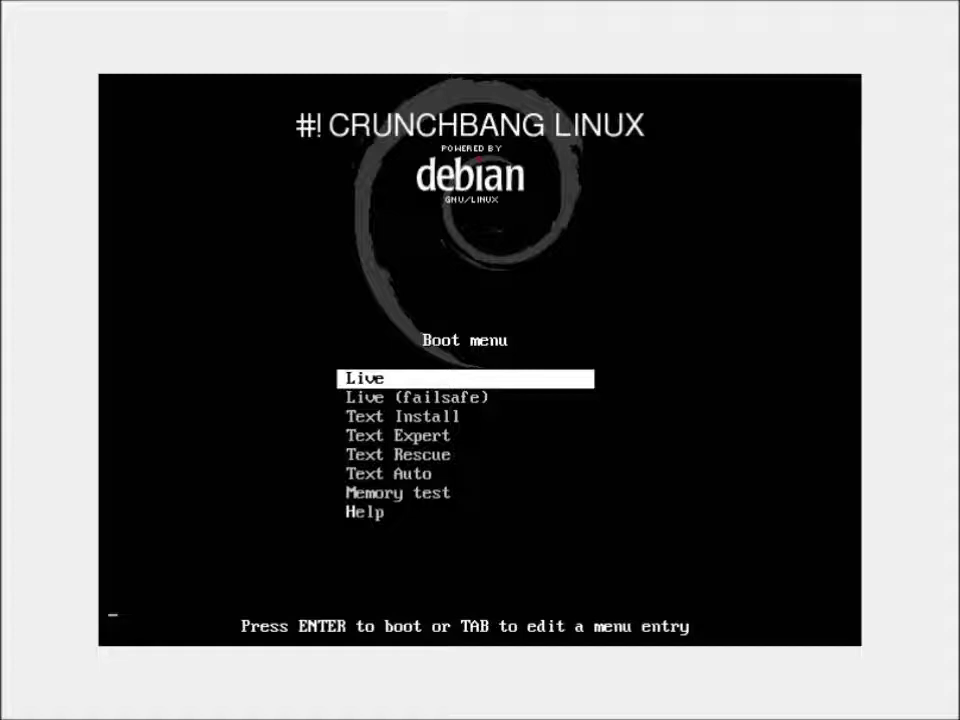
Boot CrunchBang Linux into the Live session
{"action": "key", "text": "Return"}
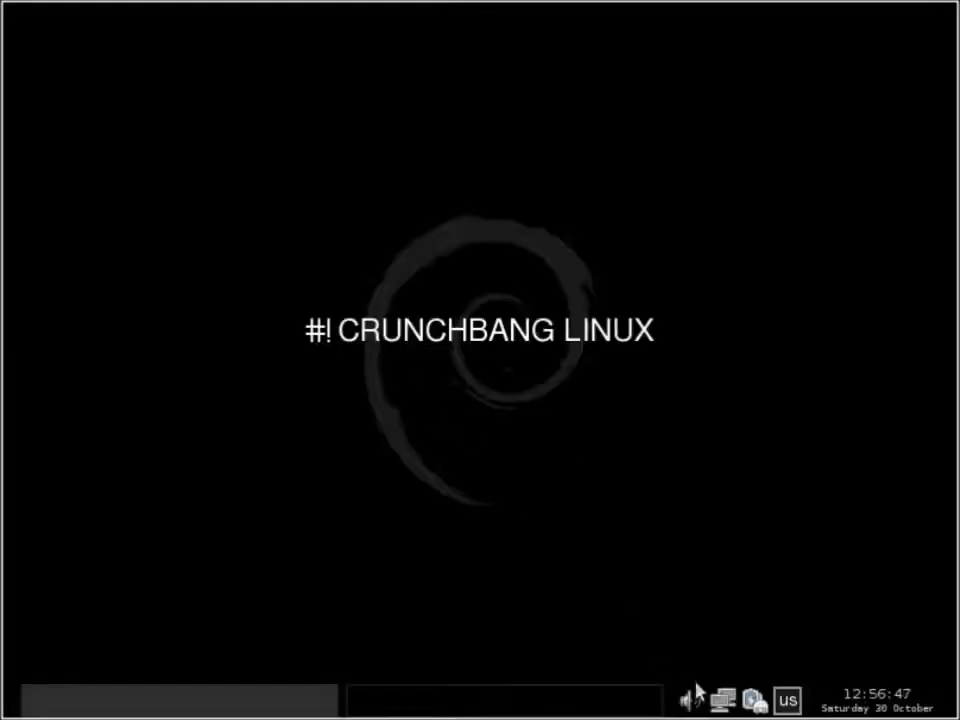
Look at the available network connections of the network applet and dismiss the list
{"action": "left_click", "coordinate": [727, 705]}
{"action": "left_click", "coordinate": [752, 697]}
{"action": "left_click", "coordinate": [727, 705]}
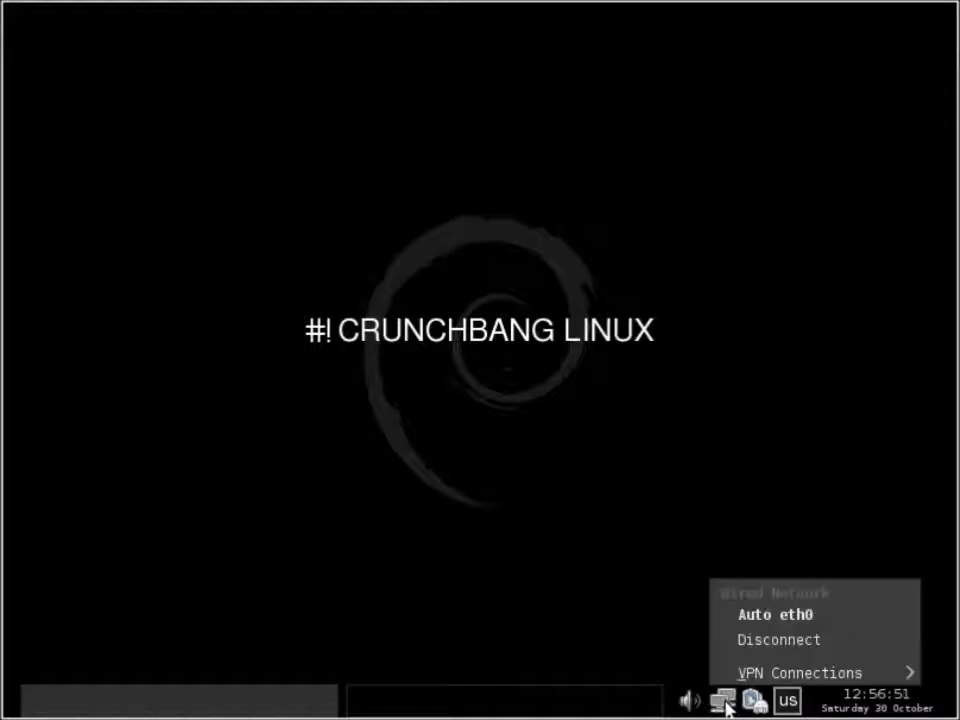
{"action": "mouse_move", "coordinate": [737, 675]}
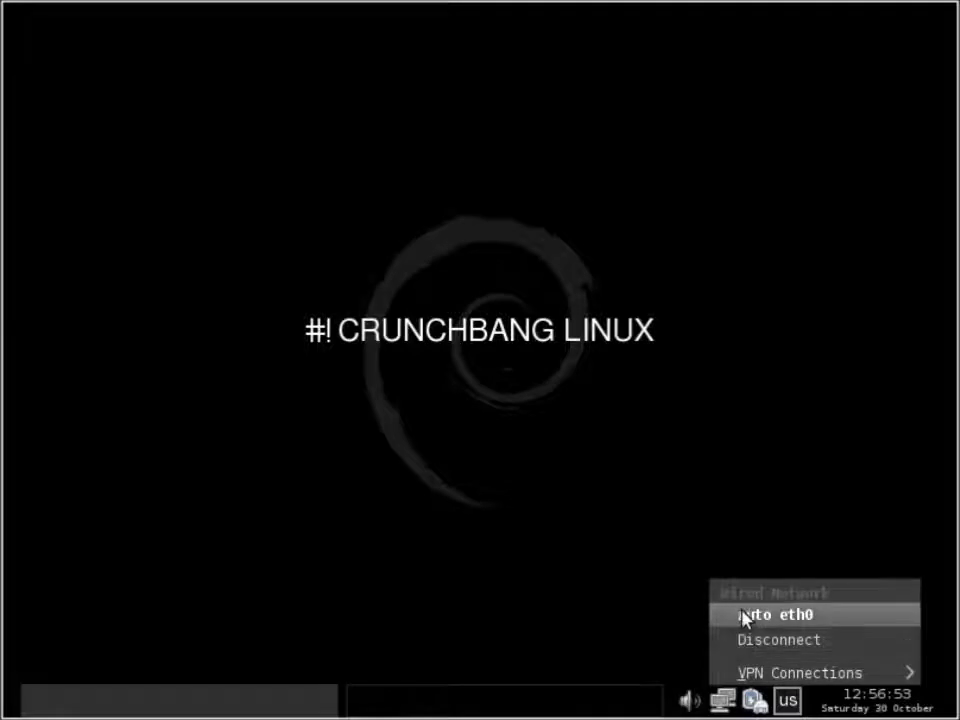
{"action": "left_click", "coordinate": [683, 646]}
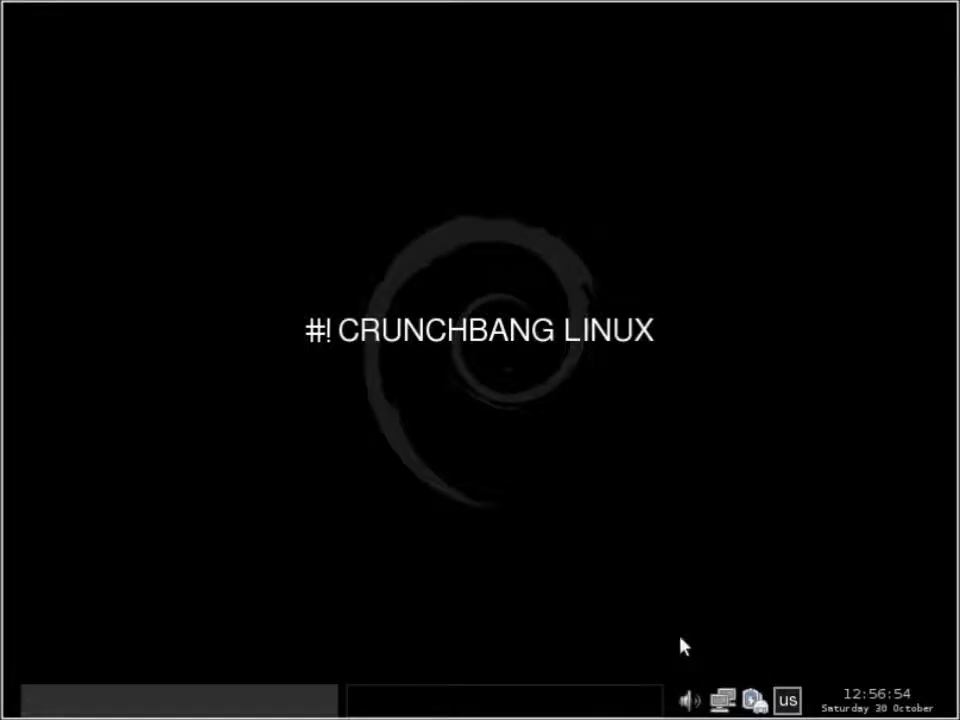
Show and dismiss the volume slider, and raise the sound volume slightly
{"action": "left_click", "coordinate": [694, 704]}
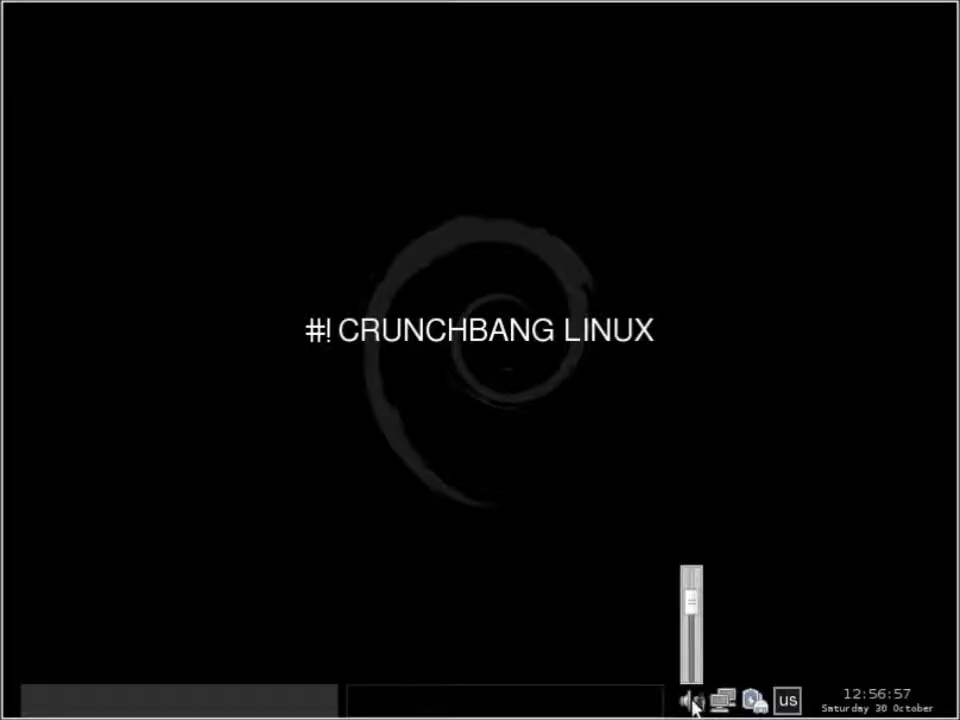
{"action": "left_click", "coordinate": [671, 677]}
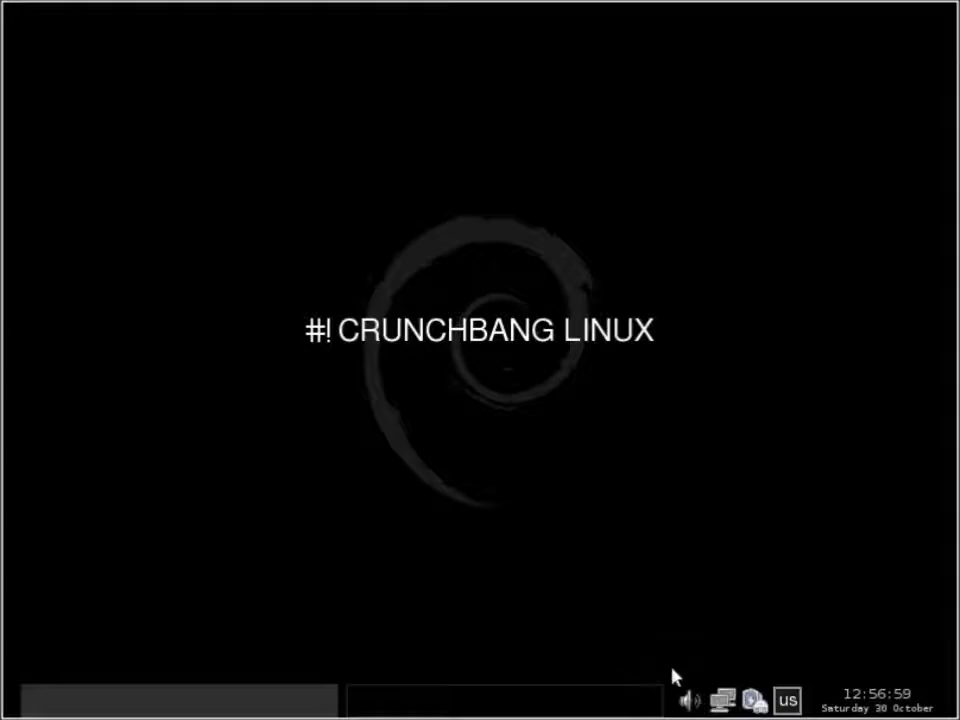
{"action": "scroll", "coordinate": [694, 703], "scroll_direction": "up", "scroll_amount": 1}
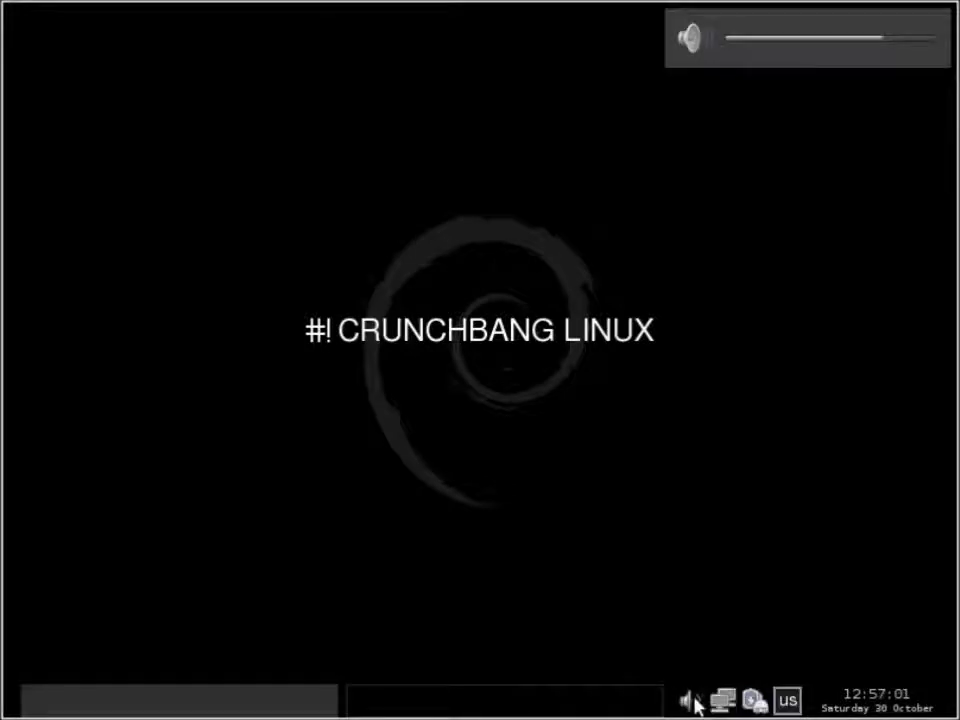
Try several icon themes in the volume control's preferences, settle on White Gnome and close the preferences
{"action": "right_click", "coordinate": [694, 703]}
{"action": "left_click", "coordinate": [726, 617]}
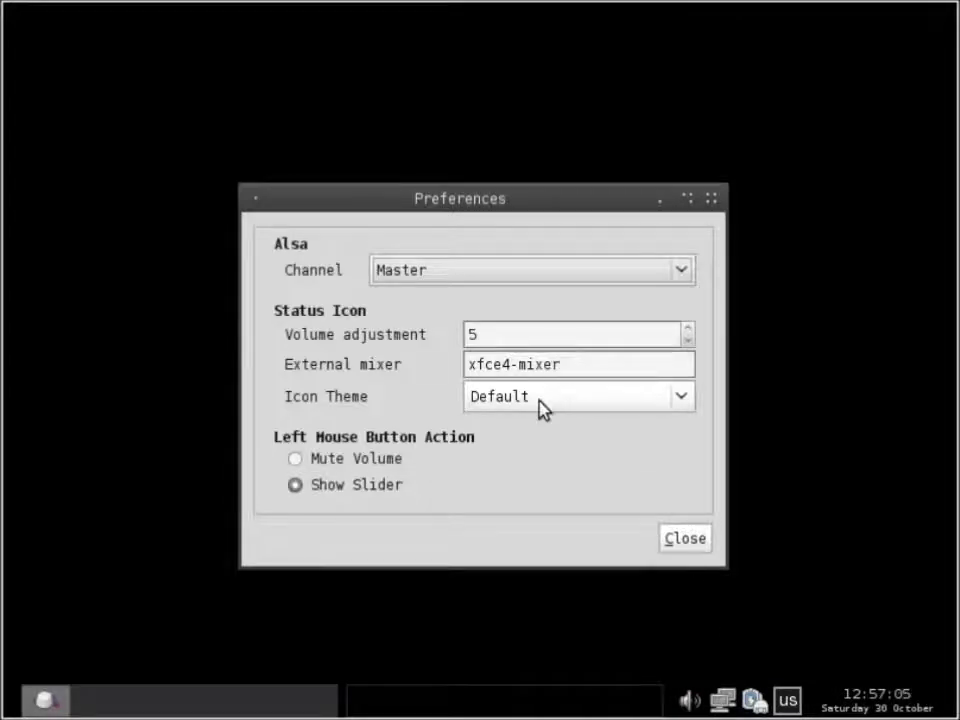
{"action": "left_click", "coordinate": [542, 407]}
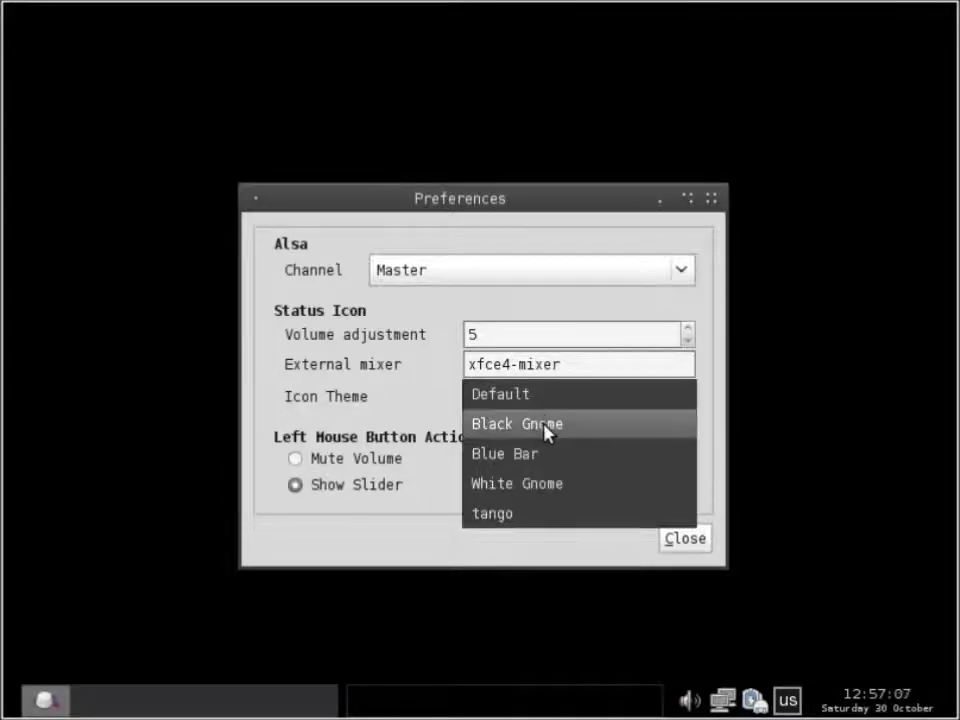
{"action": "left_click", "coordinate": [545, 428]}
{"action": "scroll", "coordinate": [547, 404], "scroll_direction": "down", "scroll_amount": 1}
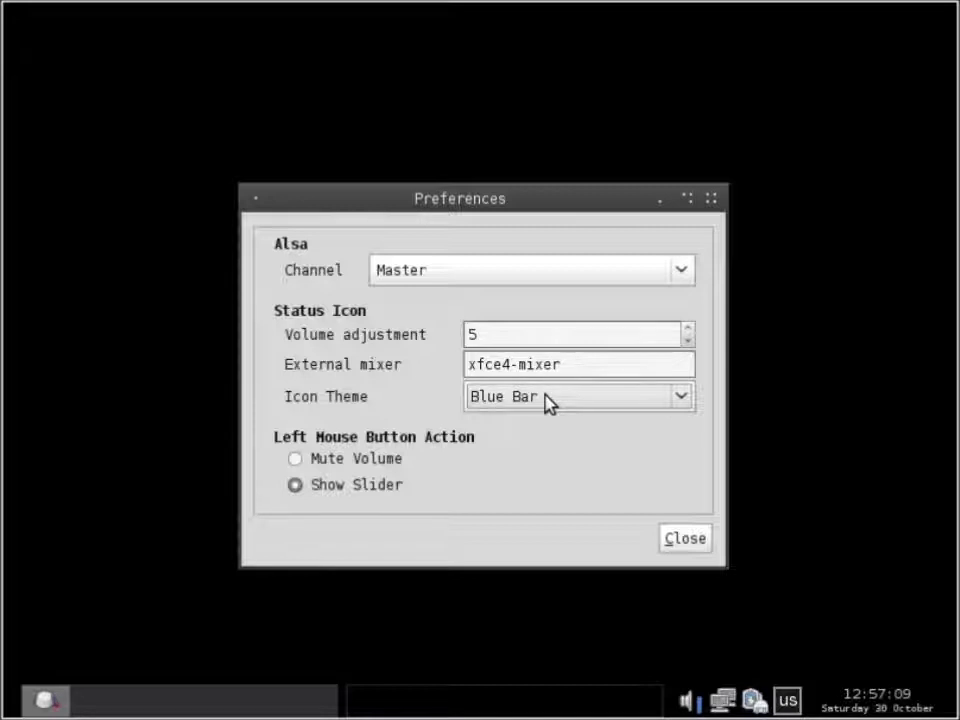
{"action": "scroll", "coordinate": [547, 403], "scroll_direction": "down", "scroll_amount": 1}
{"action": "scroll", "coordinate": [546, 403], "scroll_direction": "down", "scroll_amount": 1}
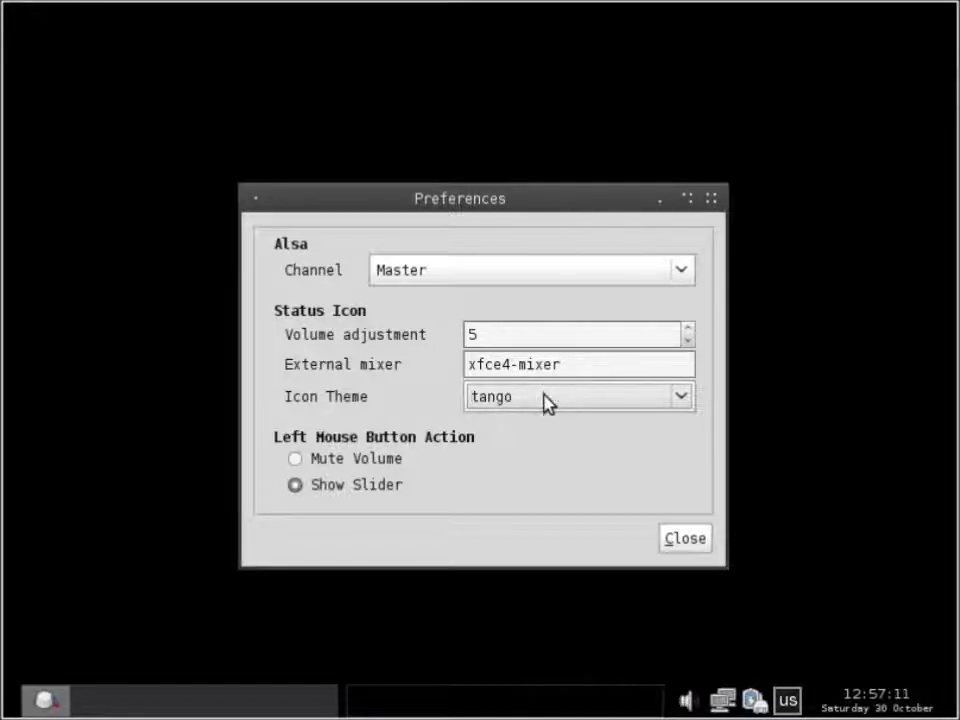
{"action": "scroll", "coordinate": [542, 401], "scroll_direction": "up", "scroll_amount": 1}
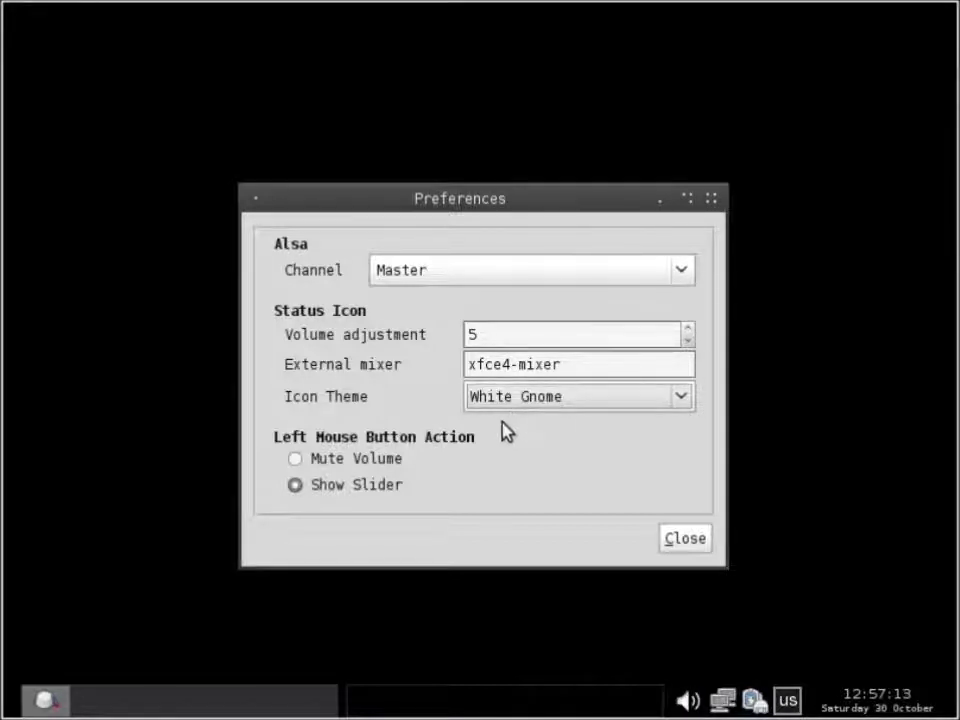
{"action": "left_click", "coordinate": [688, 544]}
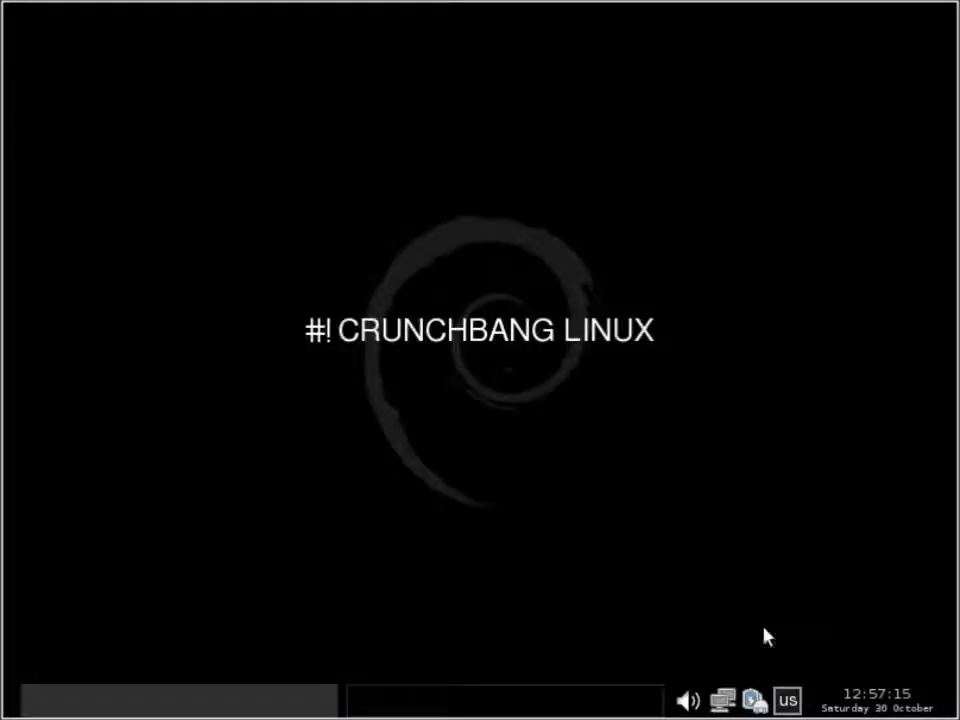
Open the Orage calendar from the clock, view its About information and close both windows
{"action": "left_click", "coordinate": [862, 703]}
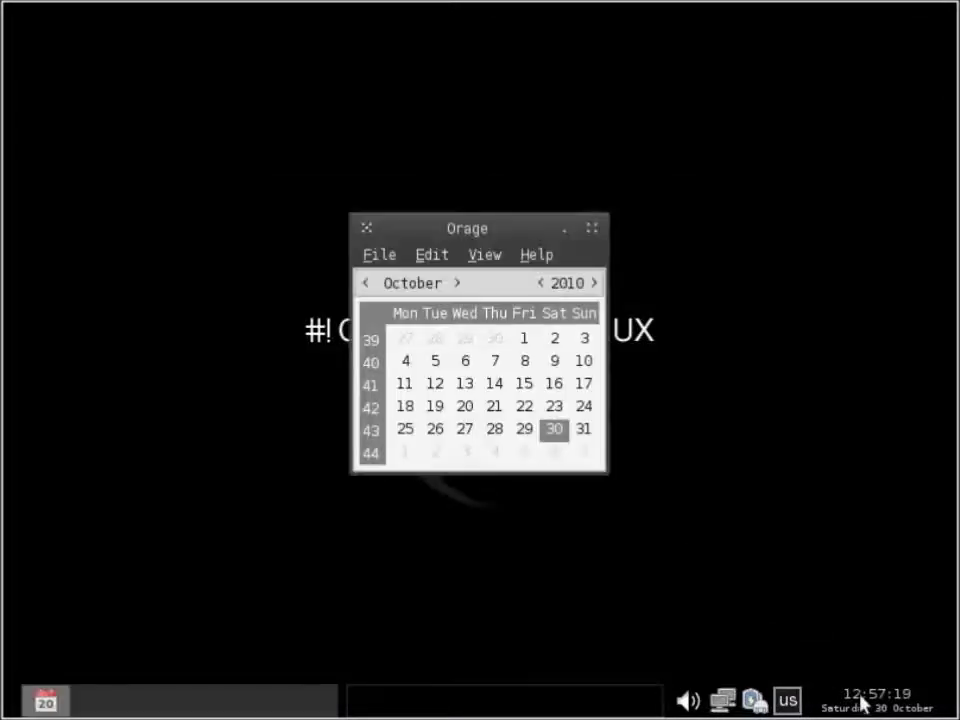
{"action": "left_click", "coordinate": [488, 258]}
{"action": "mouse_move", "coordinate": [540, 262]}
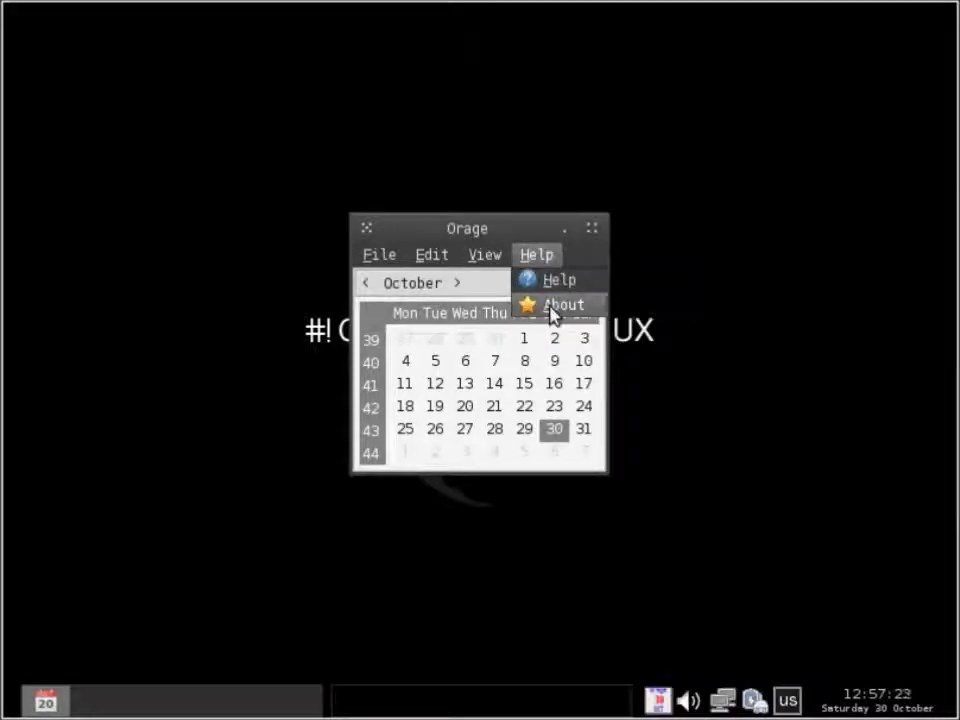
{"action": "left_click", "coordinate": [553, 306]}
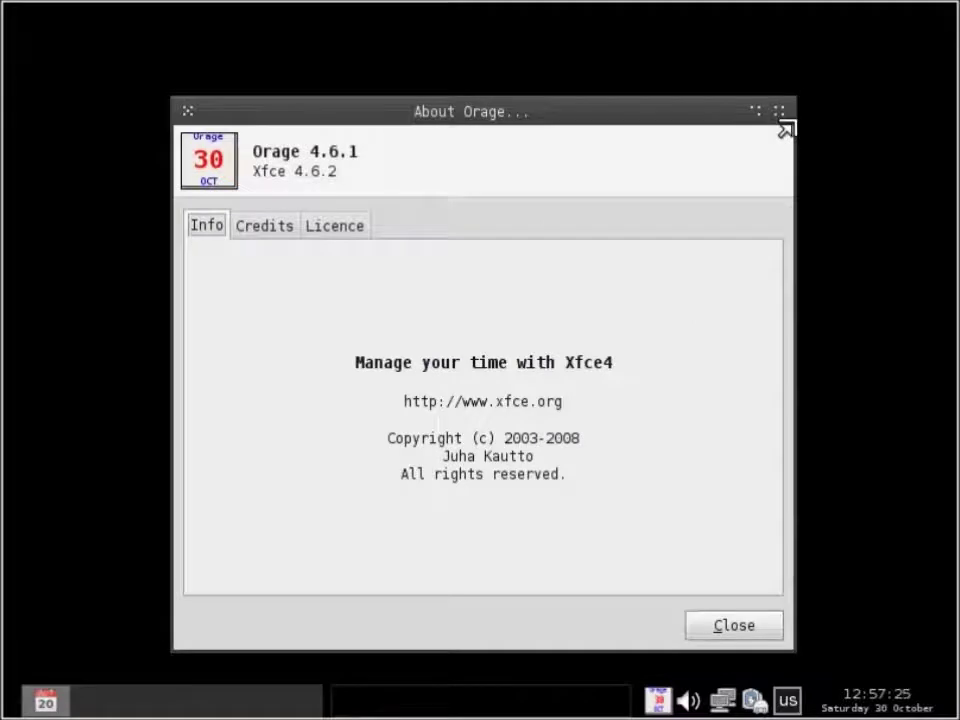
{"action": "left_click", "coordinate": [781, 112]}
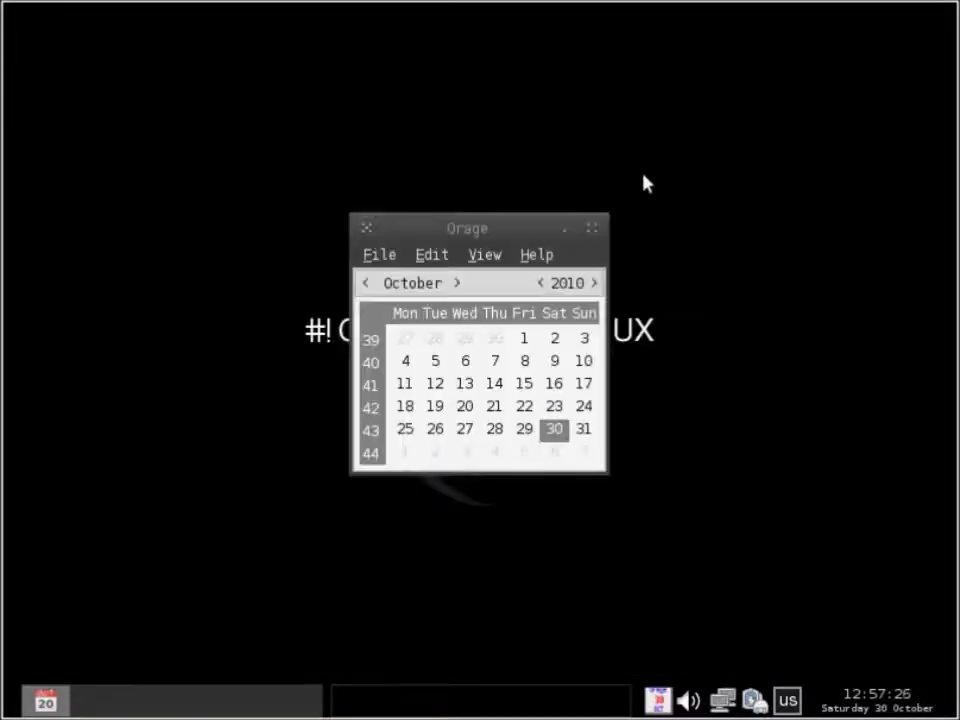
{"action": "left_click", "coordinate": [598, 230]}
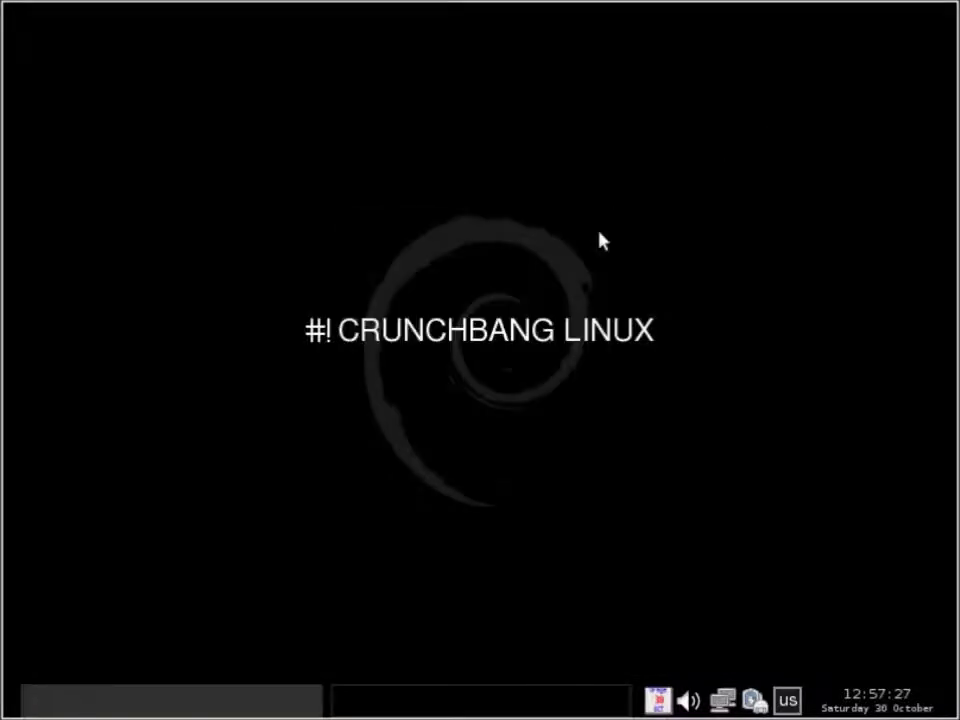
Open the Appearance settings in the Xfce 4 Settings Manager and set the style to Shiki-Statler-Dark
{"action": "right_click", "coordinate": [752, 437]}
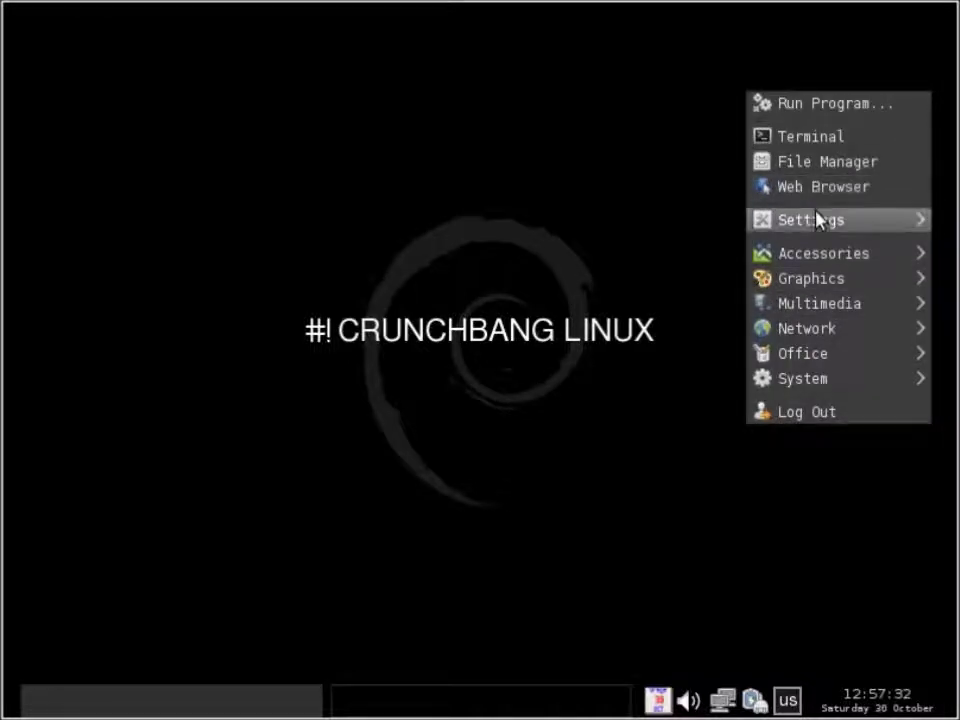
{"action": "mouse_move", "coordinate": [815, 222]}
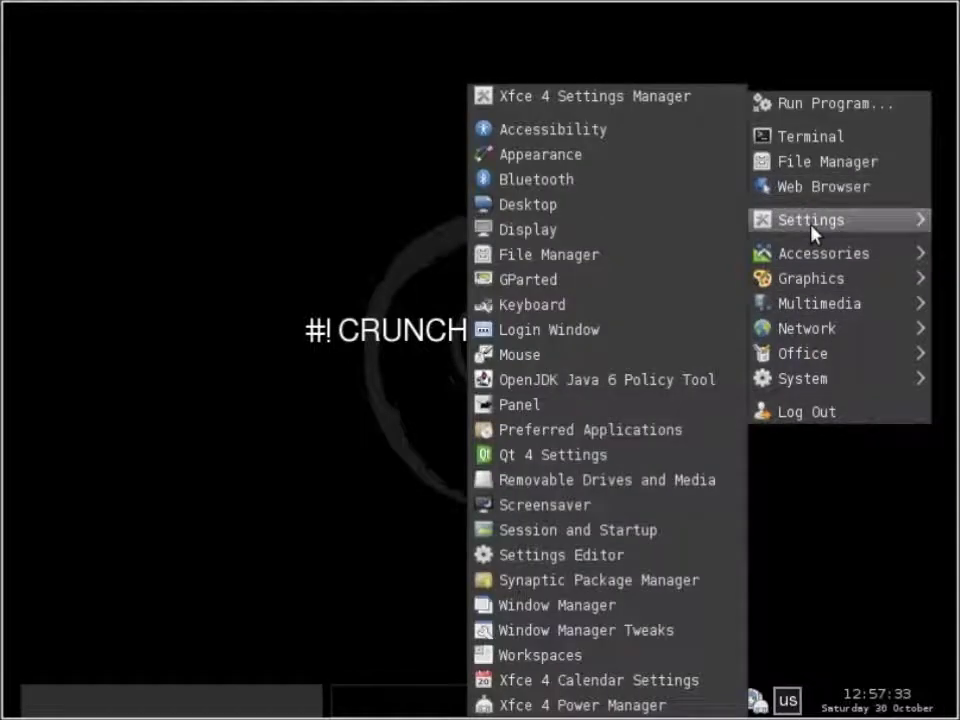
{"action": "left_click", "coordinate": [634, 100]}
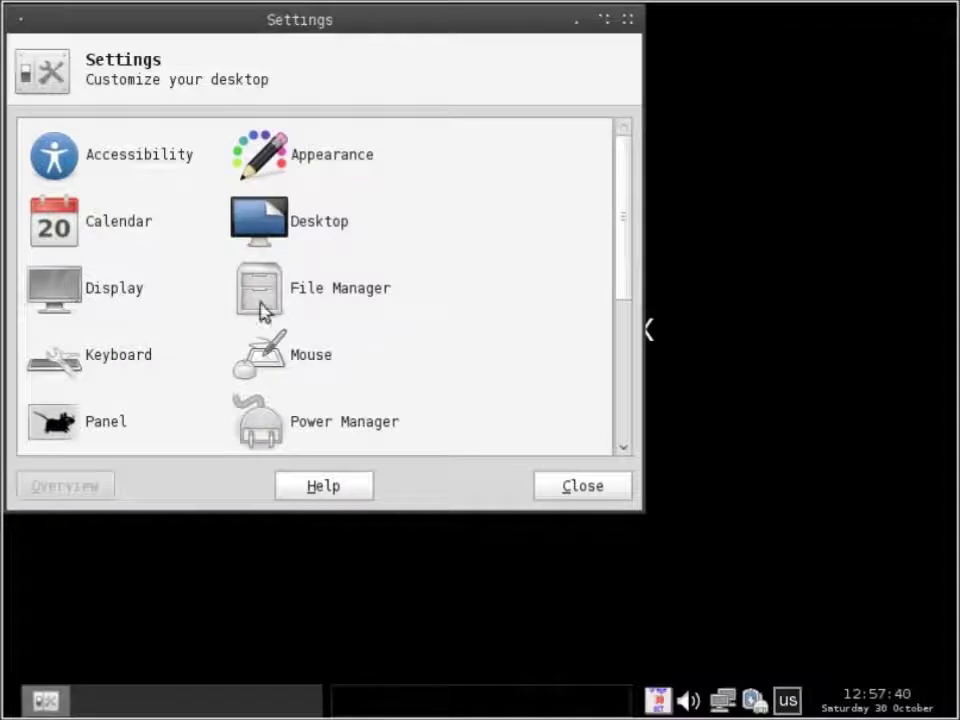
{"action": "left_click", "coordinate": [278, 158]}
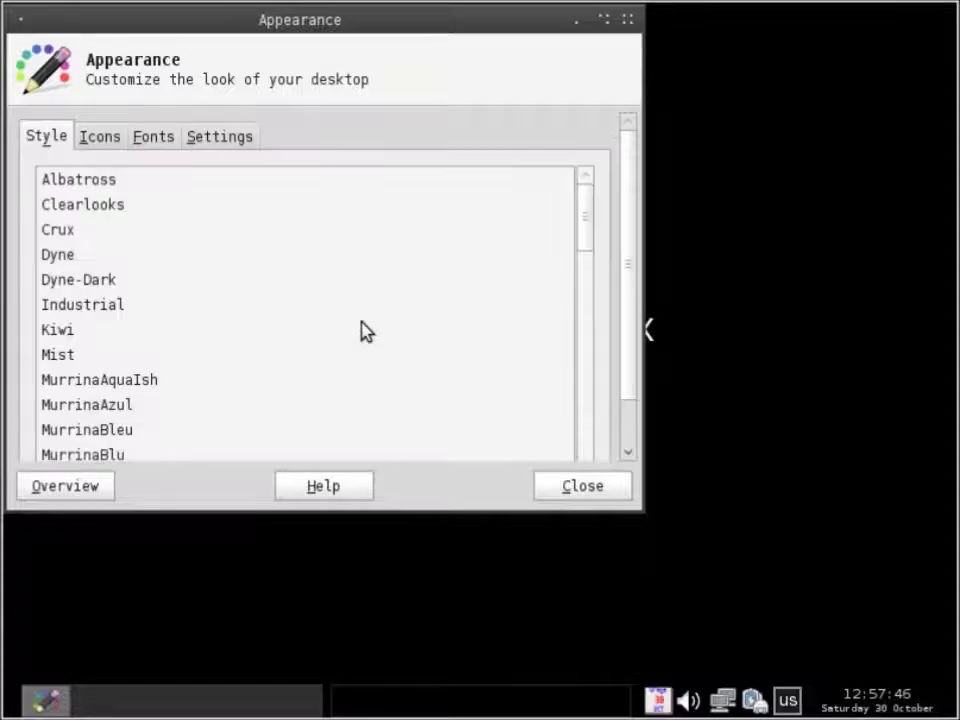
{"action": "scroll", "coordinate": [484, 315], "scroll_direction": "down", "scroll_amount": 10}
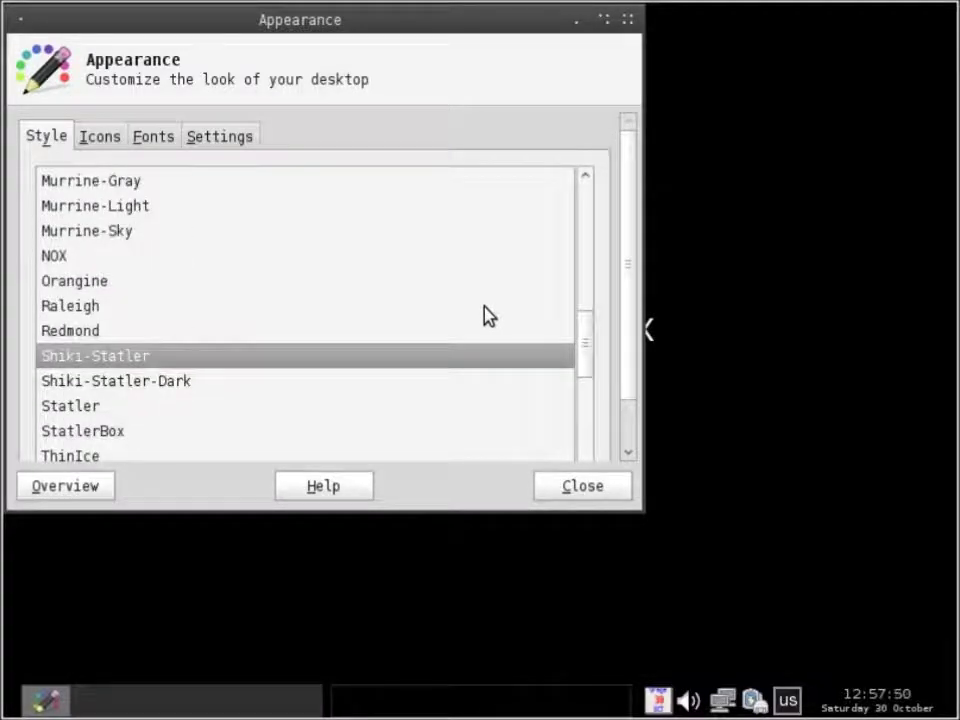
{"action": "scroll", "coordinate": [475, 316], "scroll_direction": "down", "scroll_amount": 3}
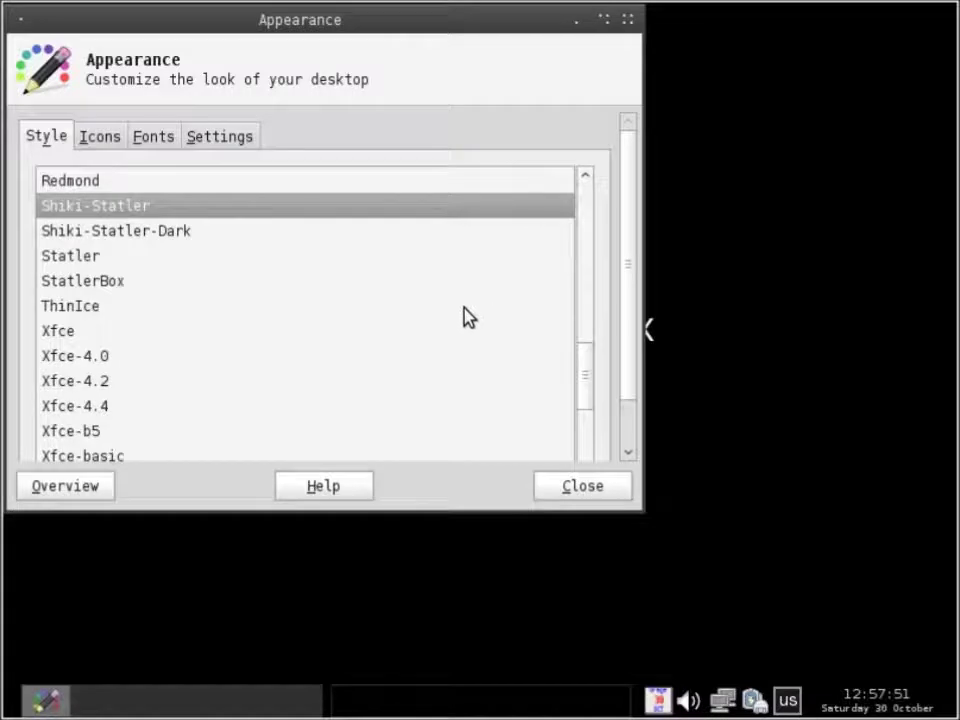
{"action": "left_click", "coordinate": [221, 233]}
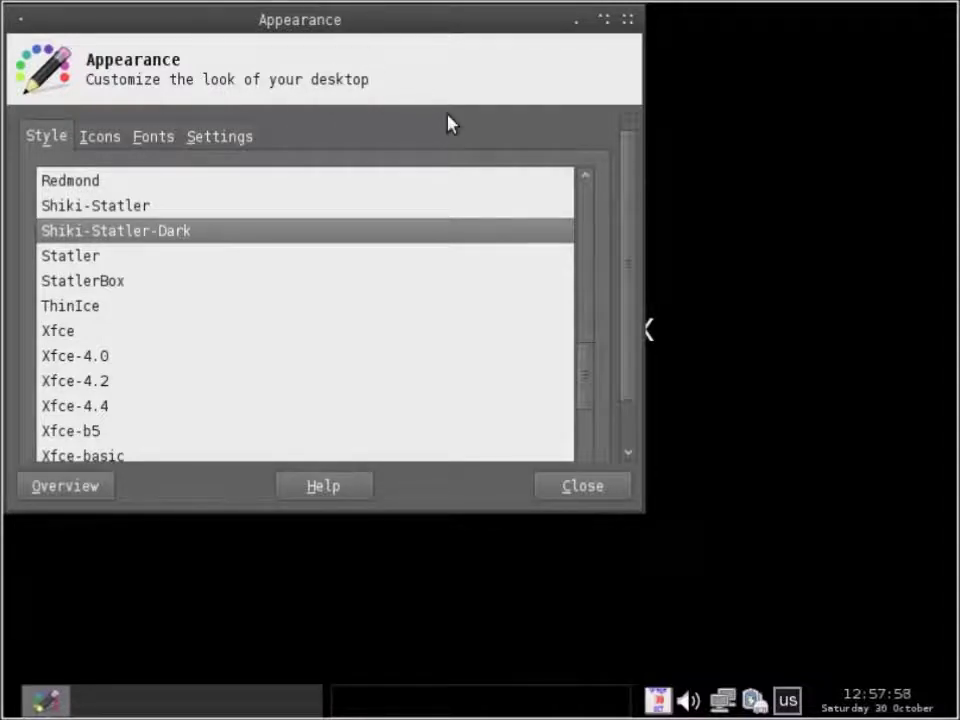
Try out the Tangerine, Tango and elementary icon themes and settle on elementary-monochrome
{"action": "left_click", "coordinate": [117, 138]}
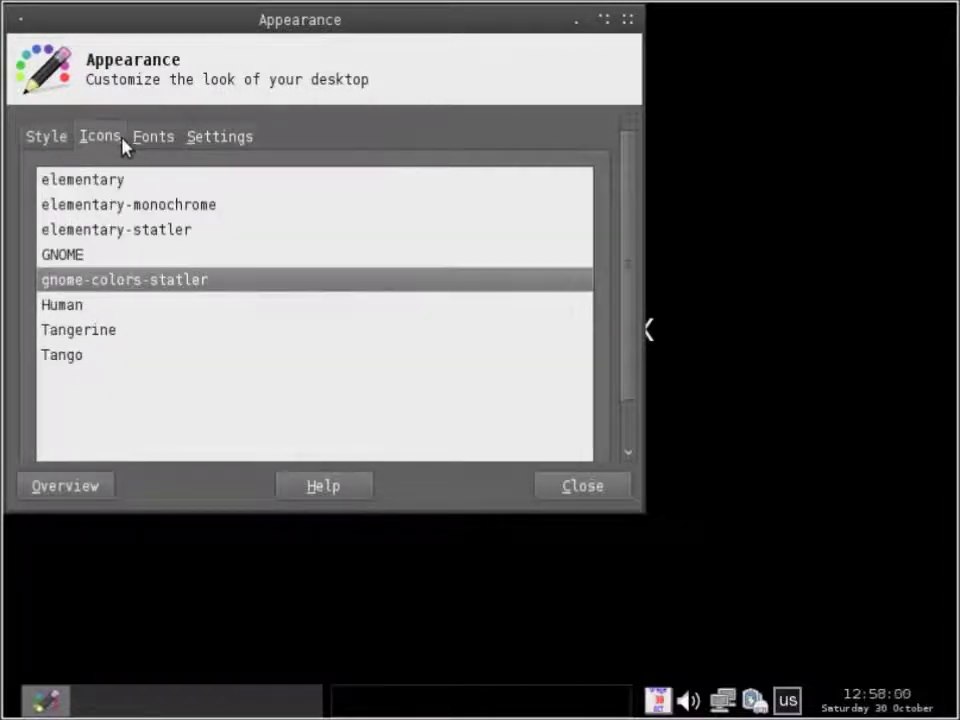
{"action": "left_click", "coordinate": [148, 313]}
{"action": "left_click", "coordinate": [148, 333]}
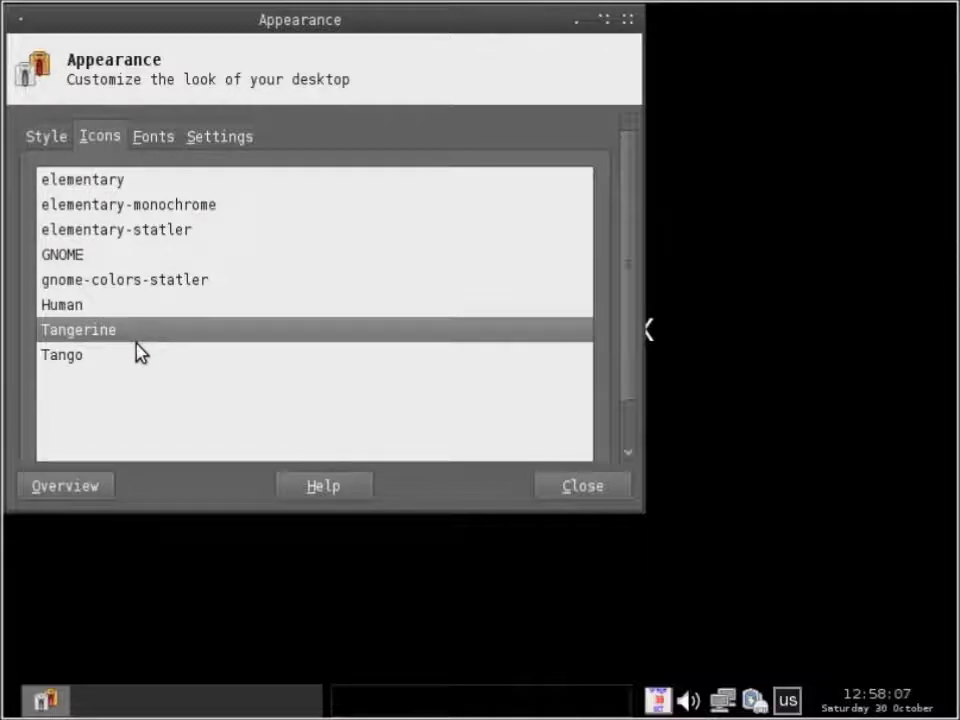
{"action": "left_click", "coordinate": [137, 358]}
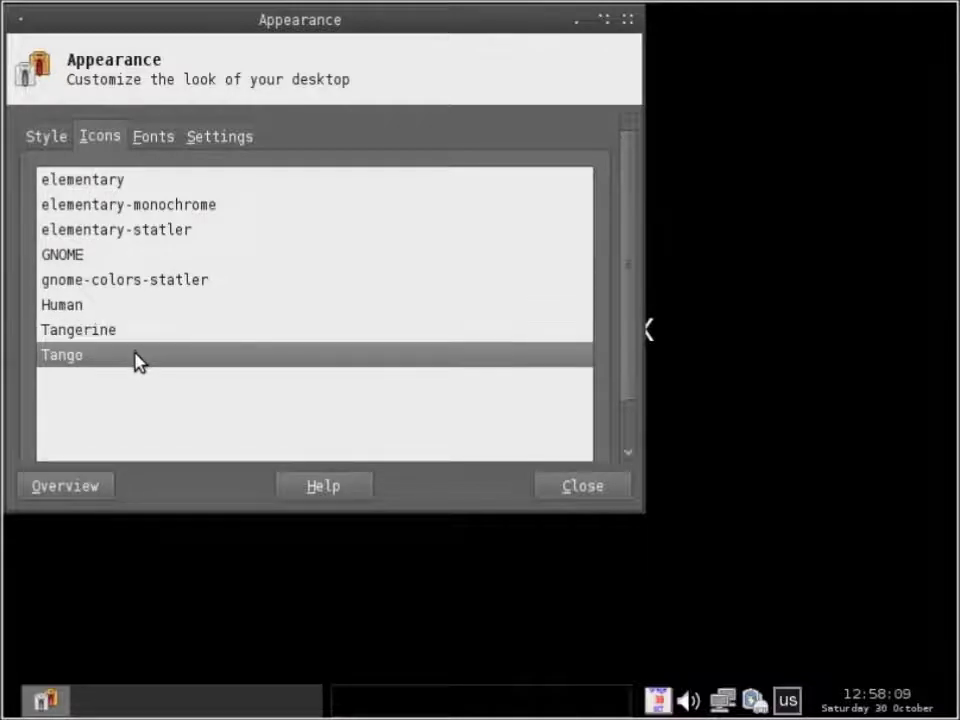
{"action": "left_click", "coordinate": [145, 186]}
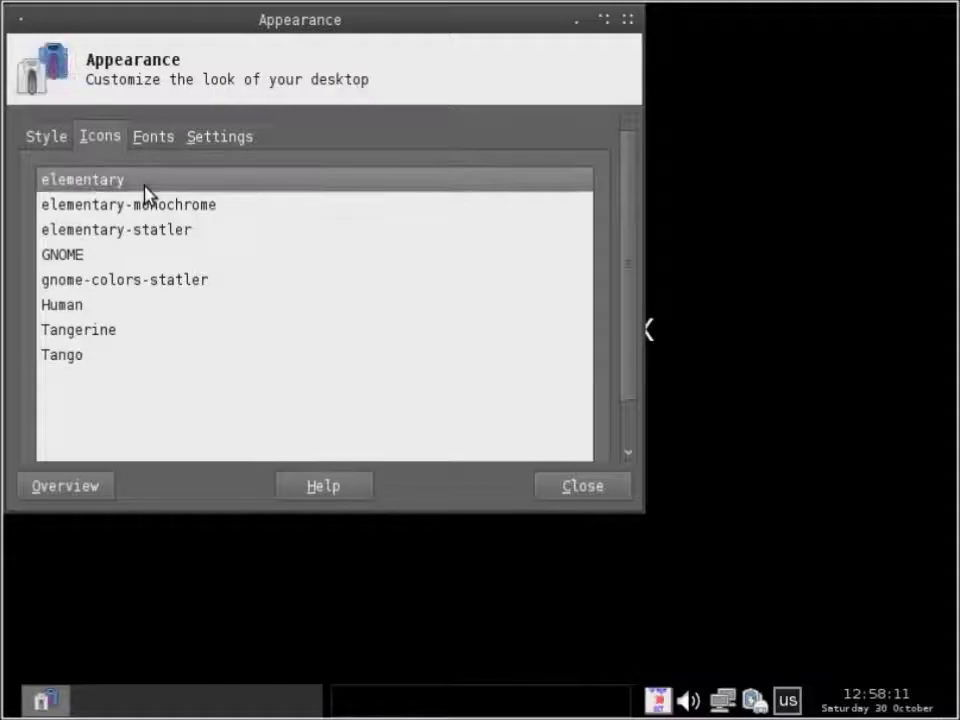
{"action": "left_click", "coordinate": [146, 212]}
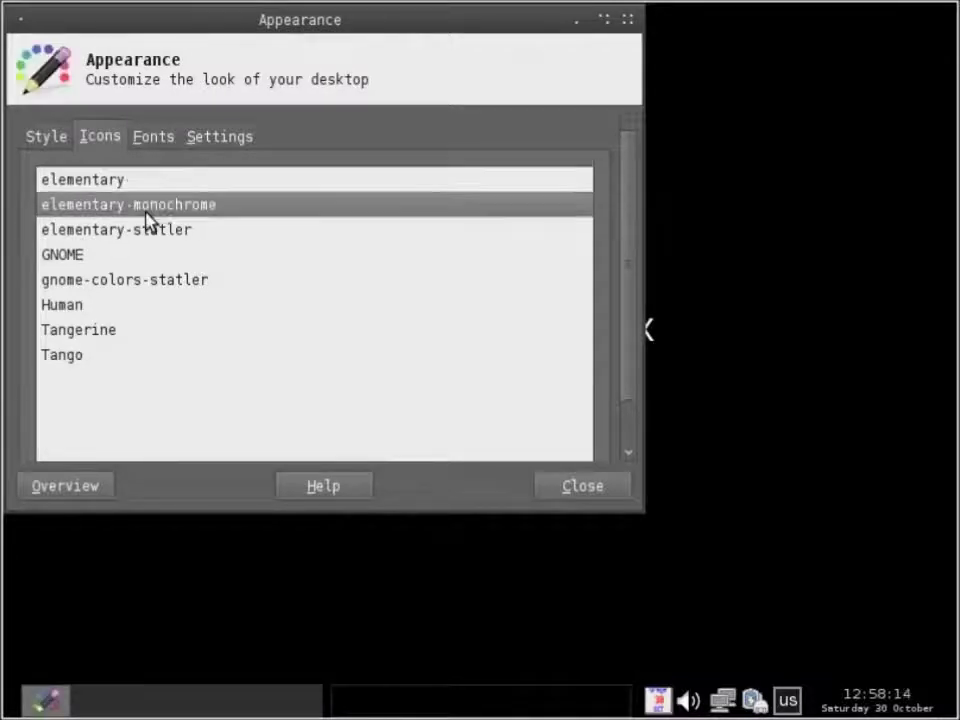
Look over the font options, enable images on buttons and event sounds, and close the Appearance settings
{"action": "left_click", "coordinate": [162, 146]}
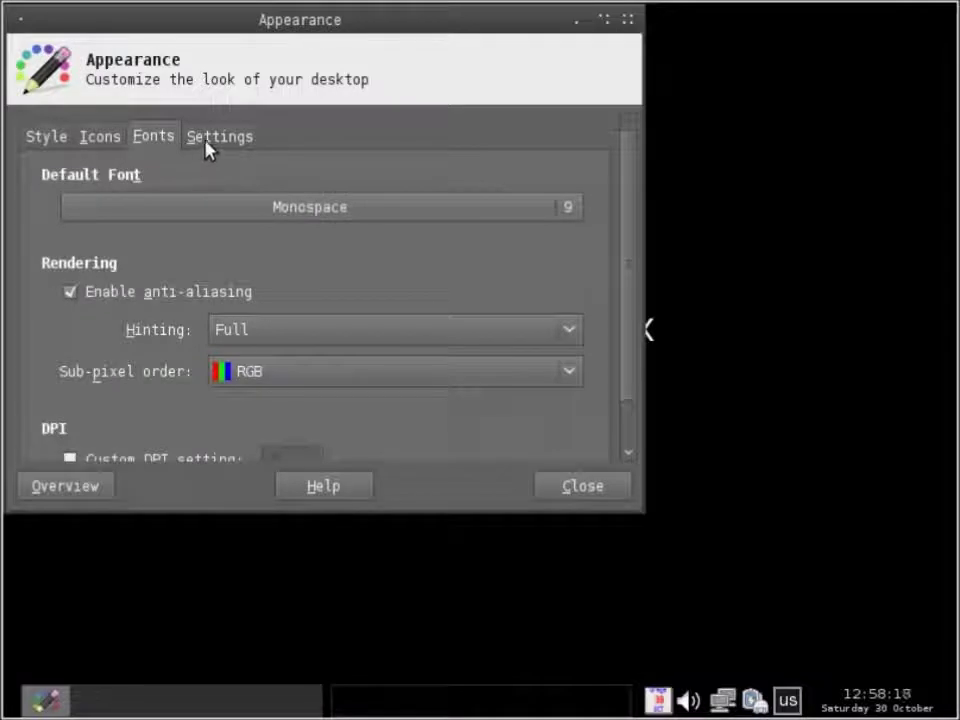
{"action": "left_click", "coordinate": [208, 145]}
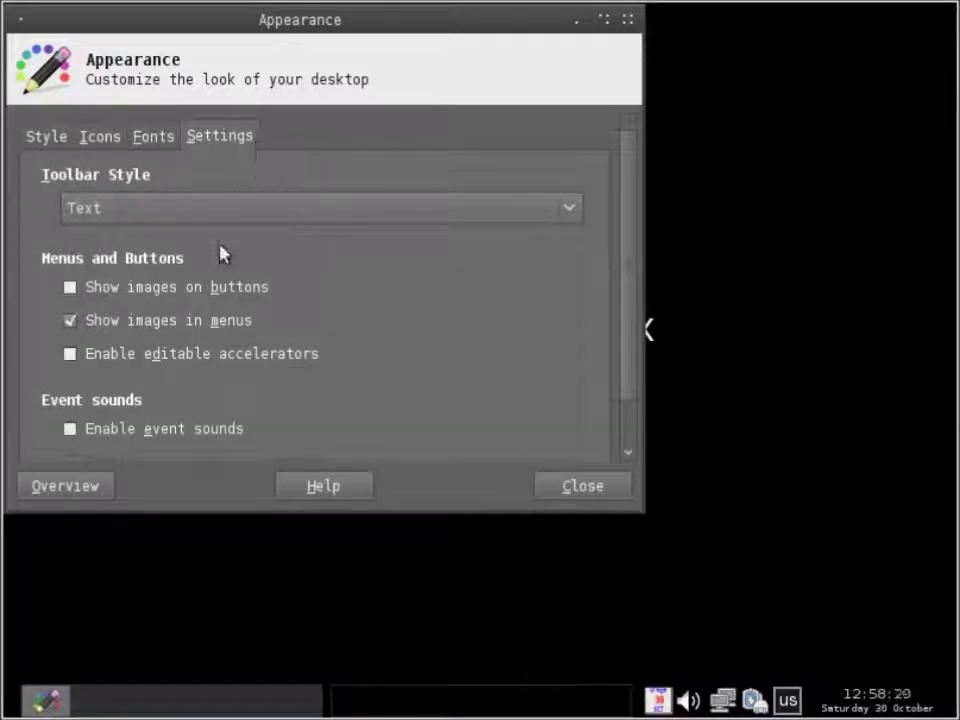
{"action": "left_click", "coordinate": [220, 288]}
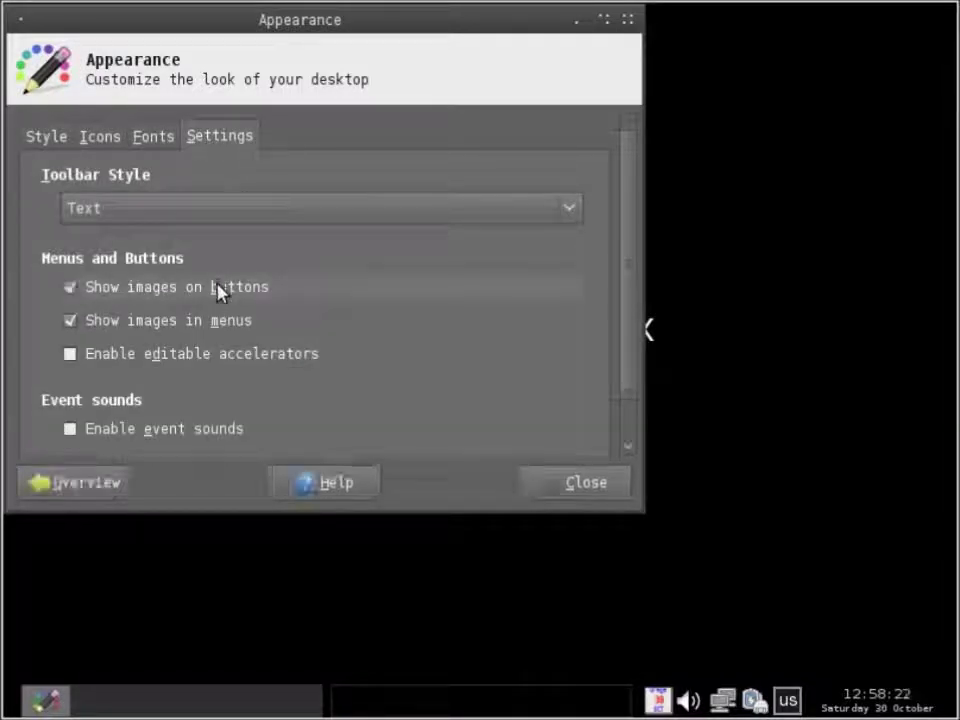
{"action": "left_click", "coordinate": [147, 430]}
{"action": "left_click", "coordinate": [48, 138]}
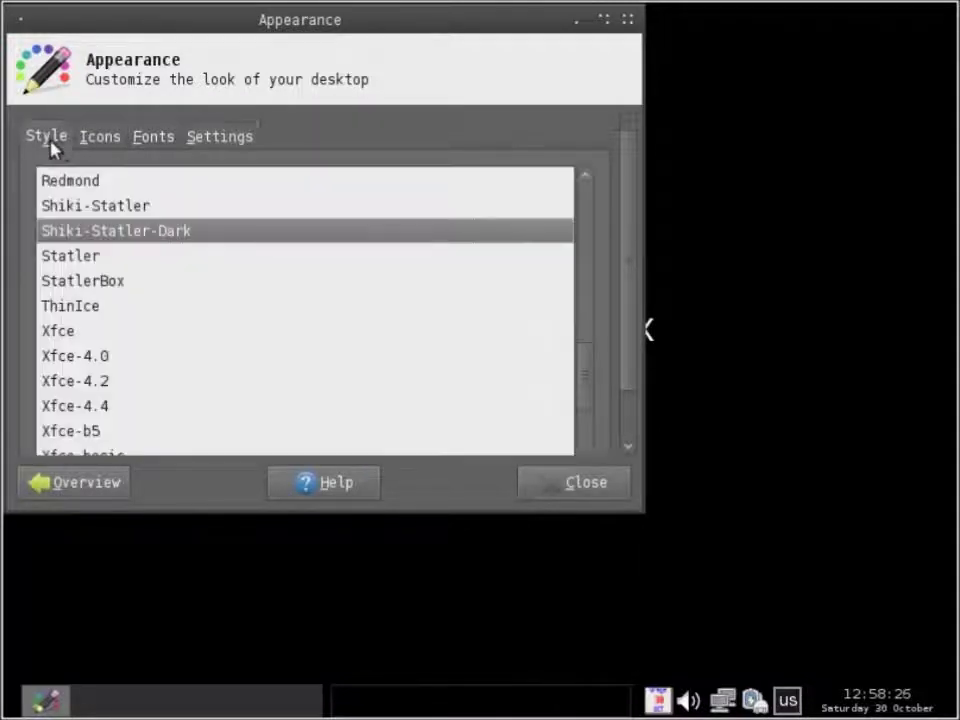
{"action": "left_click", "coordinate": [588, 484]}
Open the Desktop settings from the Xfce 4 Settings Manager and enlarge the window until all background options fit
{"action": "right_click", "coordinate": [391, 243]}
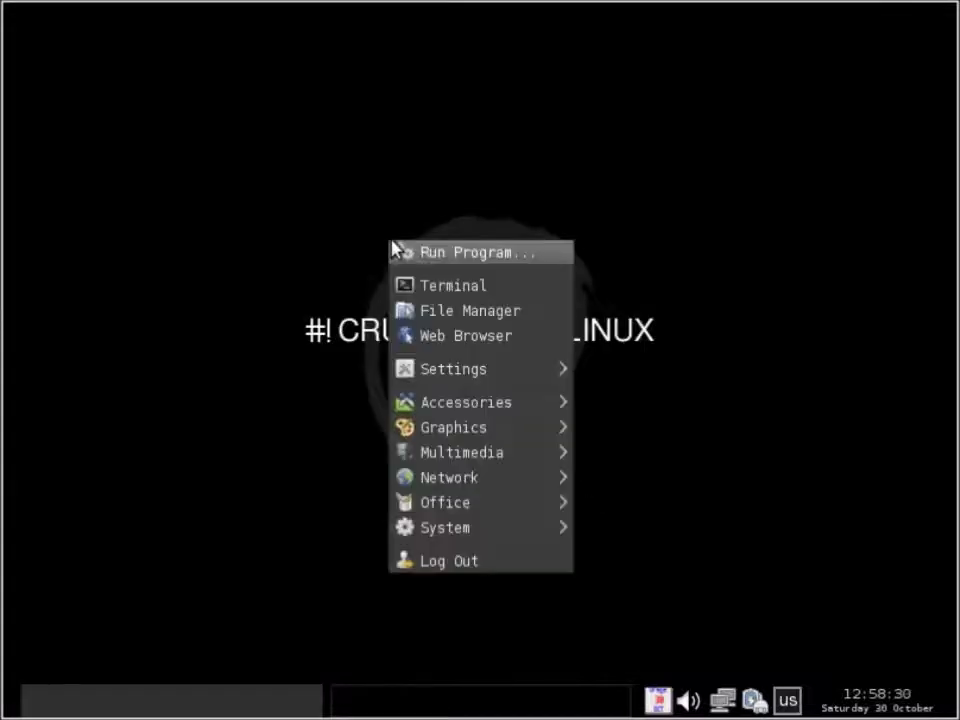
{"action": "mouse_move", "coordinate": [512, 376]}
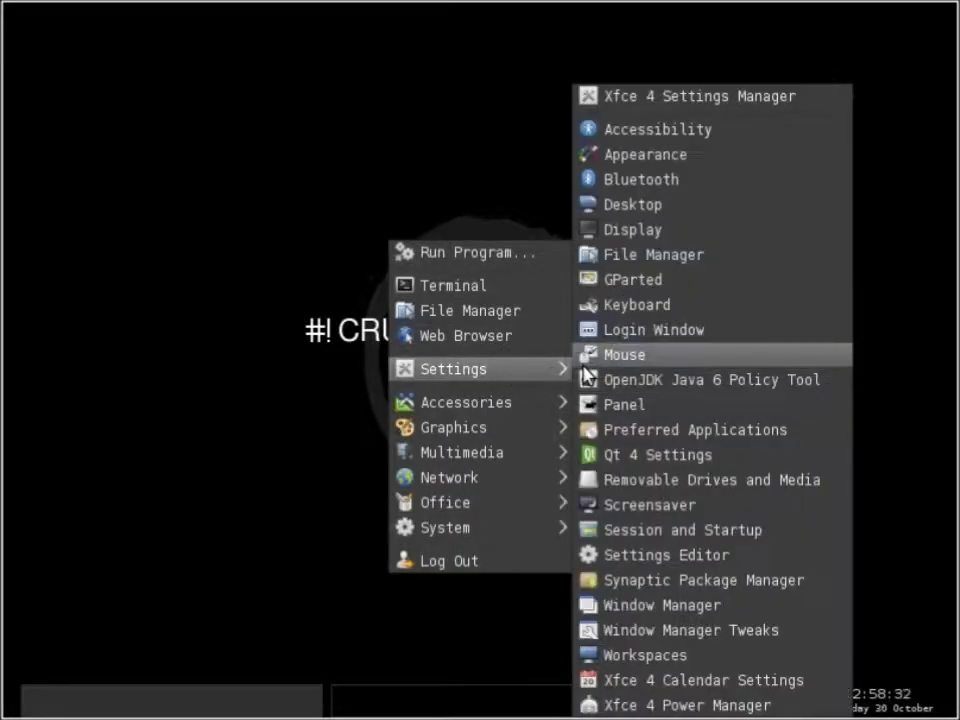
{"action": "left_click", "coordinate": [661, 97]}
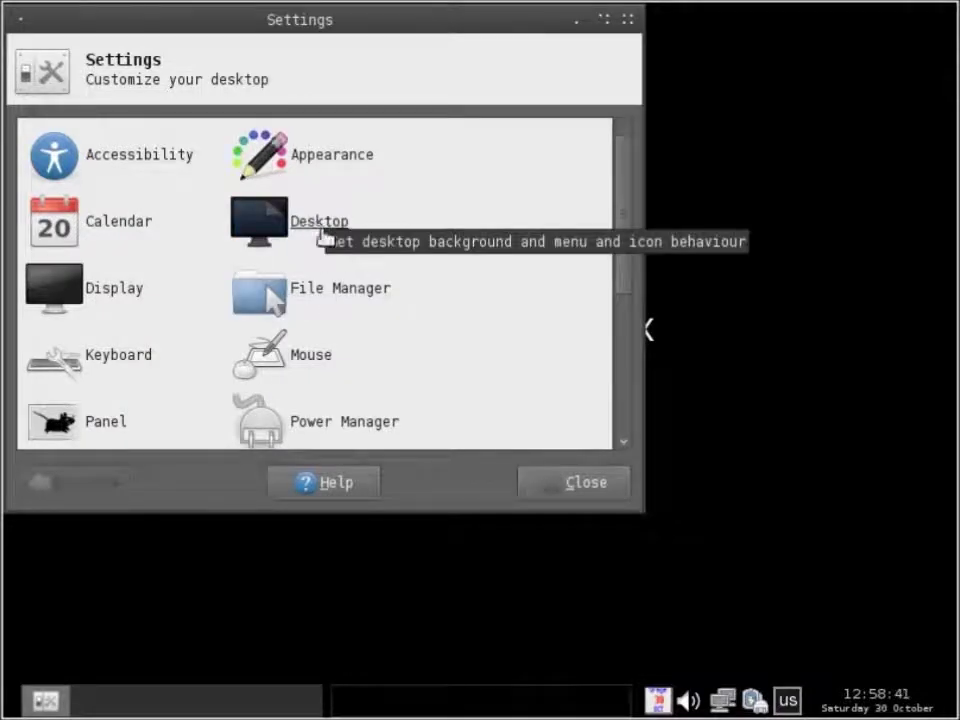
{"action": "left_click", "coordinate": [338, 234]}
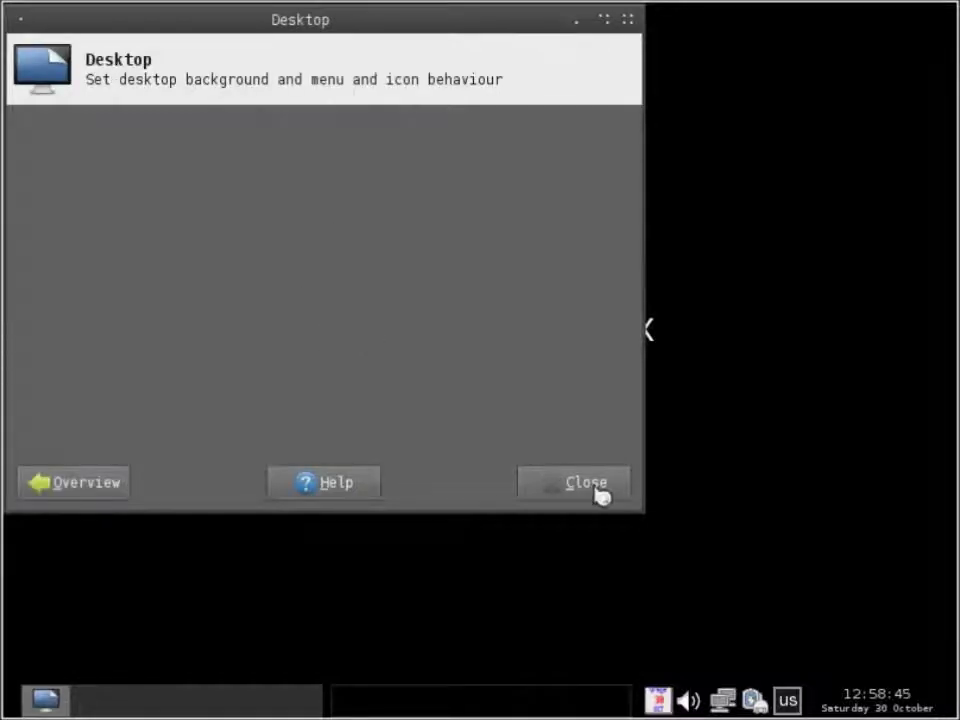
{"action": "left_click_drag", "start_coordinate": [633, 500], "coordinate": [809, 648]}
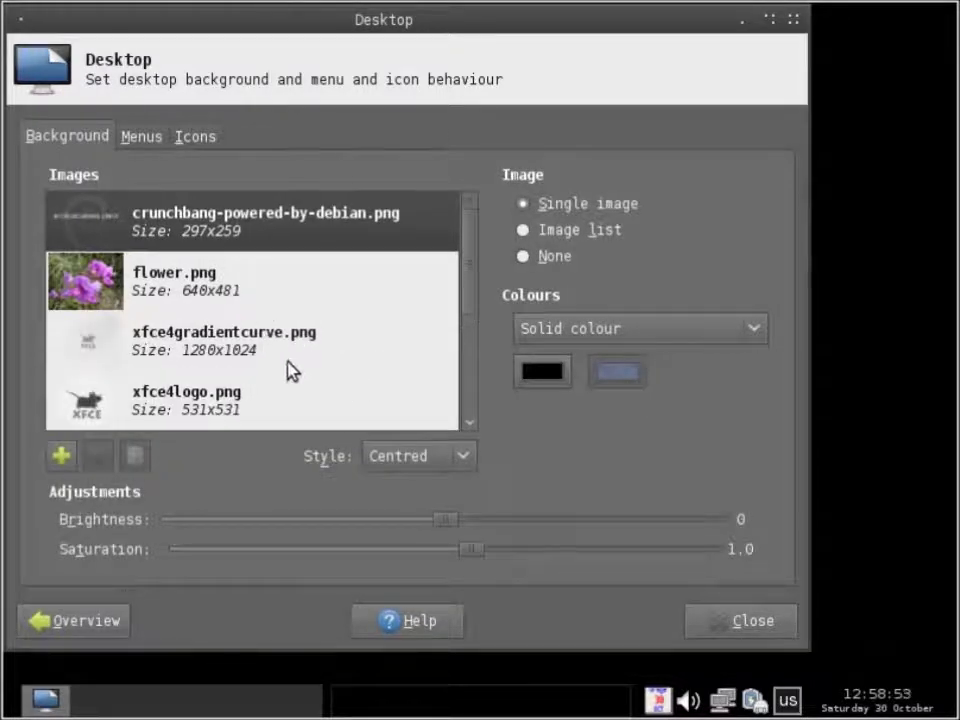
Try xfce4gradientcurve.png as the wallpaper and preview it on the bare desktop by temporarily minimising the settings window
{"action": "scroll", "coordinate": [231, 343], "scroll_direction": "down", "scroll_amount": 2}
{"action": "left_click", "coordinate": [226, 320]}
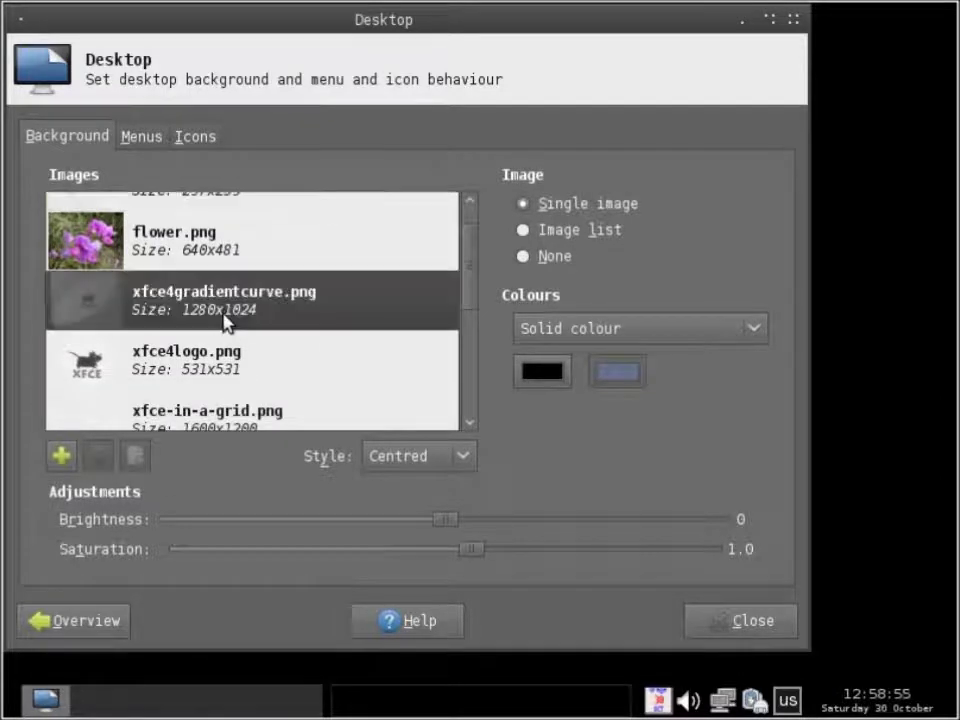
{"action": "scroll", "coordinate": [231, 336], "scroll_direction": "down", "scroll_amount": 4}
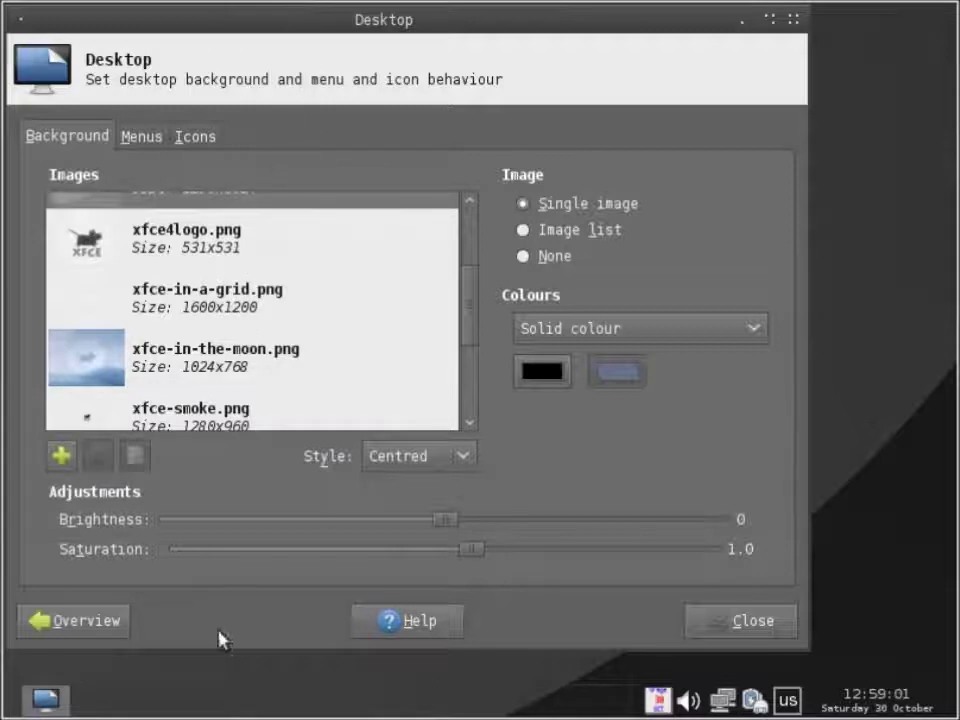
{"action": "left_click", "coordinate": [43, 697]}
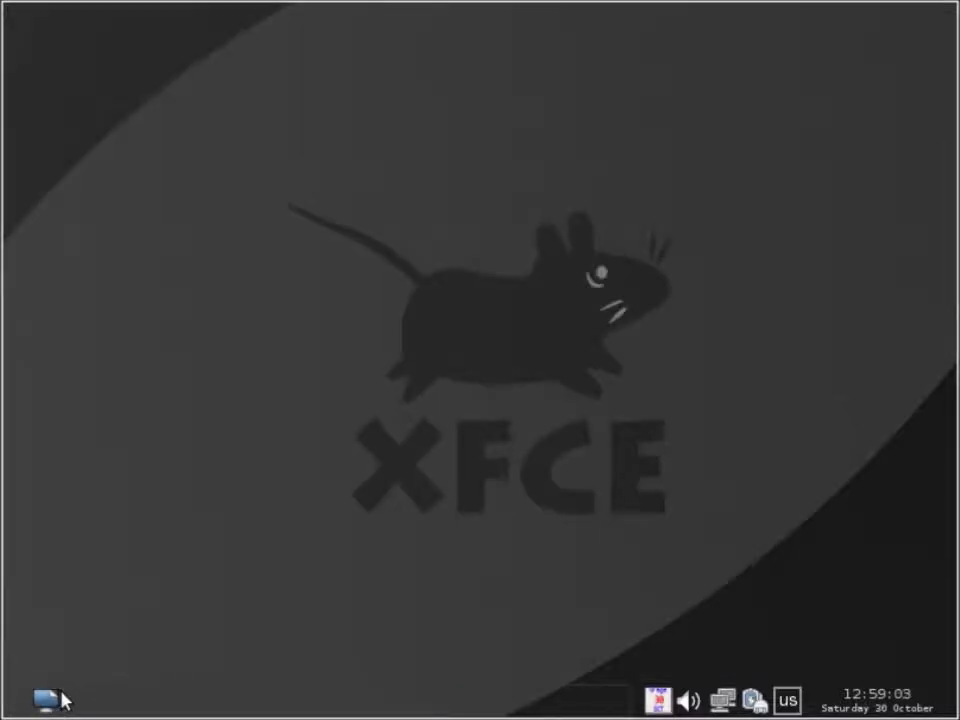
{"action": "left_click", "coordinate": [62, 694]}
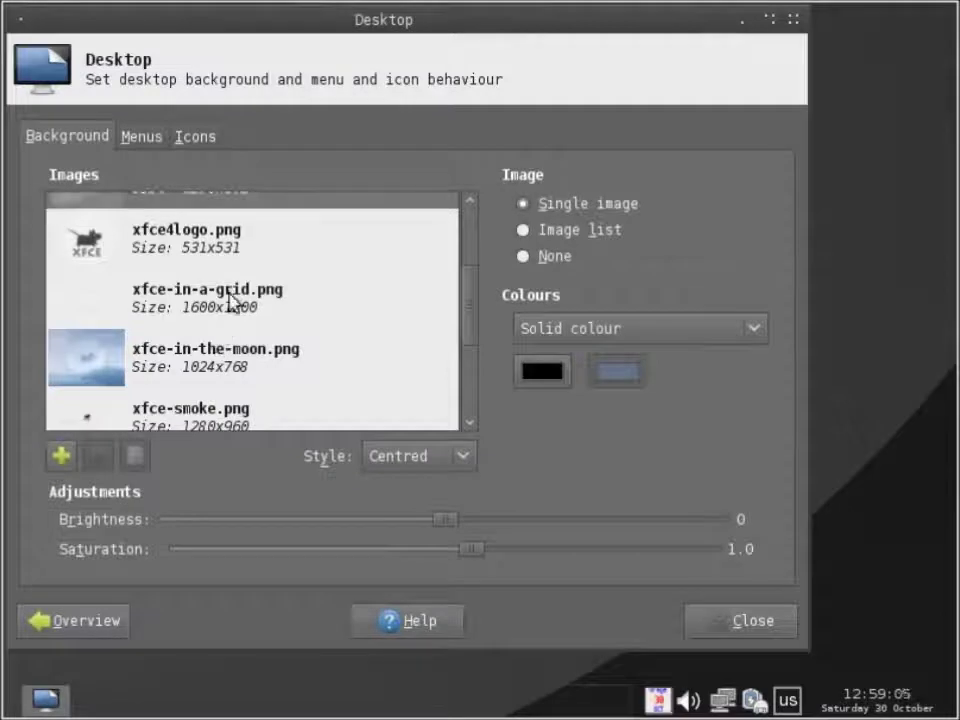
Try xfce-in-a-grid.png and xfce-in-the-moon.png as wallpapers, previewing the moon image on the bare desktop
{"action": "left_click", "coordinate": [227, 310]}
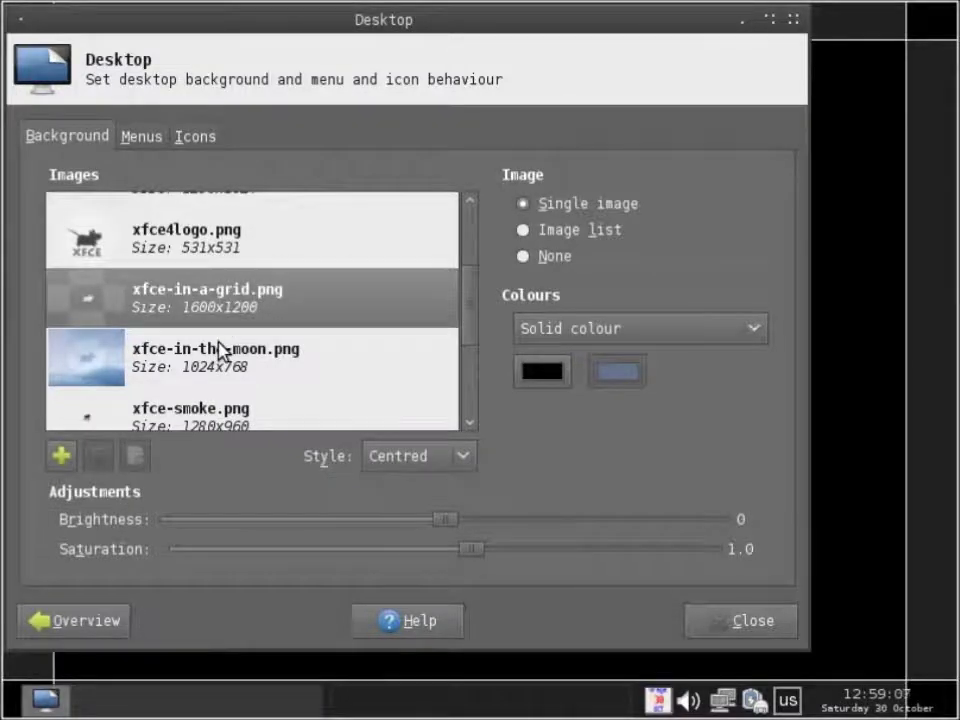
{"action": "left_click", "coordinate": [220, 350]}
{"action": "scroll", "coordinate": [220, 350], "scroll_direction": "down", "scroll_amount": 4}
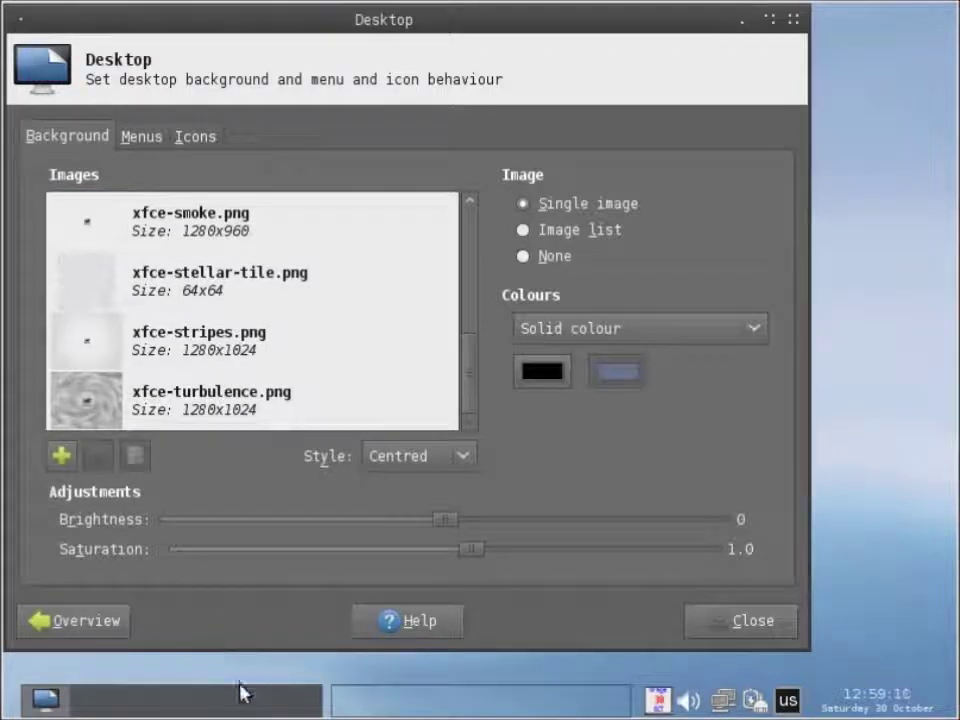
{"action": "left_click", "coordinate": [69, 707]}
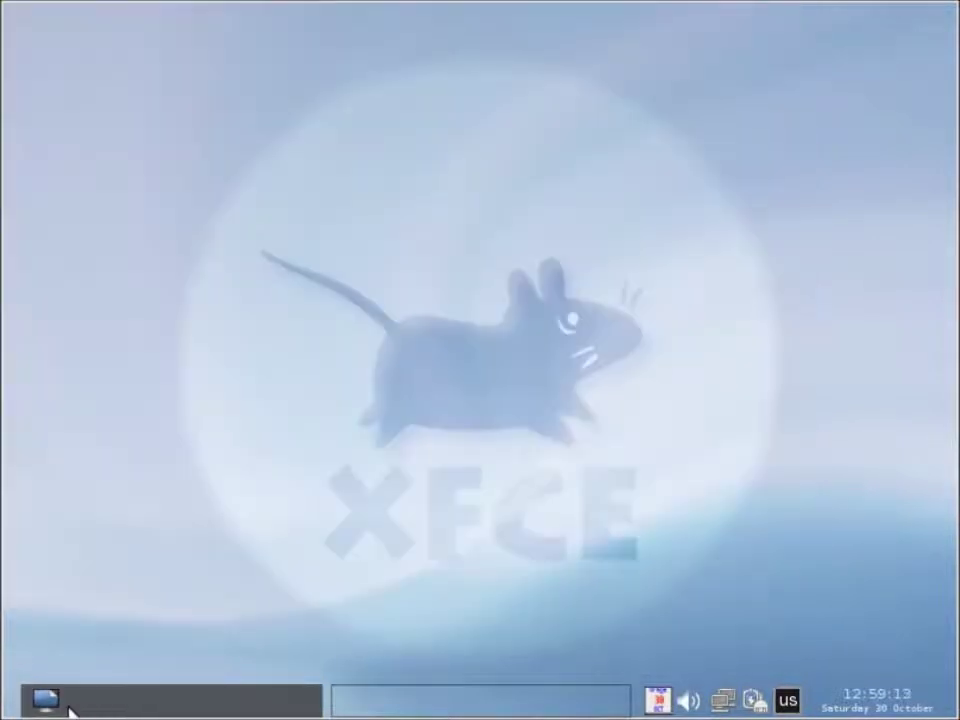
{"action": "left_click", "coordinate": [69, 707]}
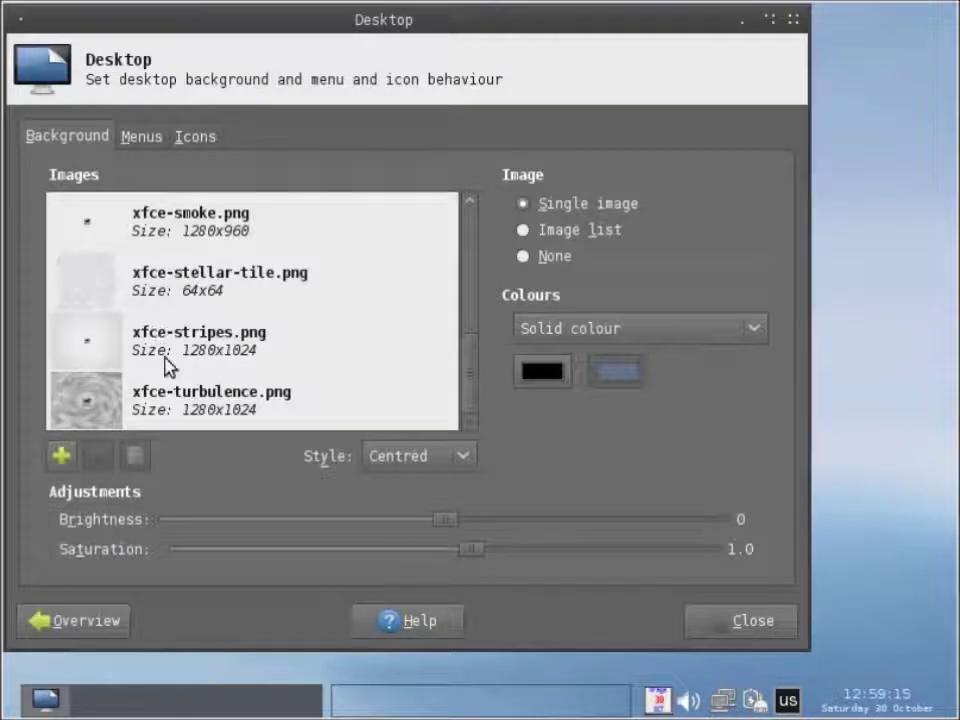
Try the xfce-stripes.png wallpaper and preview it with the settings window briefly minimised
{"action": "left_click", "coordinate": [177, 354]}
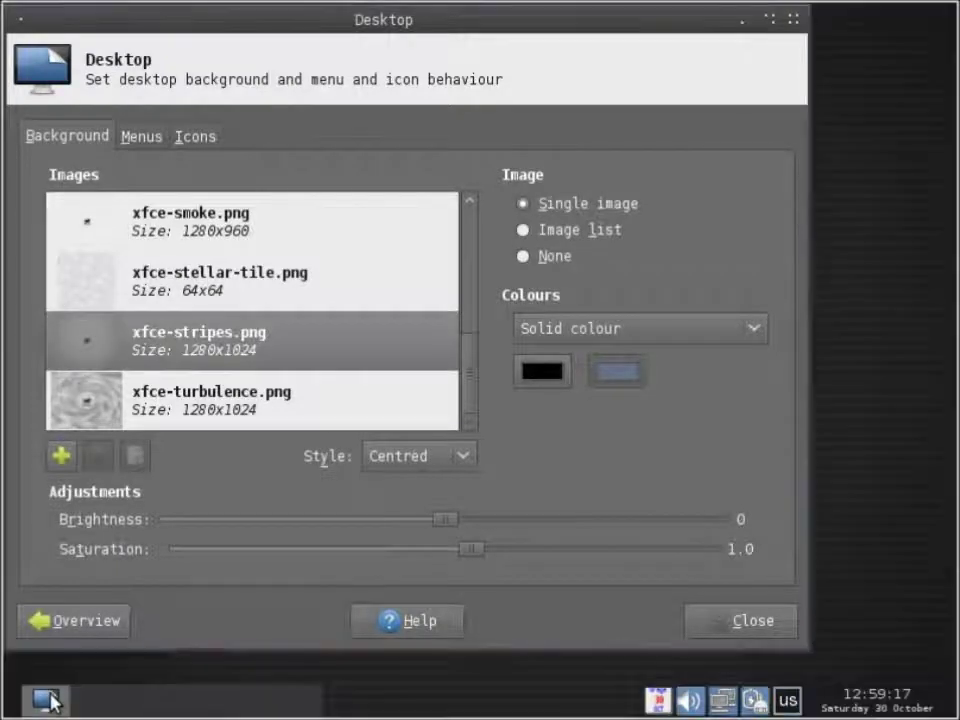
{"action": "left_click", "coordinate": [47, 699]}
{"action": "left_click", "coordinate": [47, 699]}
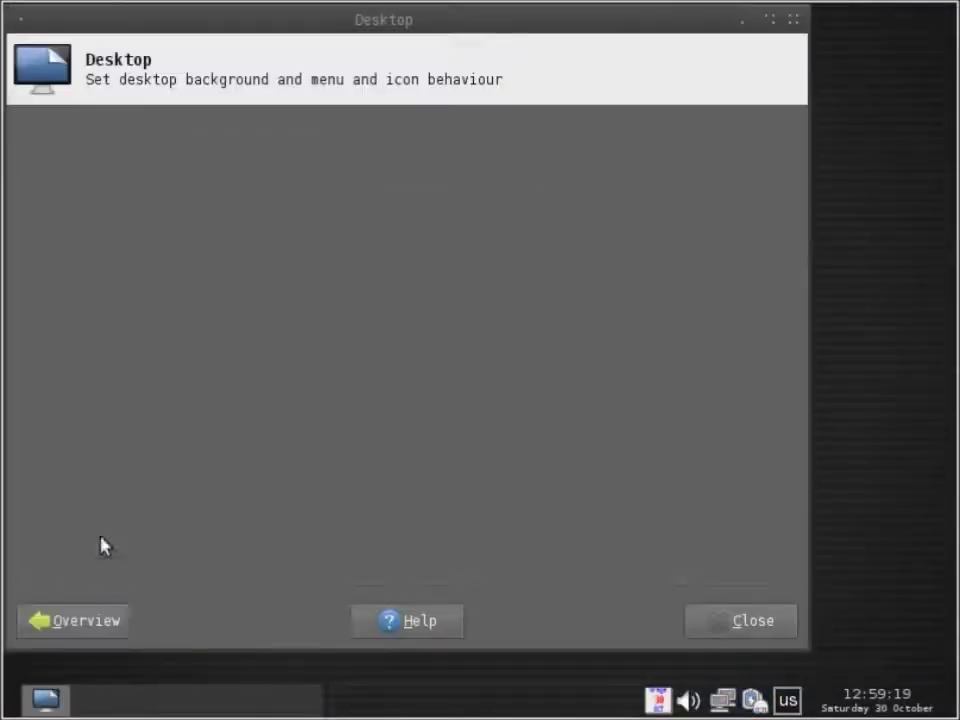
Set xfce-in-the-moon.png as the desktop background with the Scaled style
{"action": "scroll", "coordinate": [147, 318], "scroll_direction": "up", "scroll_amount": 1}
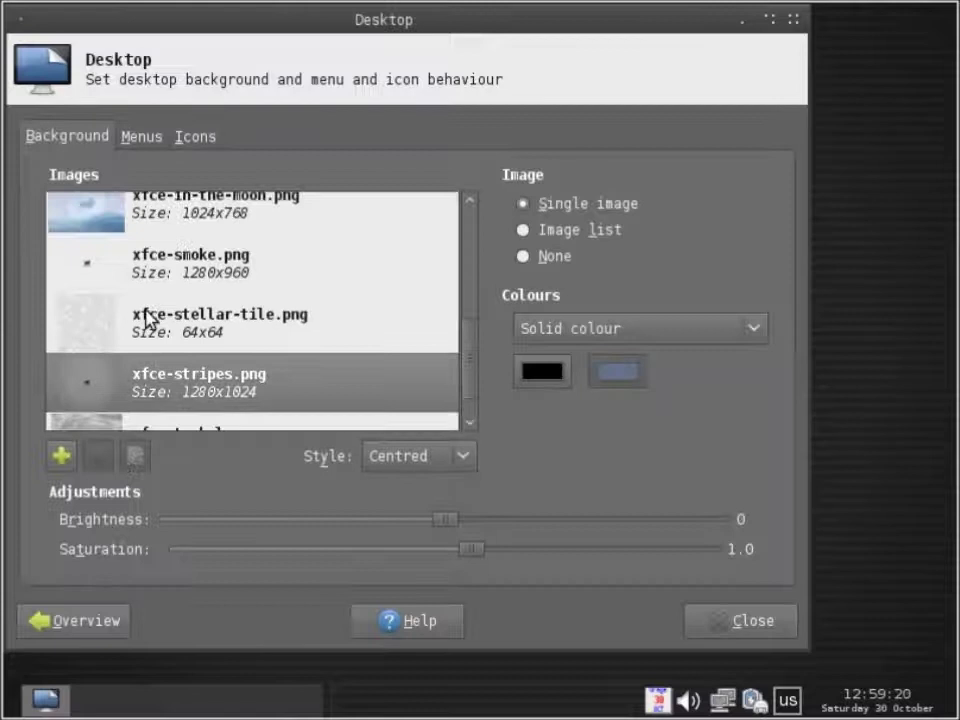
{"action": "left_click", "coordinate": [158, 231]}
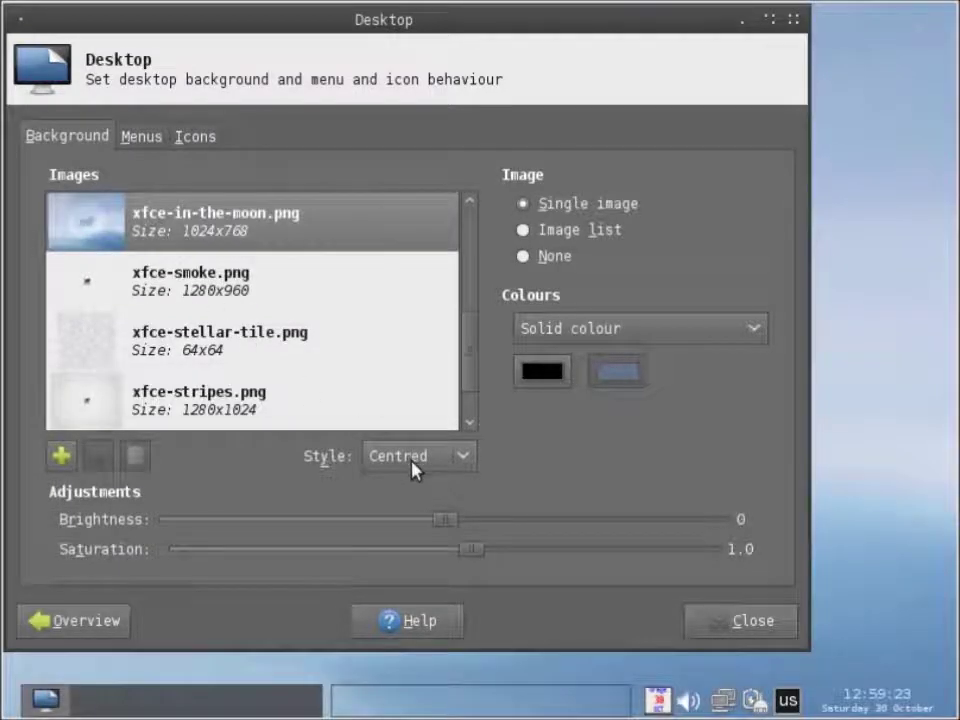
{"action": "left_click", "coordinate": [413, 462]}
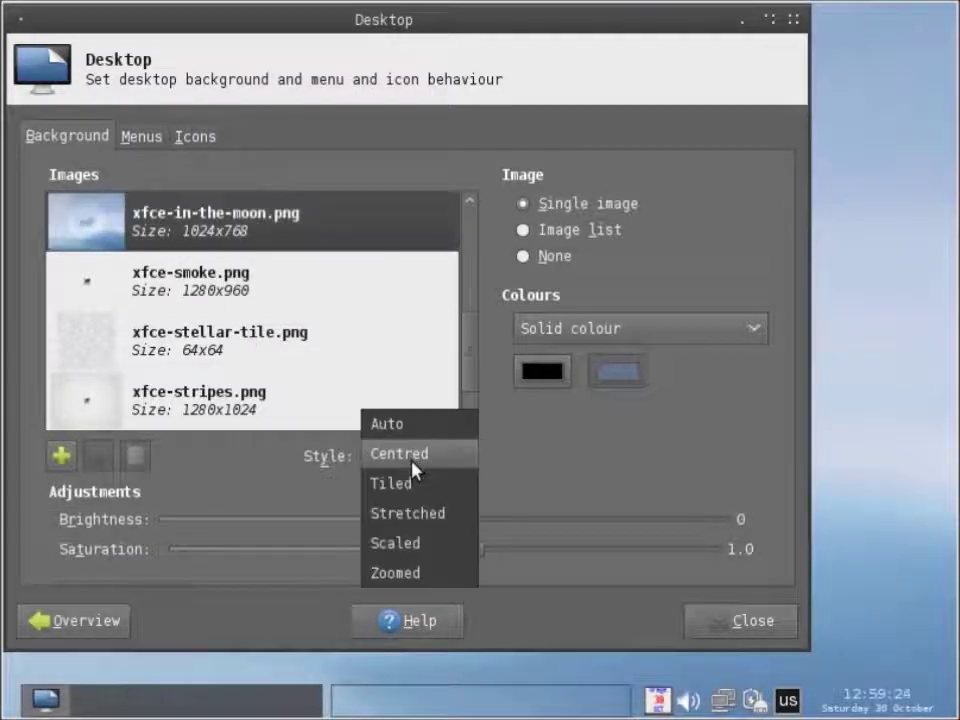
{"action": "left_click", "coordinate": [429, 546]}
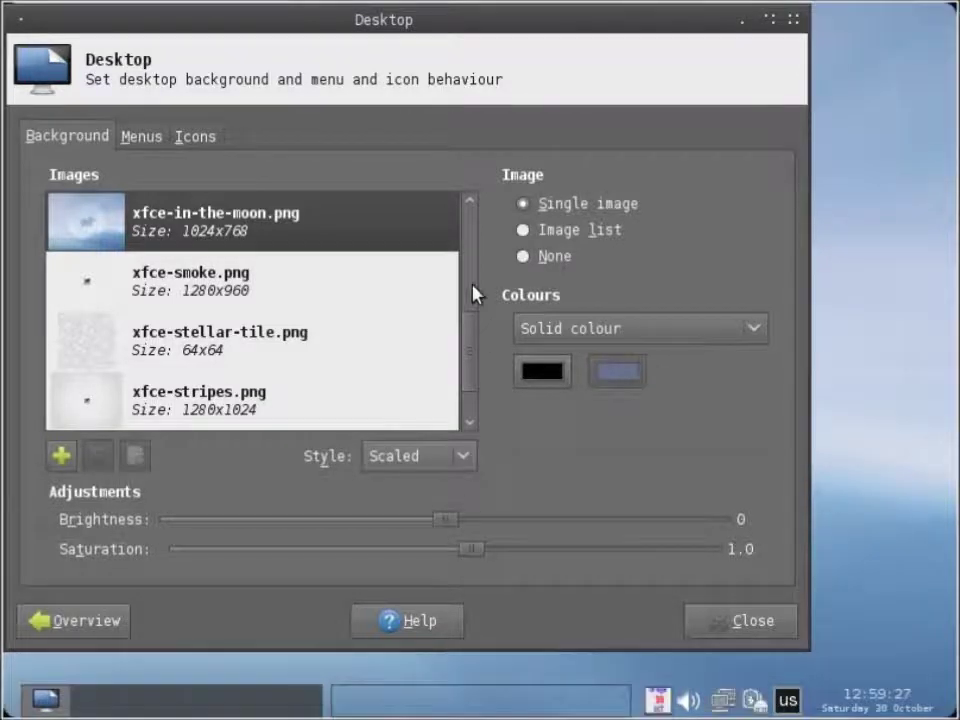
Look over the desktop menu options and the available icon types, then return to the settings overview
{"action": "left_click", "coordinate": [141, 137]}
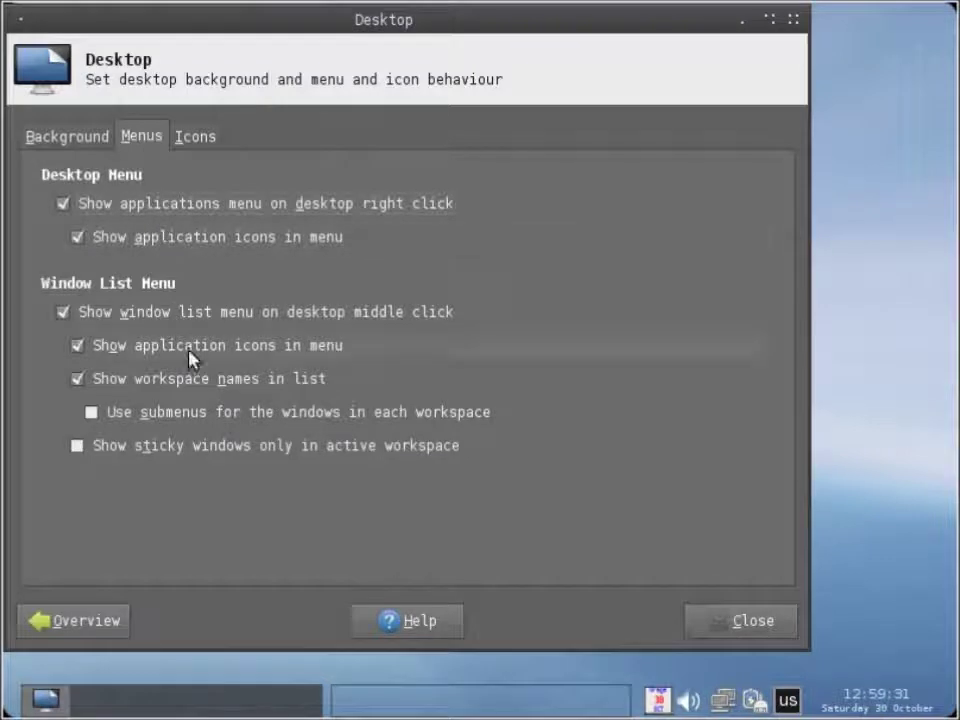
{"action": "left_click", "coordinate": [194, 150]}
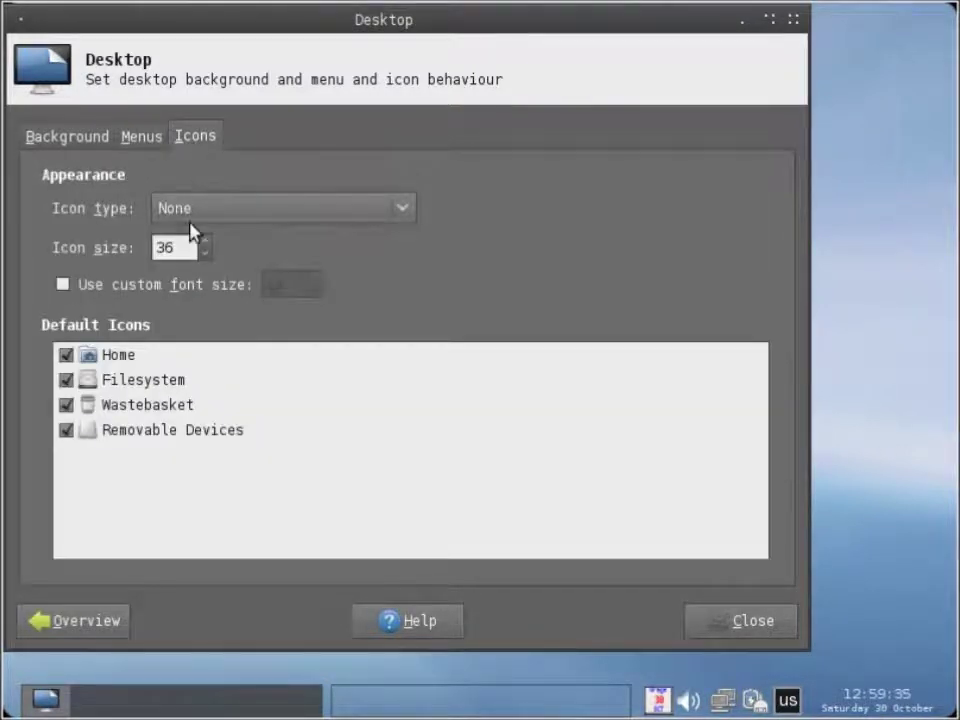
{"action": "left_click", "coordinate": [230, 210]}
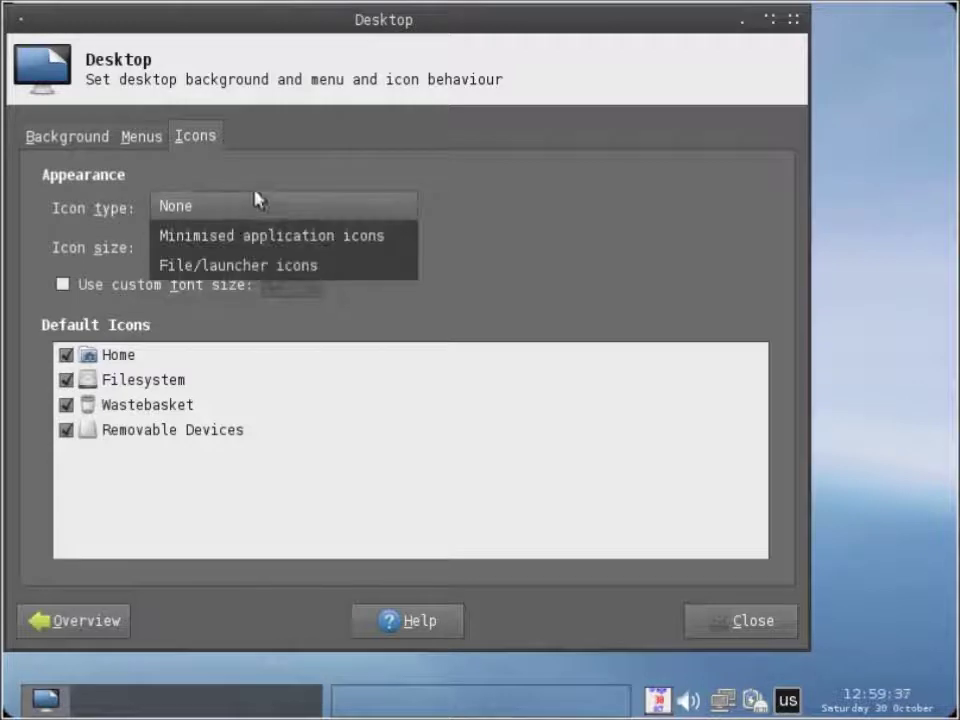
{"action": "left_click", "coordinate": [461, 260]}
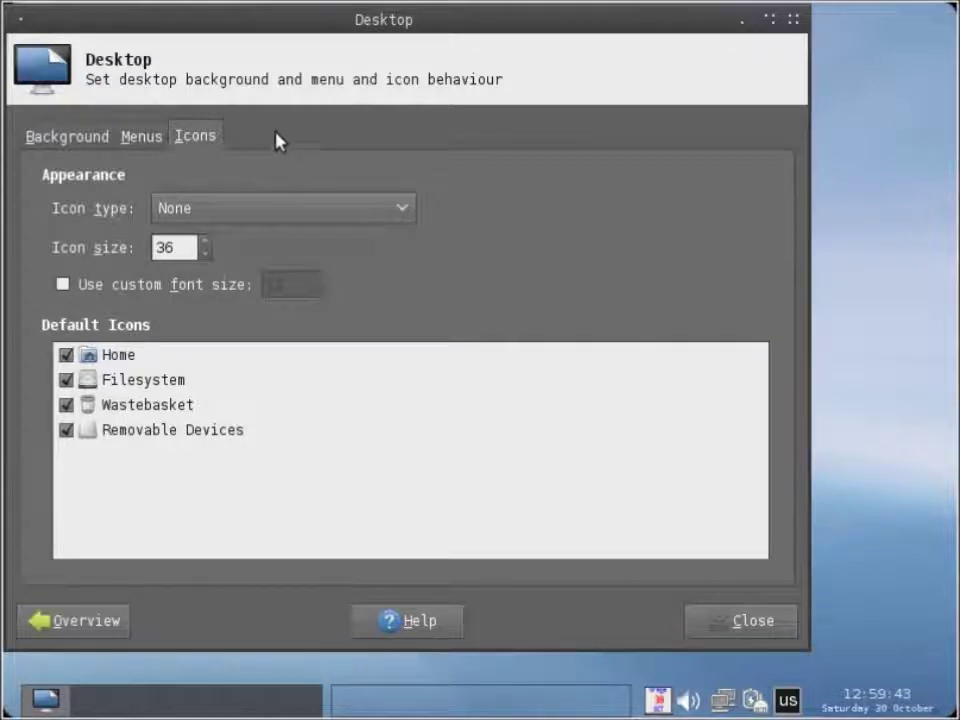
{"action": "left_click", "coordinate": [262, 207]}
{"action": "left_click", "coordinate": [261, 206]}
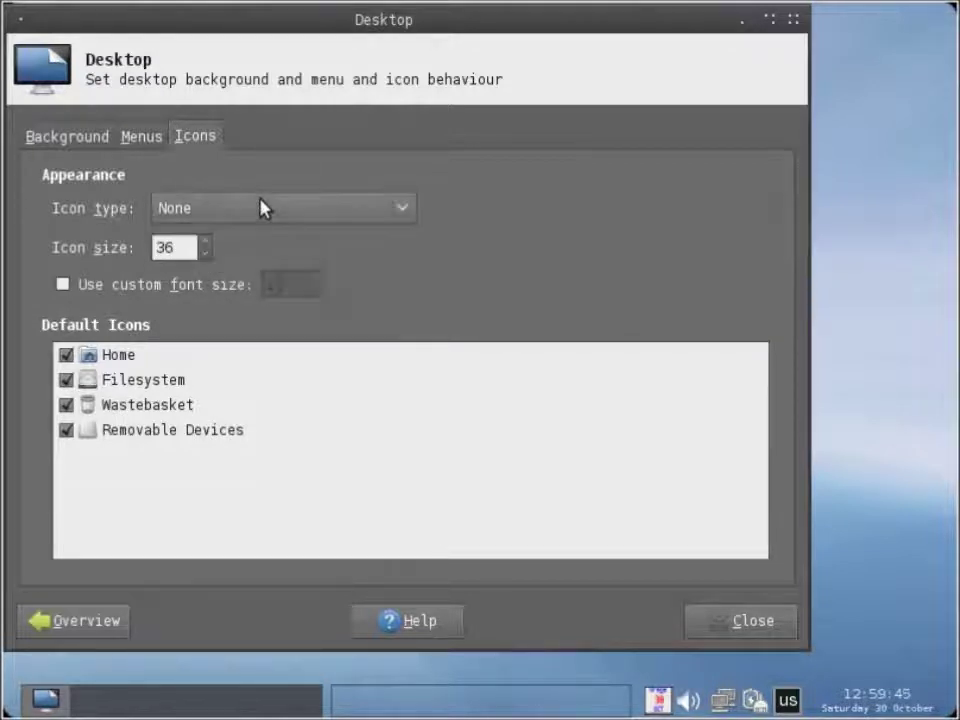
{"action": "left_click", "coordinate": [100, 622]}
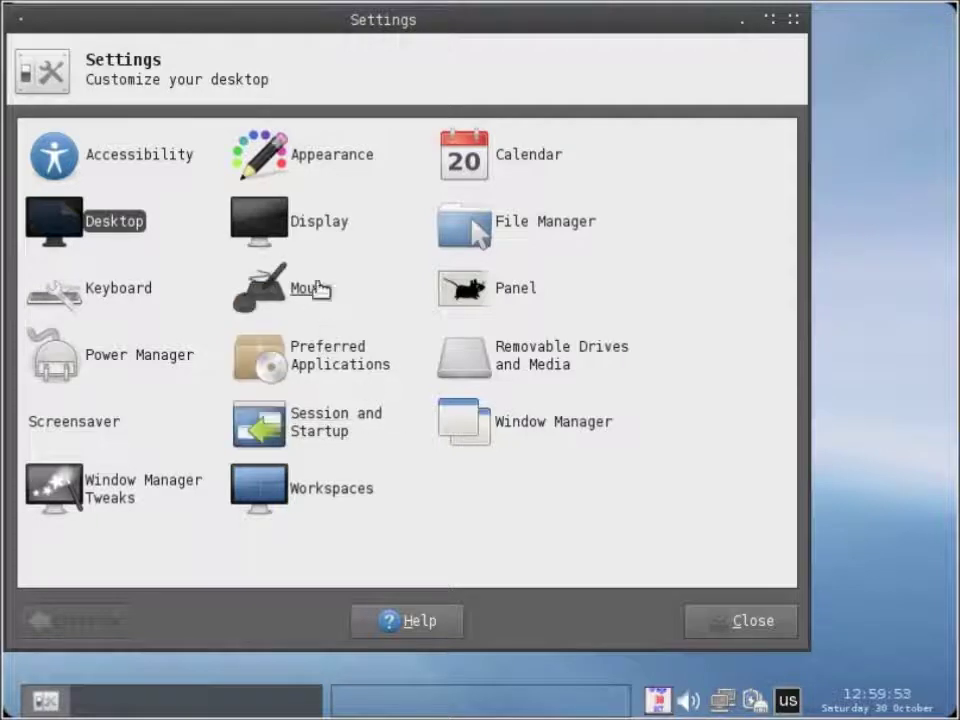
Open the Display settings, check the available screen resolutions and close the dialog without changes
{"action": "left_click", "coordinate": [312, 227]}
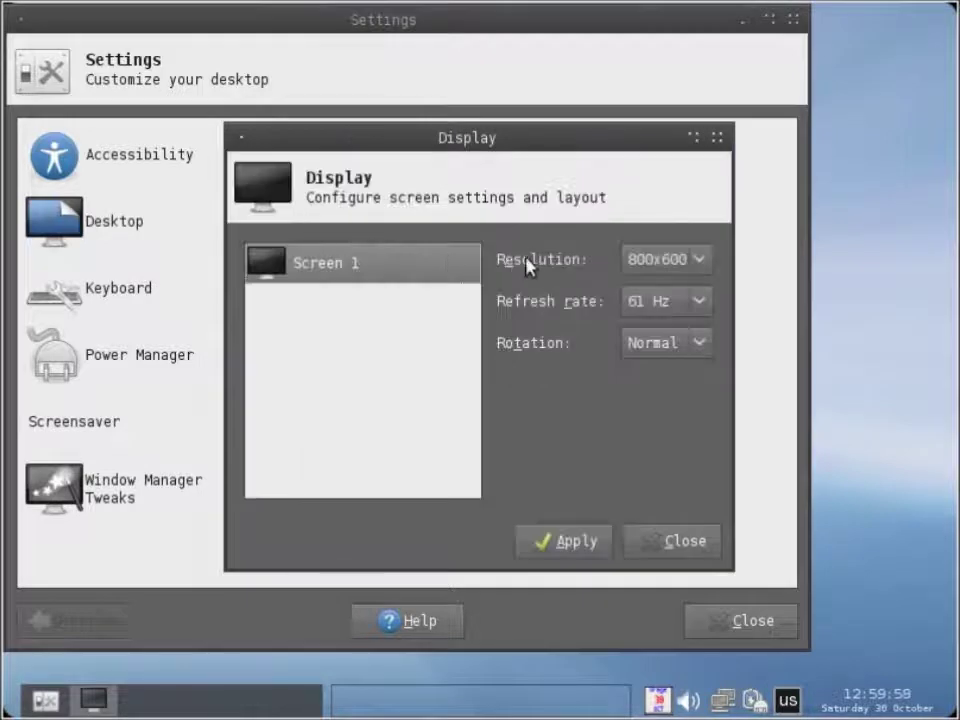
{"action": "left_click", "coordinate": [643, 262]}
{"action": "left_click", "coordinate": [641, 262]}
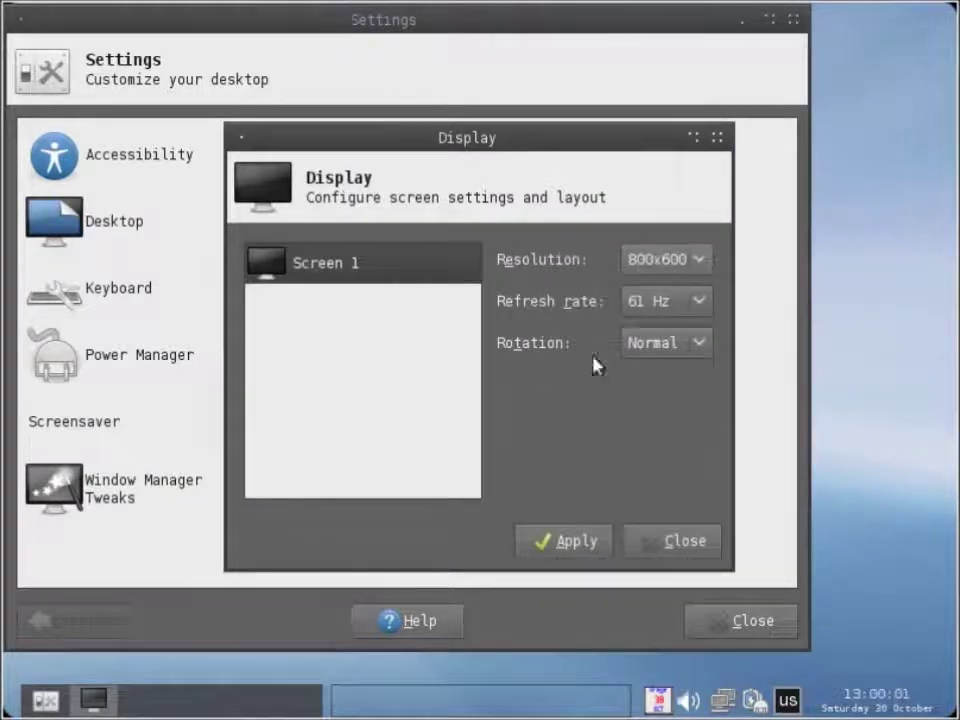
{"action": "left_click", "coordinate": [645, 542]}
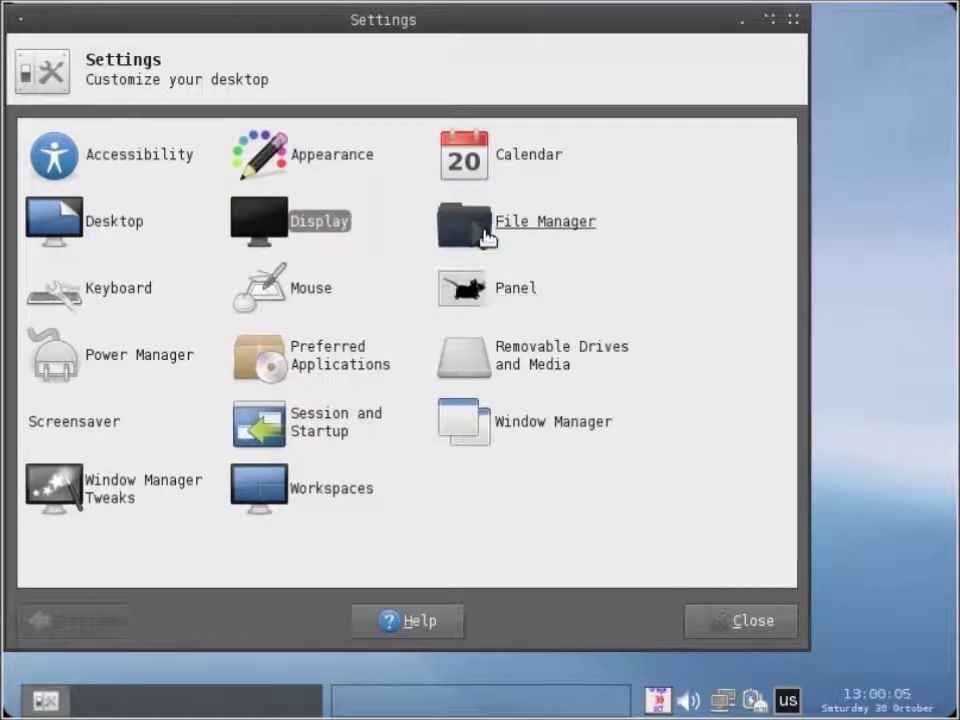
Review the File Manager preferences for display, side pane, behaviour and advanced options, then close them
{"action": "left_click", "coordinate": [487, 237]}
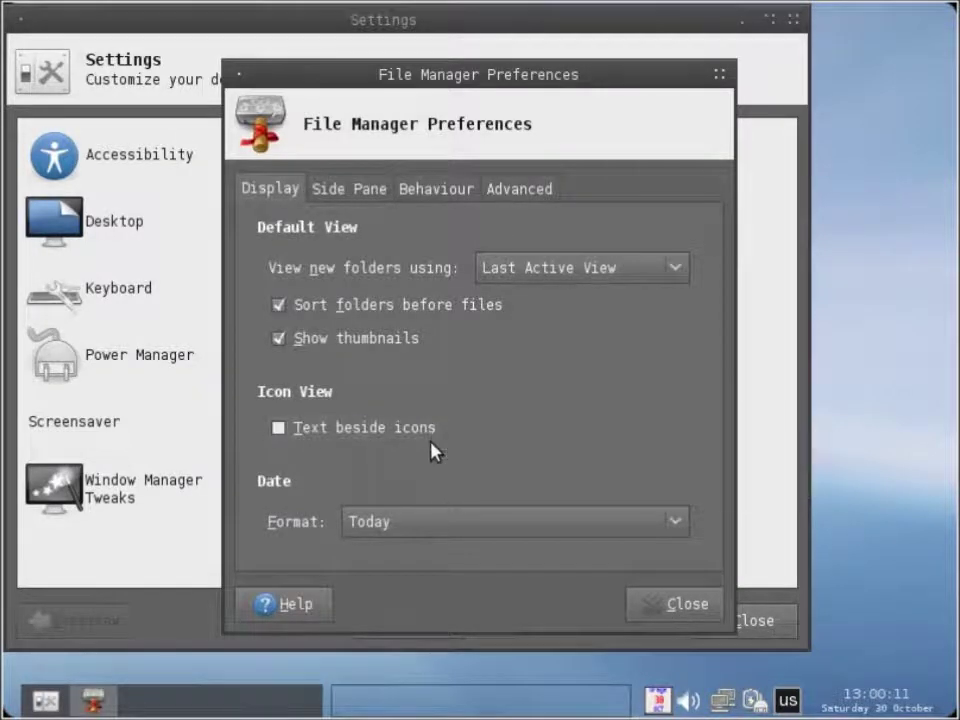
{"action": "left_click", "coordinate": [364, 197]}
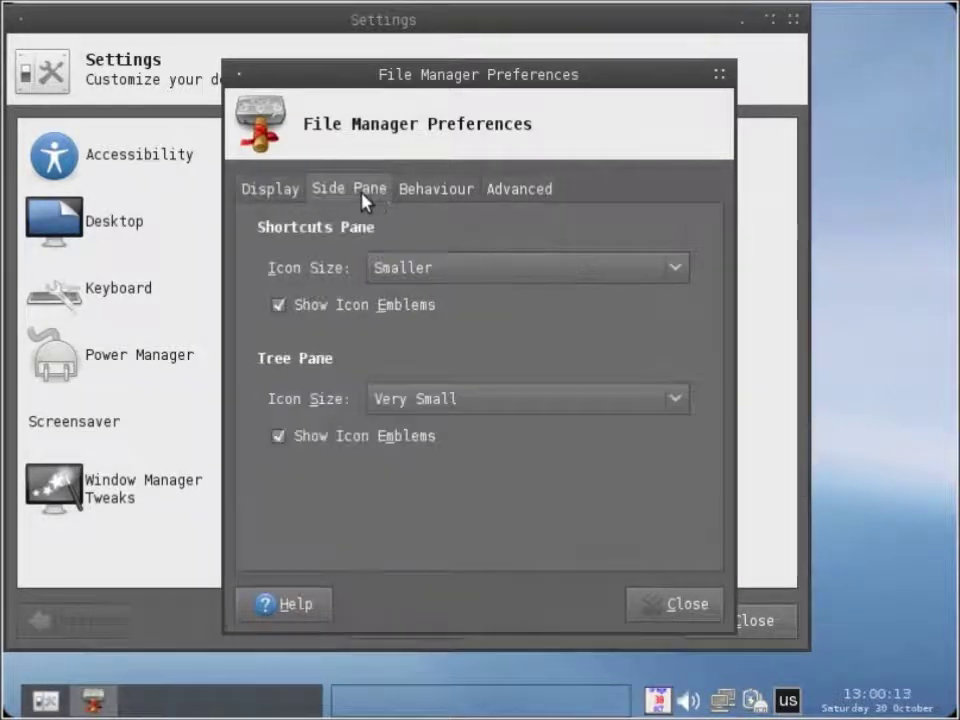
{"action": "left_click", "coordinate": [436, 195]}
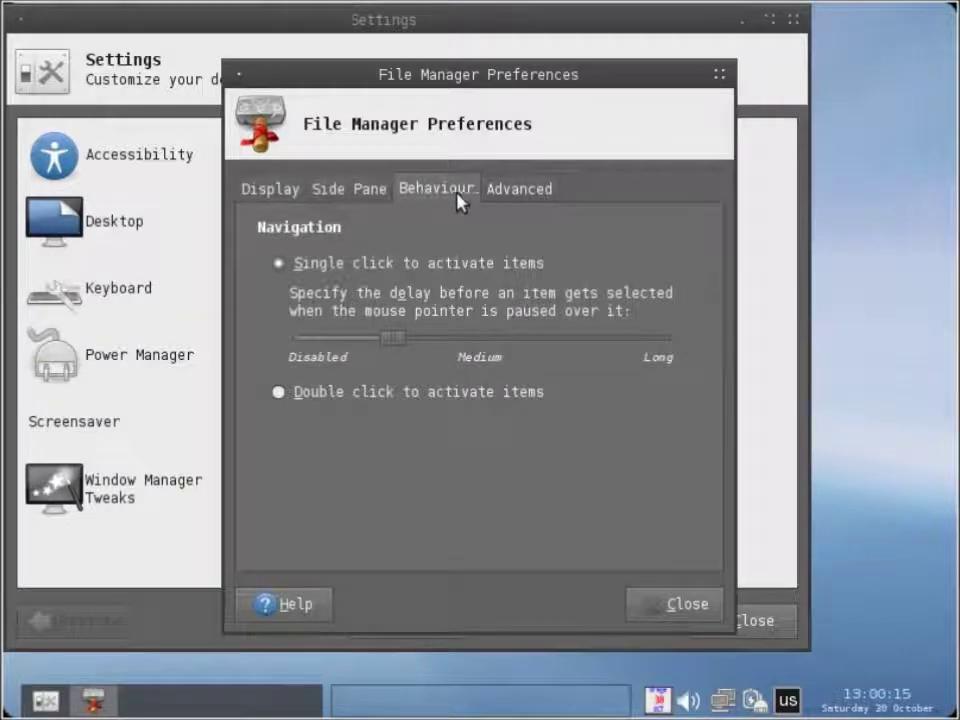
{"action": "left_click", "coordinate": [521, 188]}
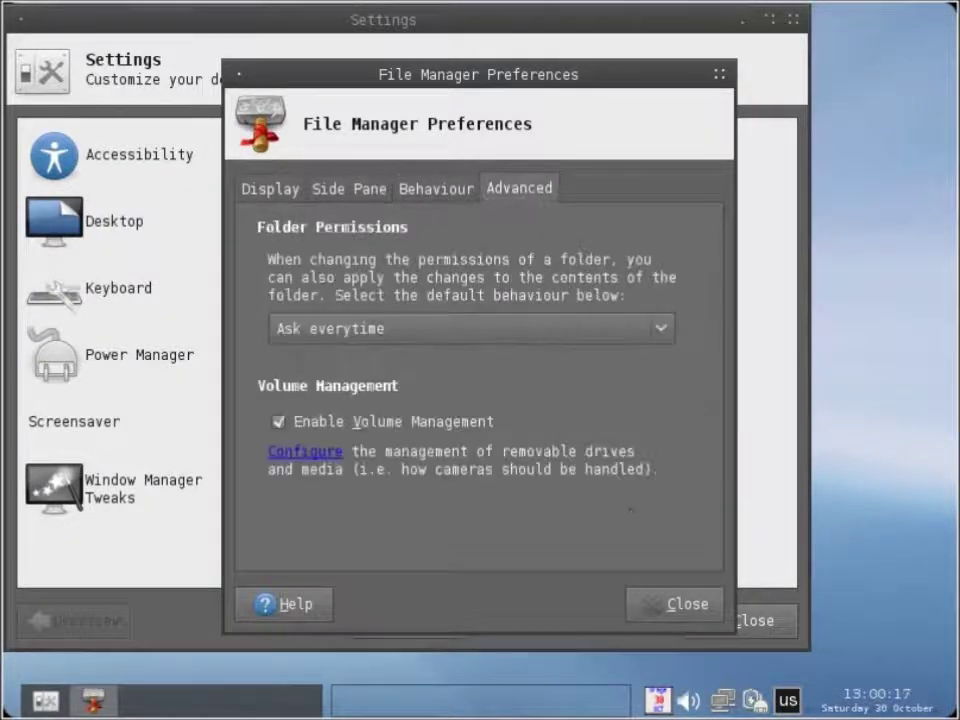
{"action": "left_click", "coordinate": [683, 606]}
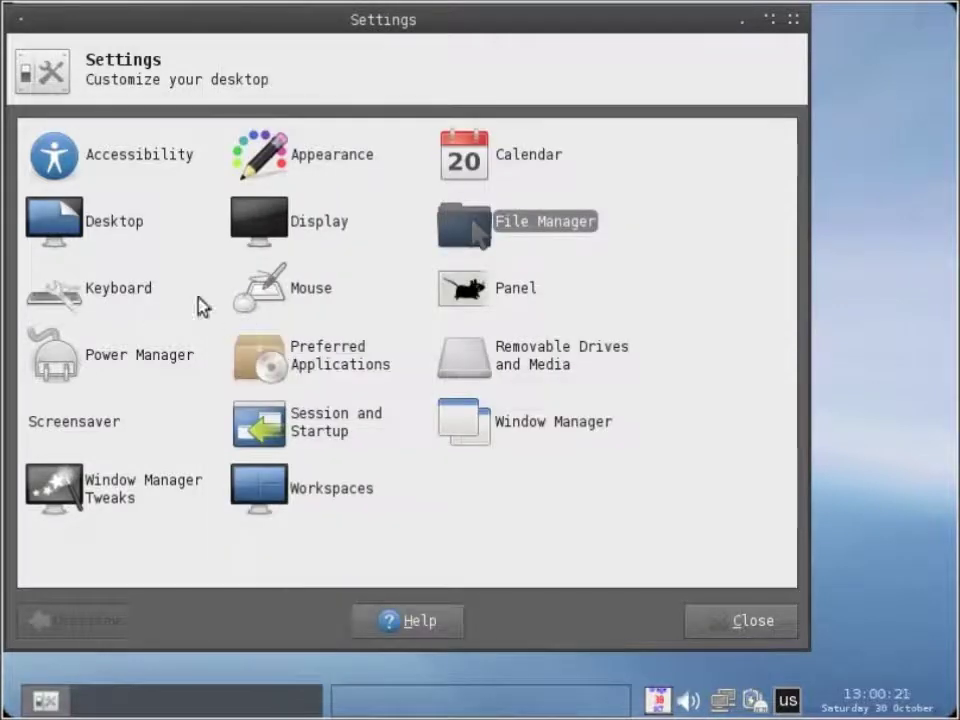
Open the Mouse settings and look over the button order and feedback options of the VirtualBox tablet and ImExPS/2 mouse
{"action": "left_click", "coordinate": [302, 300]}
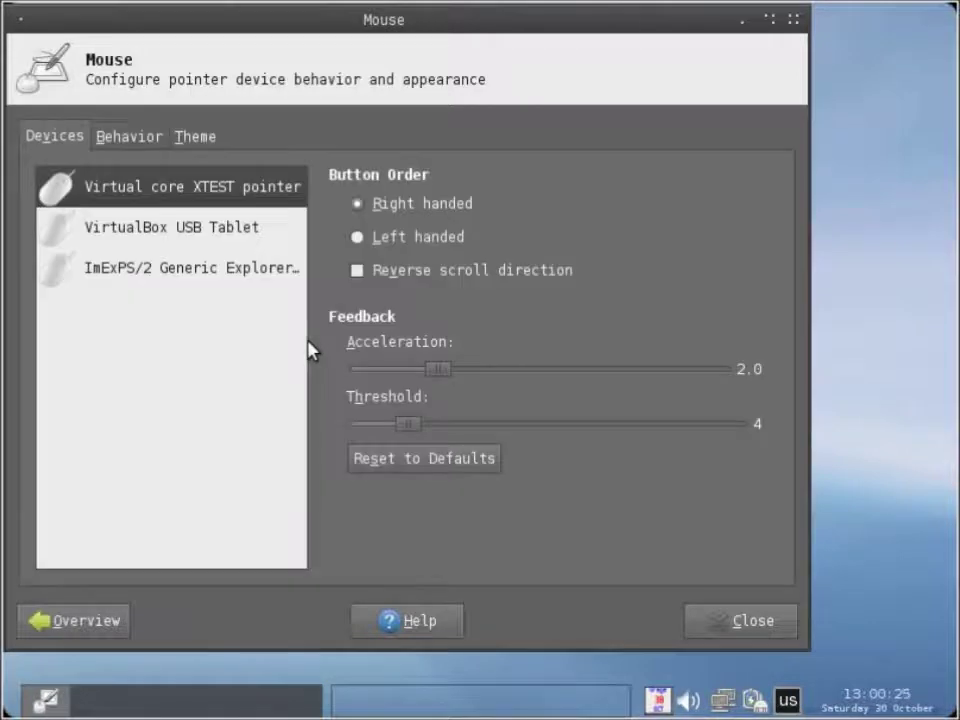
{"action": "left_click", "coordinate": [240, 238]}
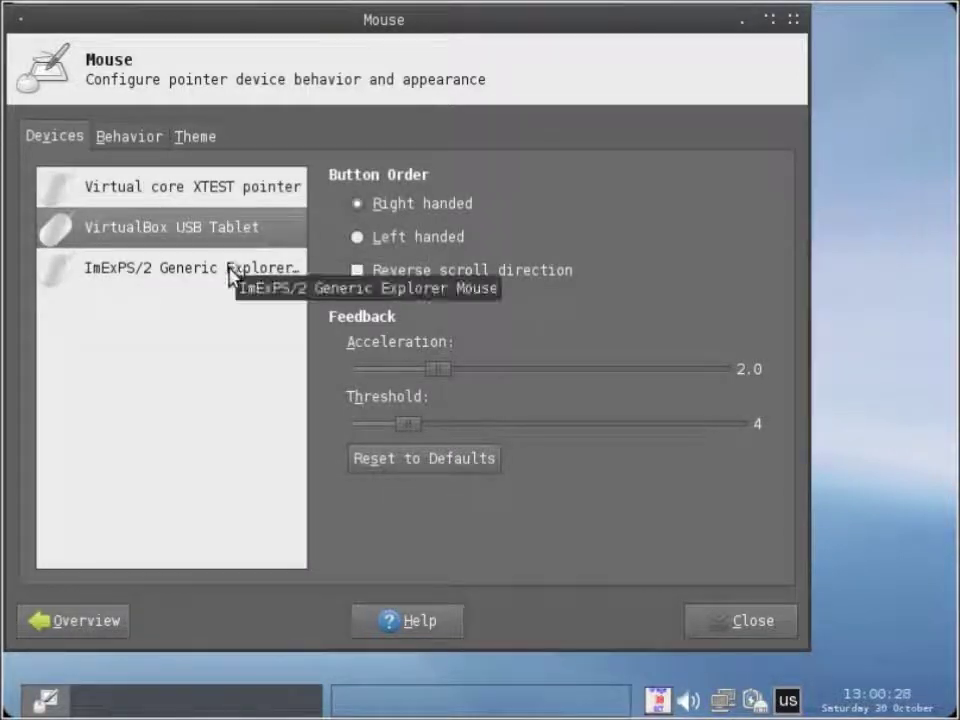
{"action": "left_click", "coordinate": [230, 275]}
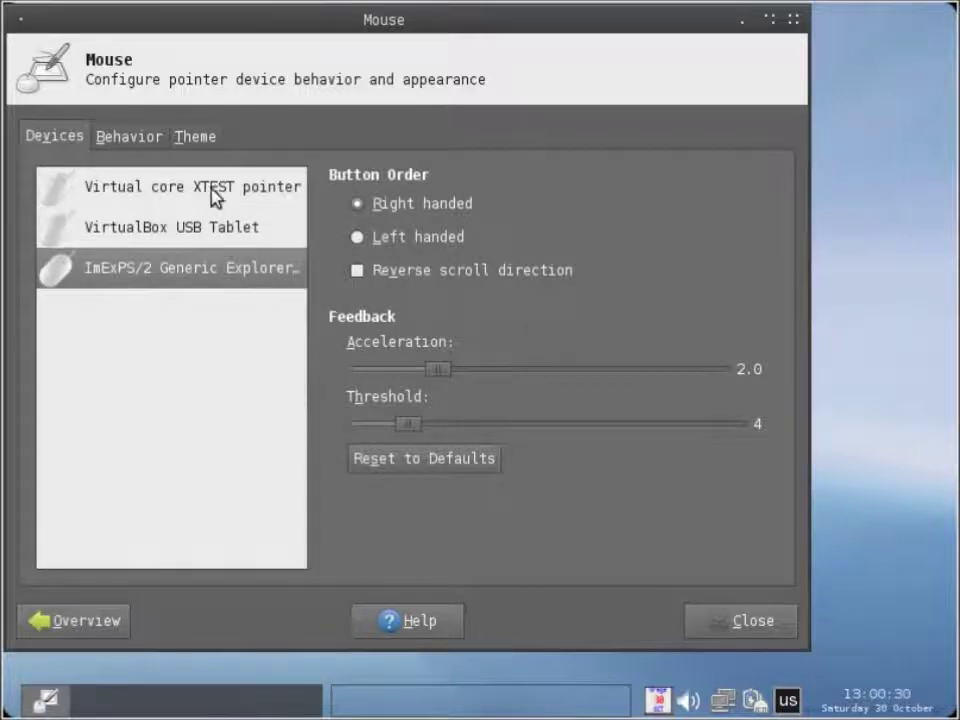
Compare the DMZ (Black) and DMZ (White) cursor themes, choose DMZ (White) and return to the settings overview
{"action": "left_click", "coordinate": [195, 140]}
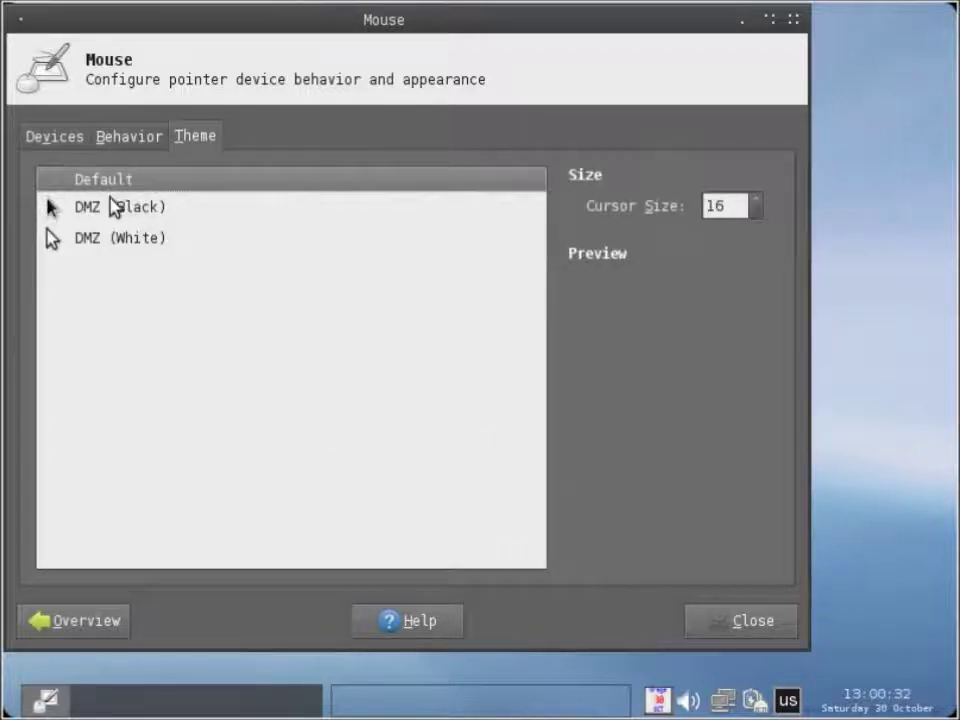
{"action": "left_click", "coordinate": [109, 205]}
{"action": "left_click", "coordinate": [143, 146]}
{"action": "left_click", "coordinate": [178, 144]}
{"action": "left_click", "coordinate": [118, 238]}
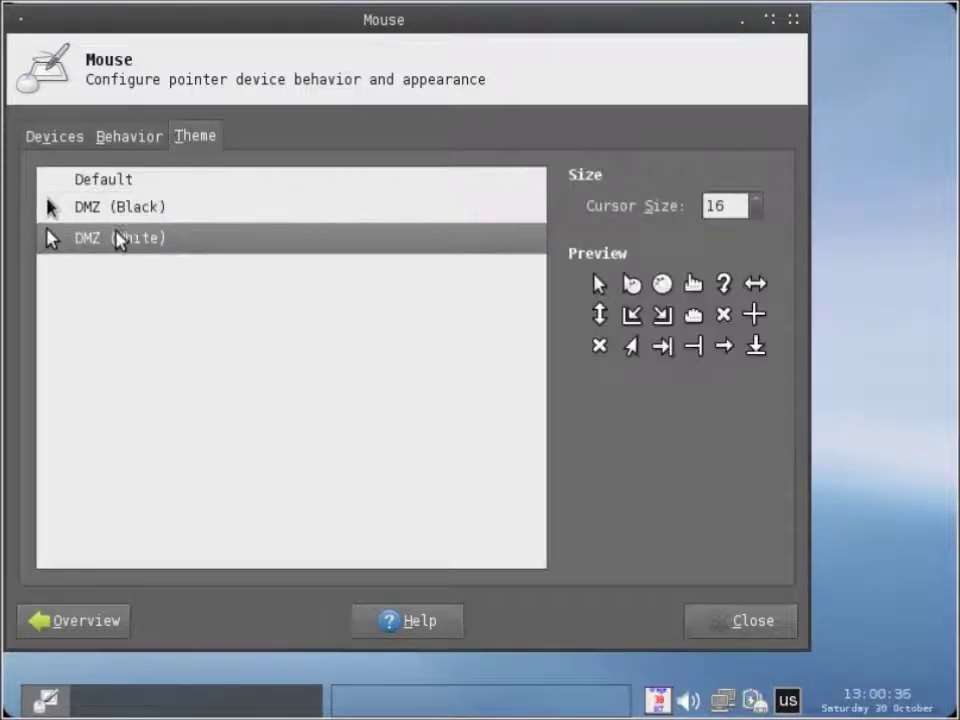
{"action": "left_click", "coordinate": [118, 224]}
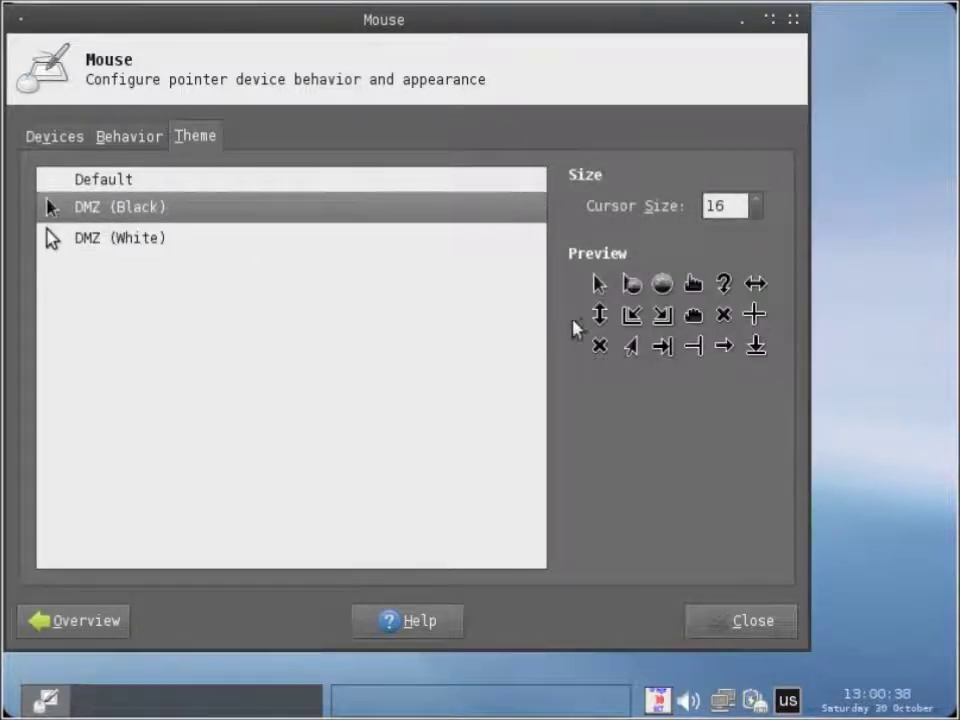
{"action": "left_click", "coordinate": [229, 245]}
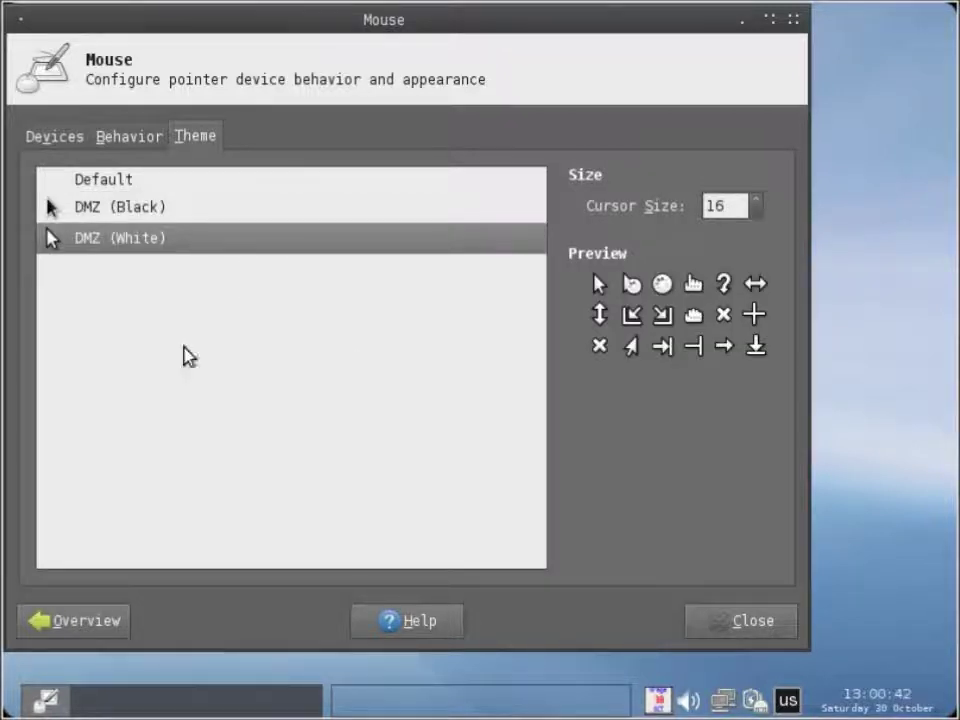
{"action": "left_click", "coordinate": [96, 624]}
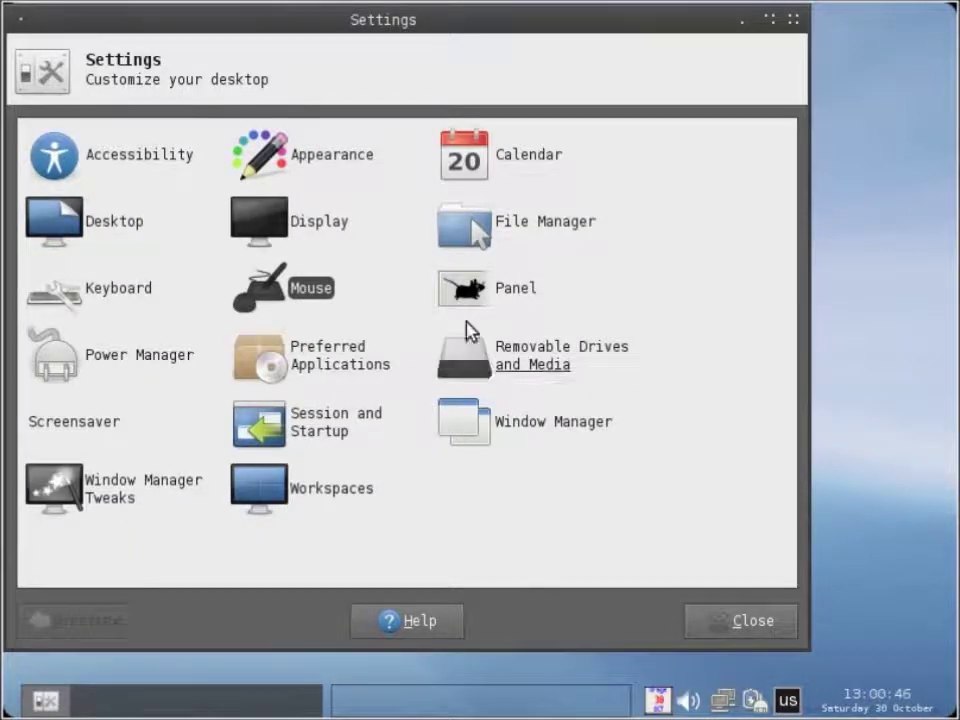
Review the Removable Drives and Media options from storage and multimedia through input devices, then close the dialog
{"action": "left_click", "coordinate": [487, 300]}
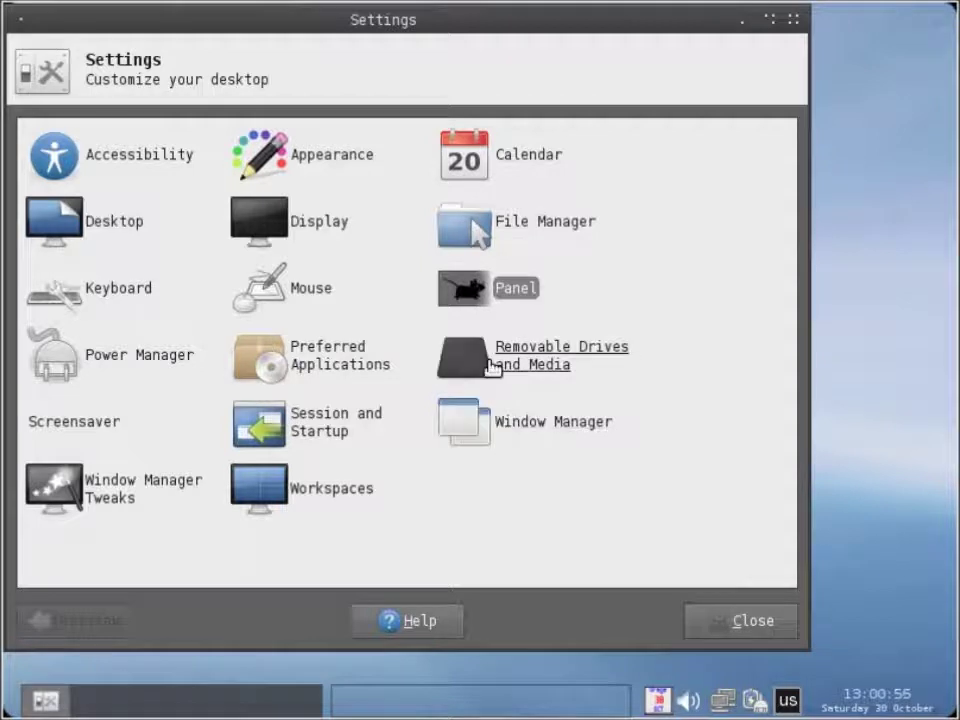
{"action": "left_click", "coordinate": [492, 367]}
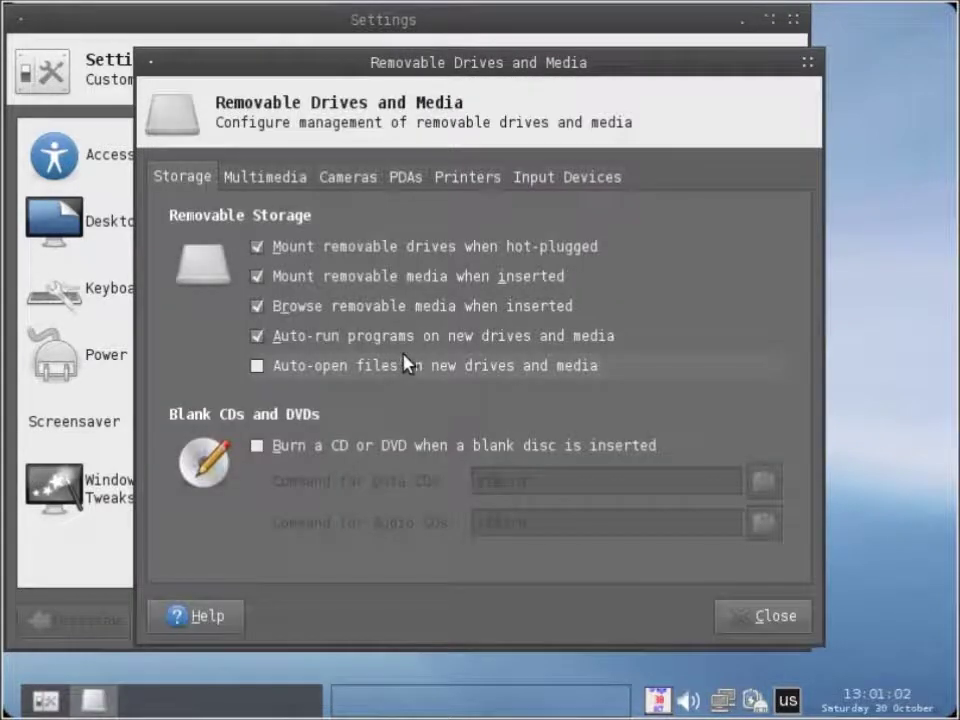
{"action": "left_click", "coordinate": [299, 190]}
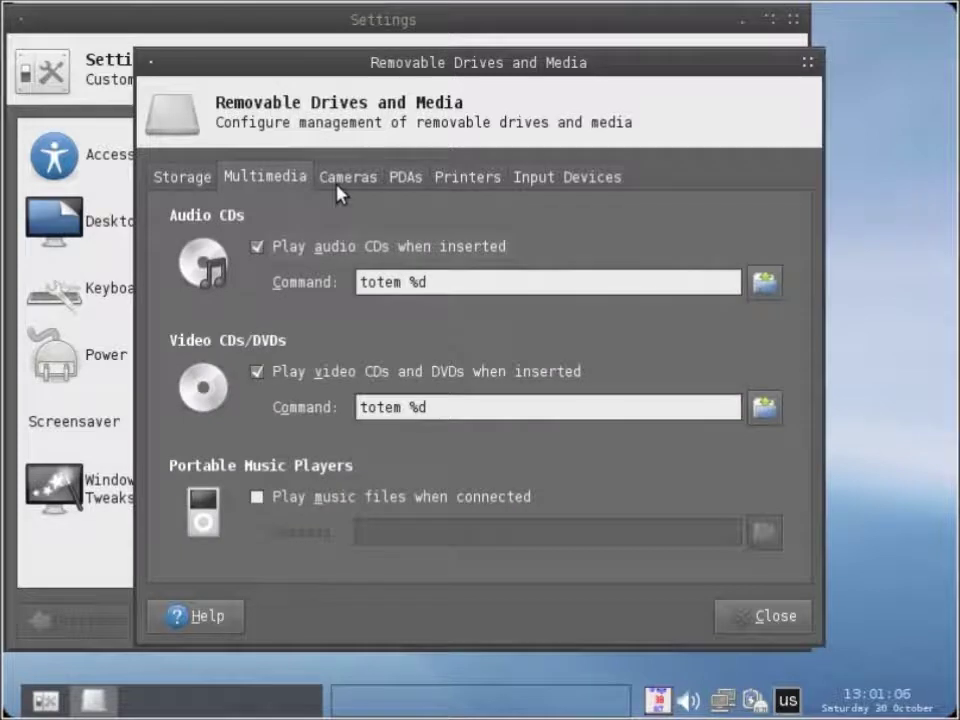
{"action": "left_click", "coordinate": [345, 180]}
{"action": "left_click", "coordinate": [414, 188]}
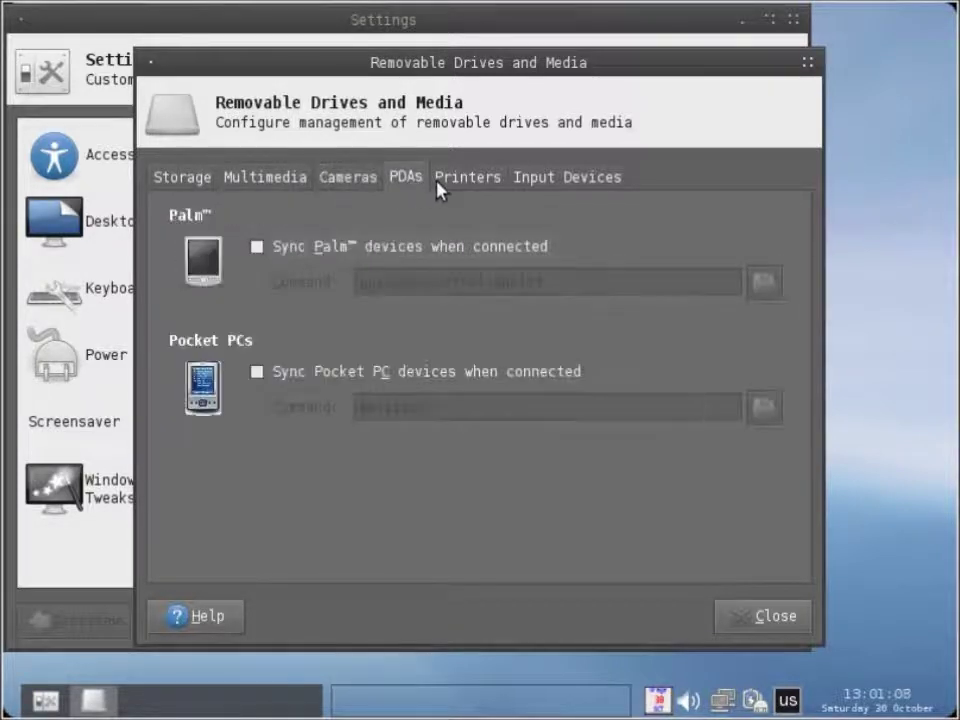
{"action": "left_click", "coordinate": [480, 189]}
{"action": "left_click", "coordinate": [525, 190]}
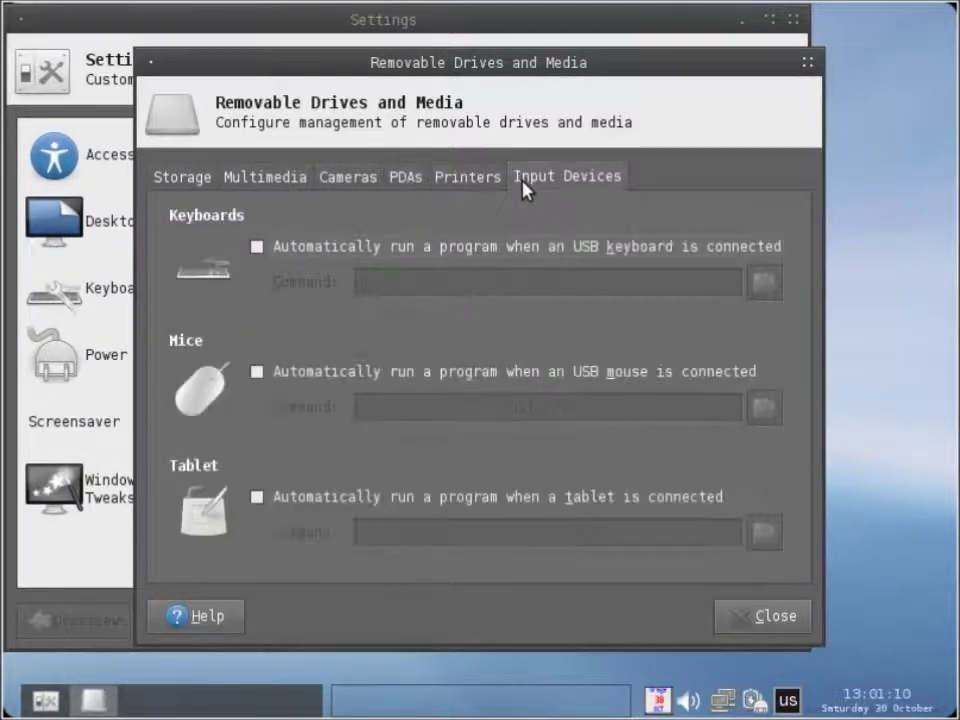
{"action": "left_click", "coordinate": [740, 619]}
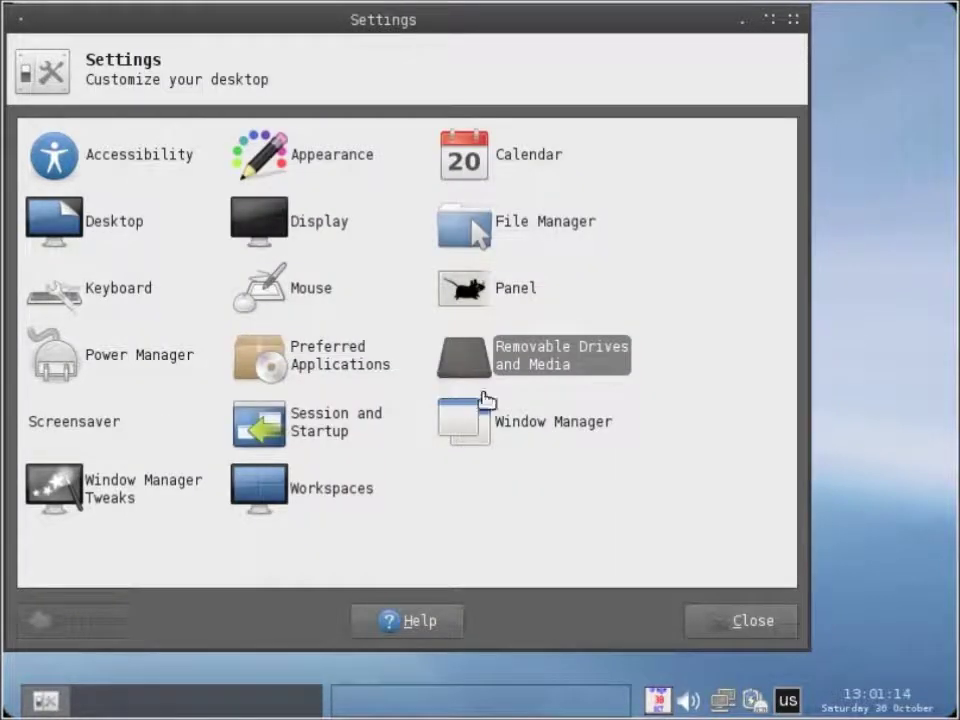
Check the preferred web browser, mail reader and terminal emulator in Preferred Applications, then return to the overview
{"action": "left_click", "coordinate": [363, 370]}
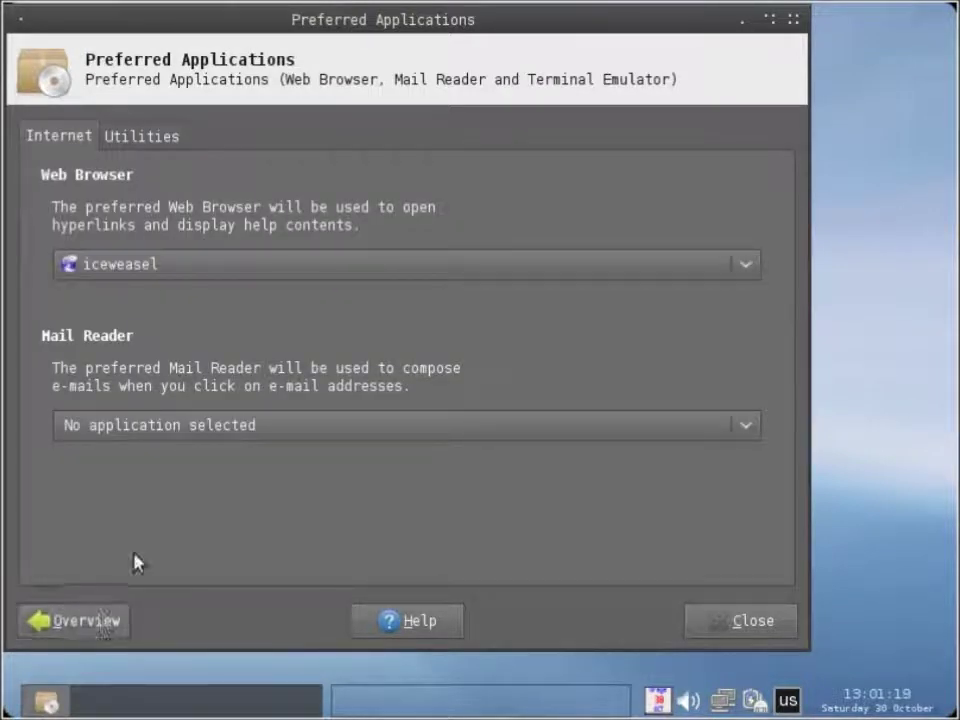
{"action": "left_click", "coordinate": [138, 143]}
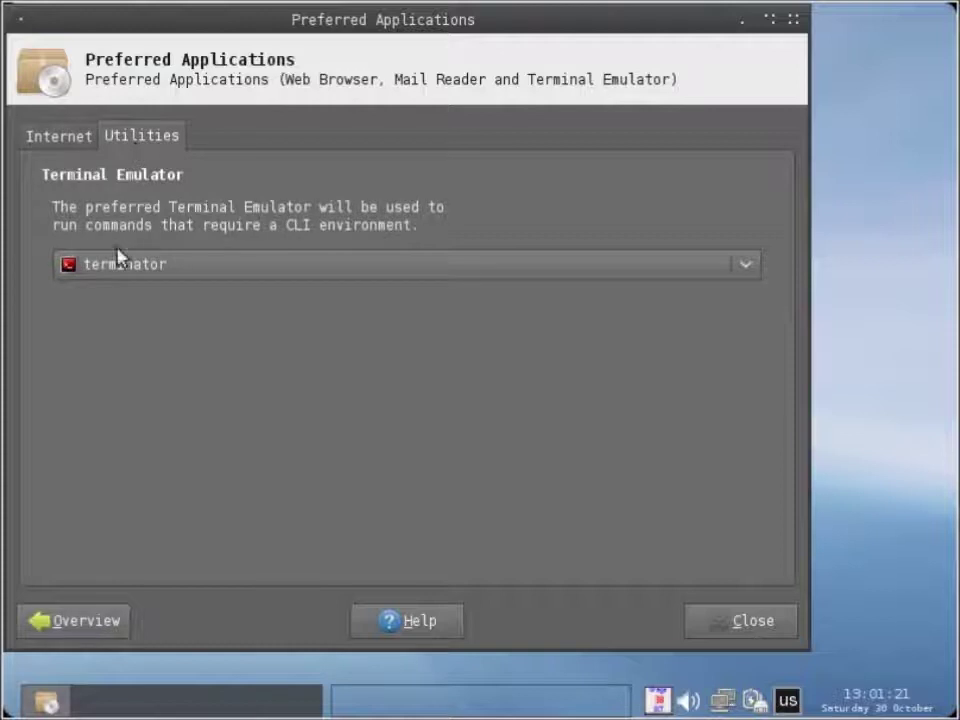
{"action": "left_click", "coordinate": [112, 625]}
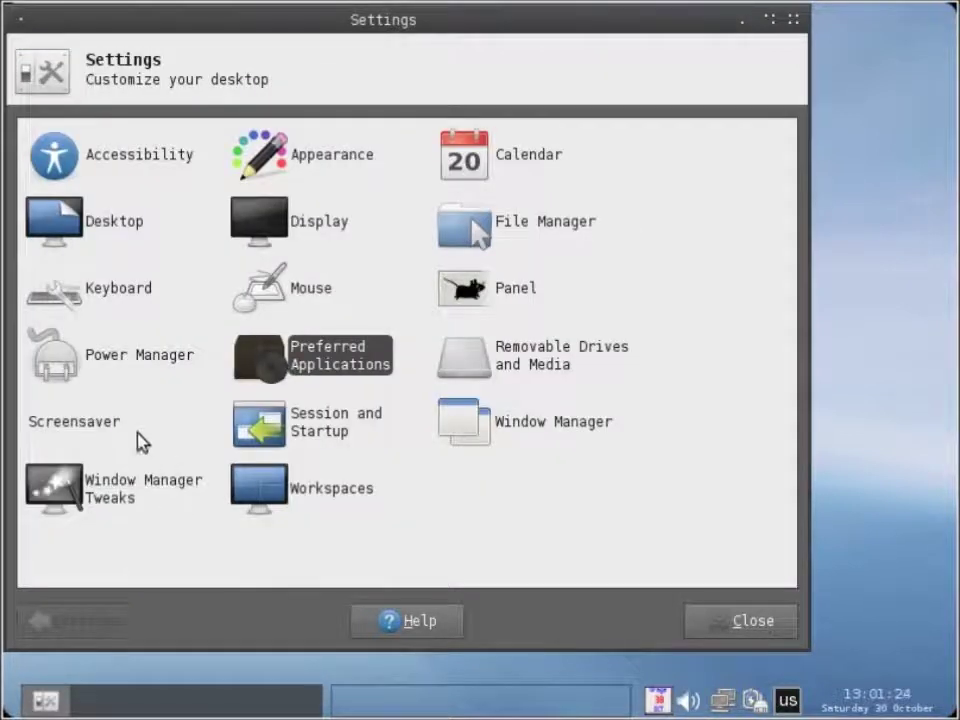
Look over the Power Manager's general, extended and On AC options, then return to the settings overview
{"action": "left_click", "coordinate": [118, 368]}
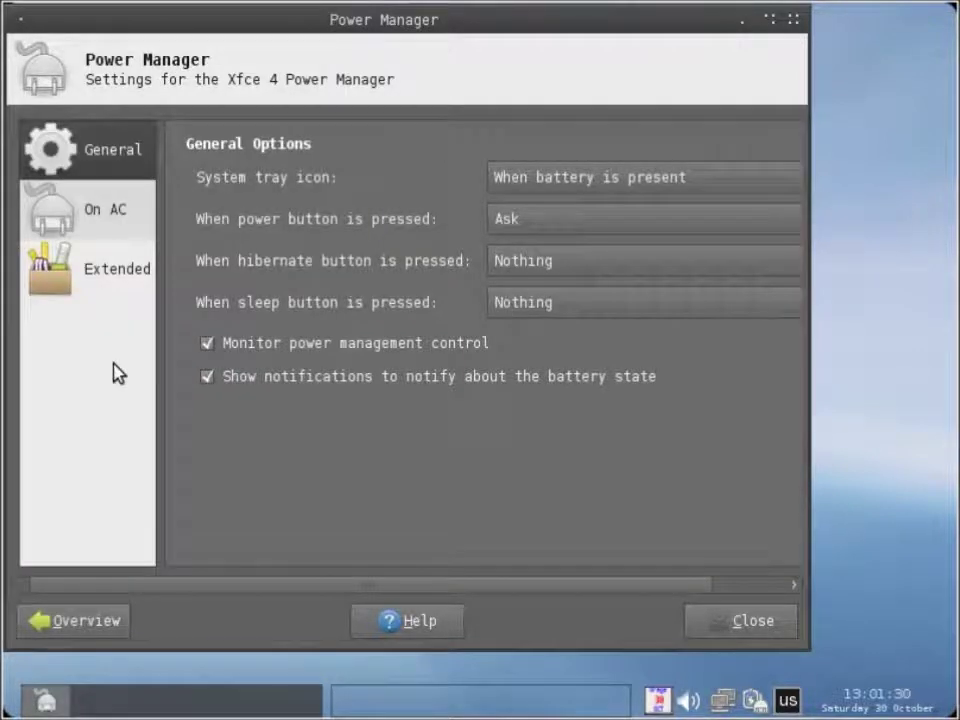
{"action": "left_click", "coordinate": [119, 265]}
{"action": "left_click", "coordinate": [118, 236]}
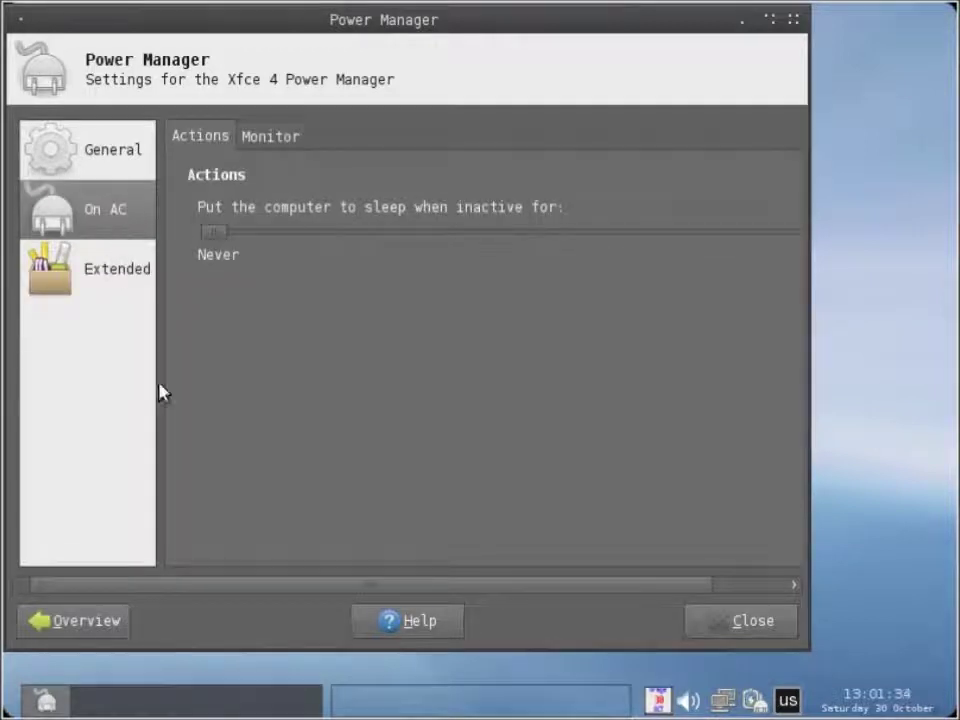
{"action": "left_click", "coordinate": [110, 622]}
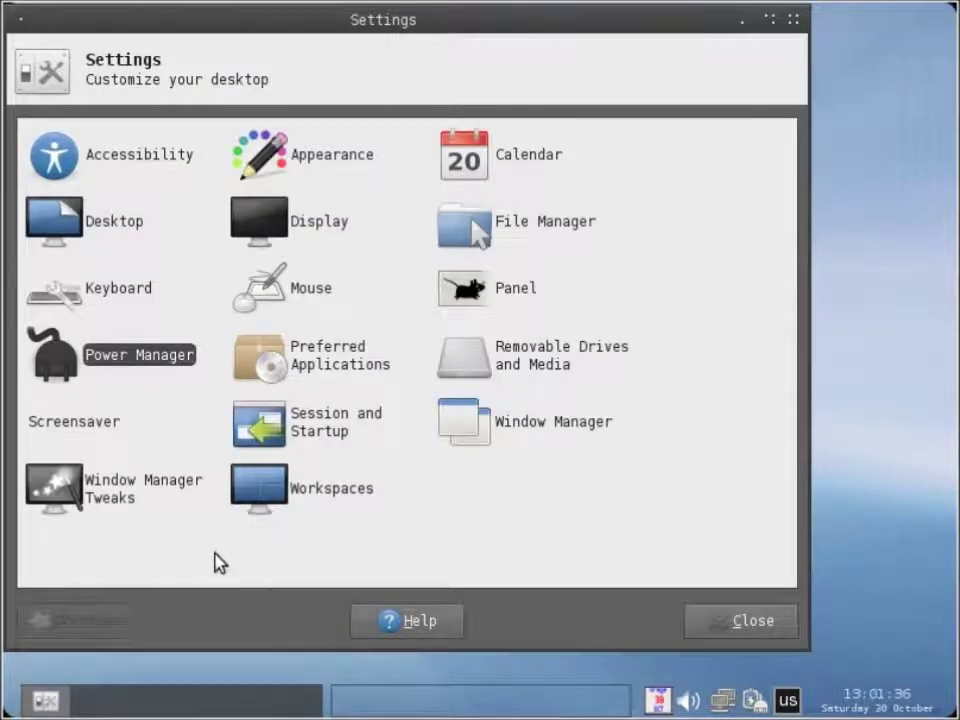
Review the display modes and advanced options in the Screensaver preferences, then close them without changes
{"action": "left_click", "coordinate": [104, 424]}
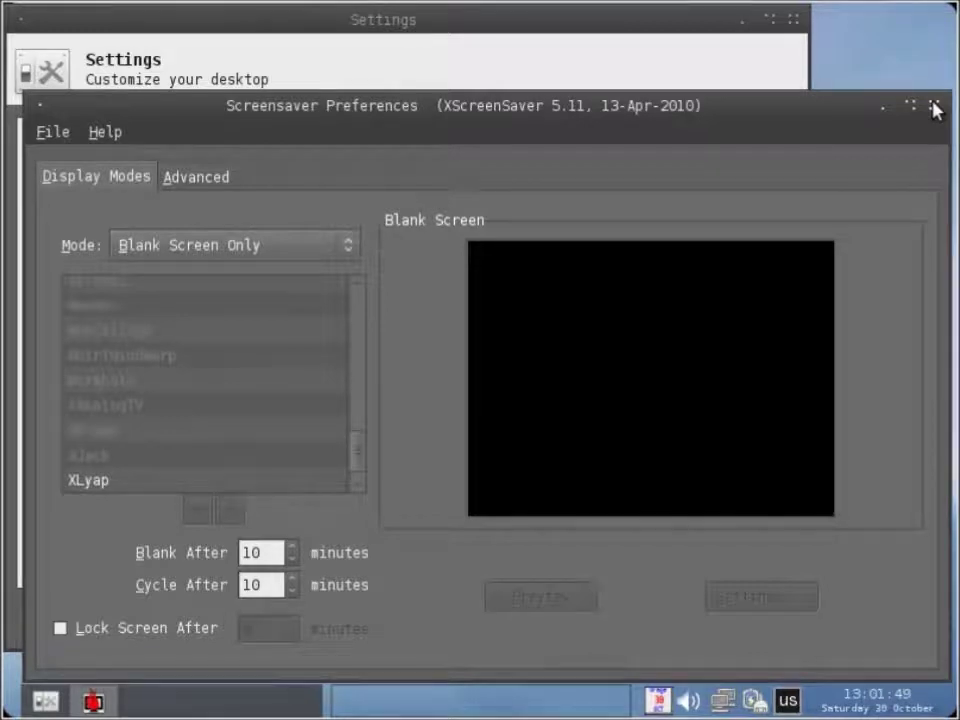
{"action": "left_click", "coordinate": [199, 180]}
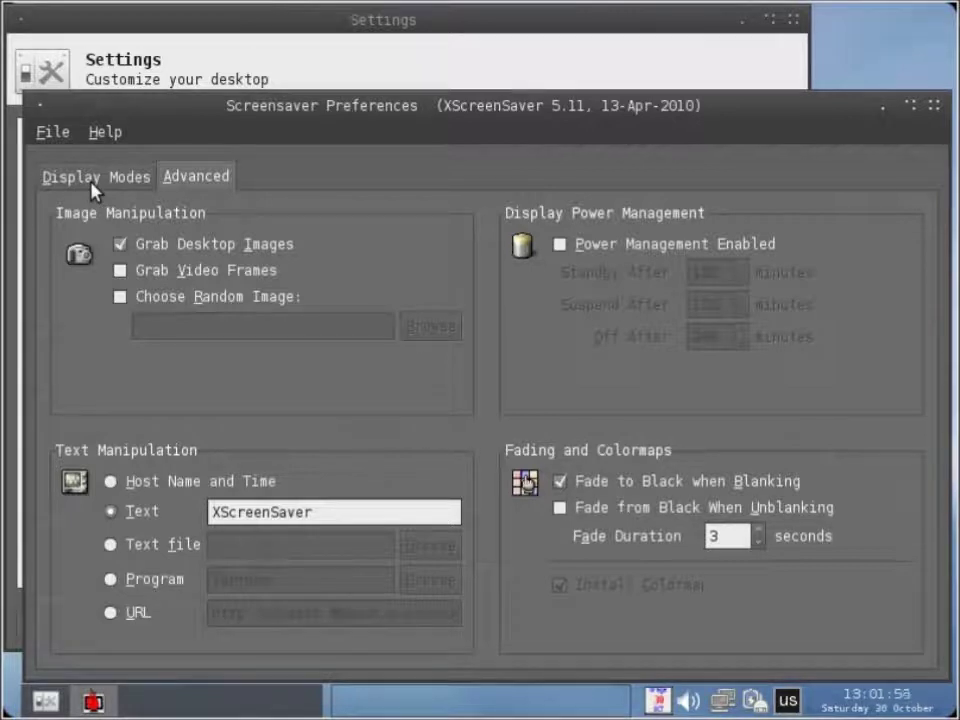
{"action": "left_click", "coordinate": [115, 186]}
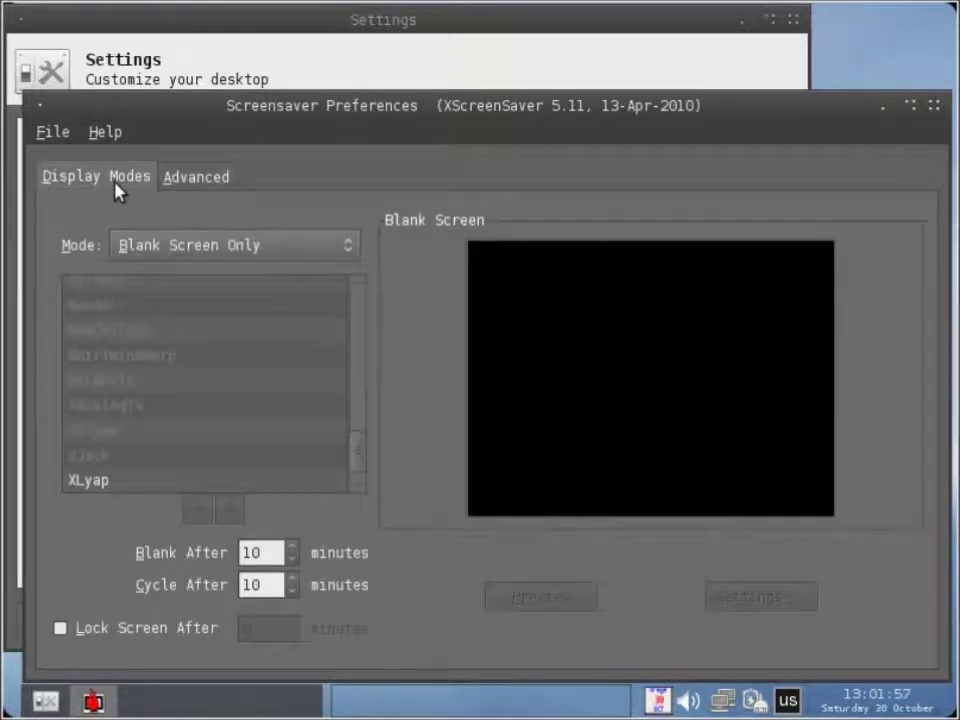
{"action": "left_click", "coordinate": [933, 105]}
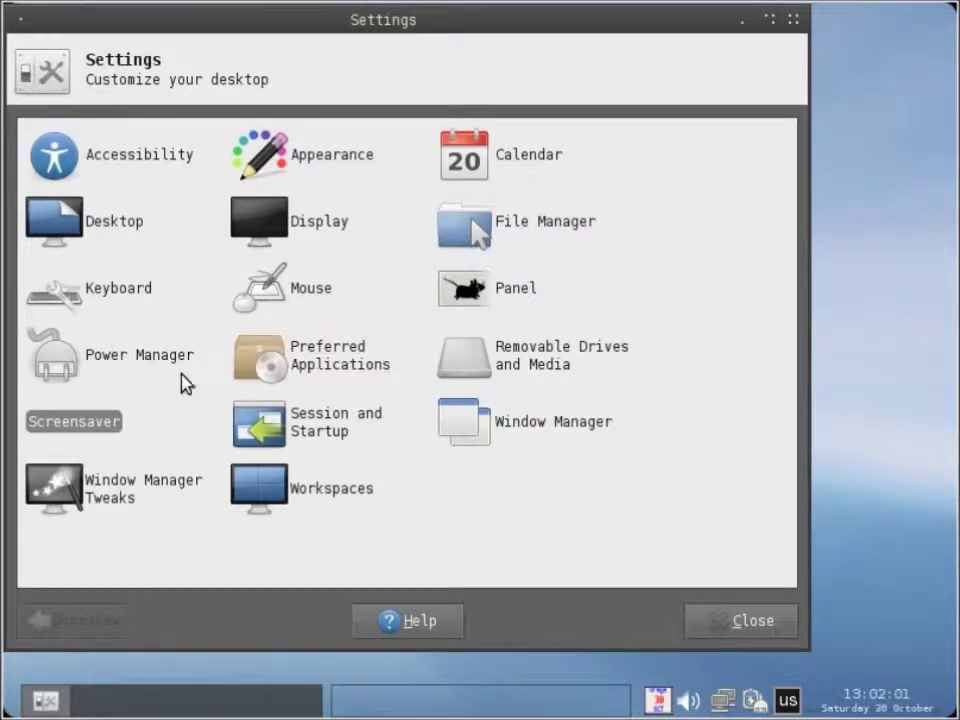
Review the Window Manager Tweaks from cycling and focus through placement and compositor, then return to the overview
{"action": "left_click", "coordinate": [124, 505]}
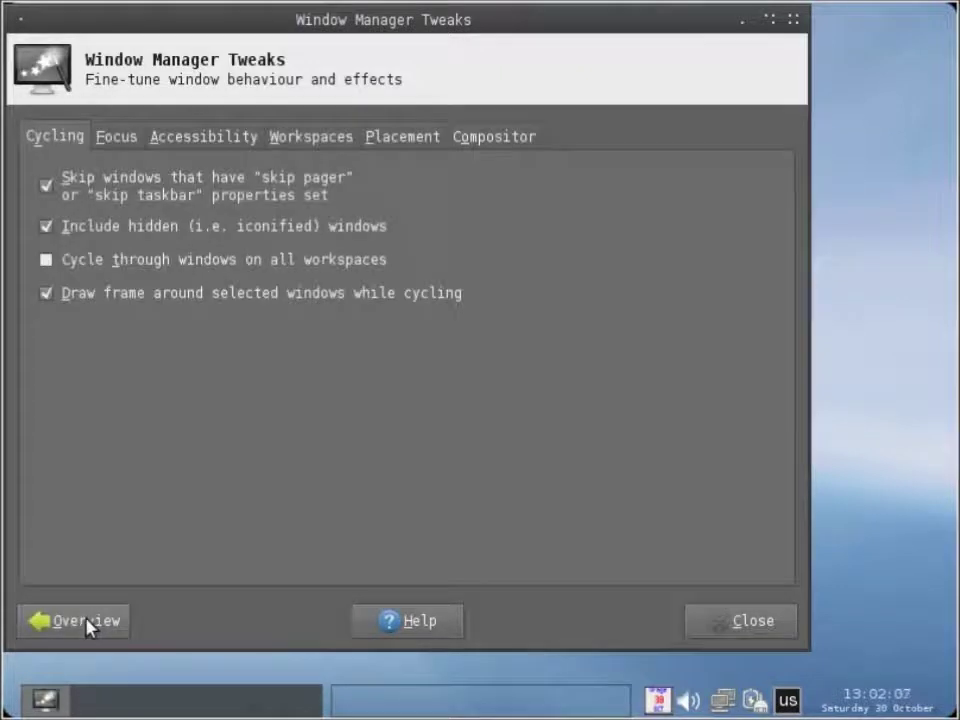
{"action": "left_click", "coordinate": [118, 138]}
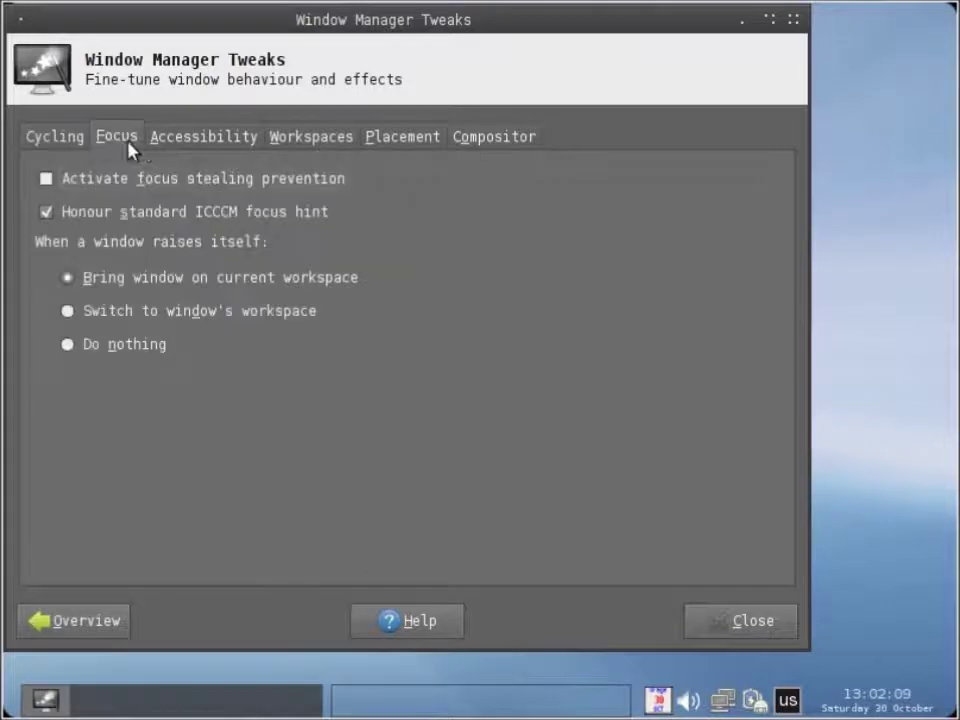
{"action": "left_click", "coordinate": [184, 146]}
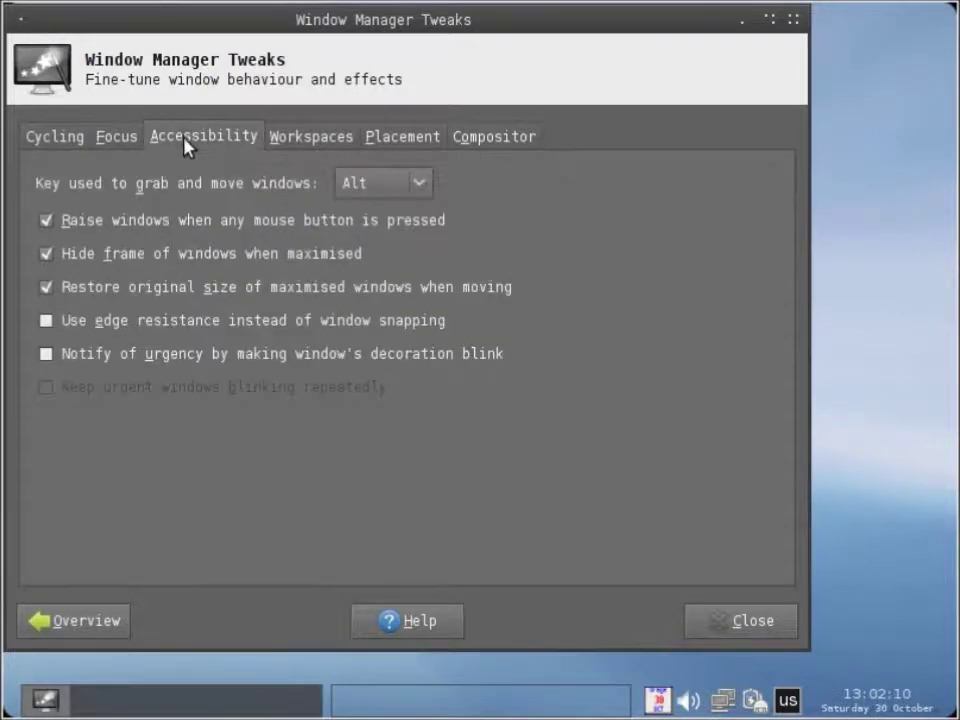
{"action": "left_click", "coordinate": [303, 141]}
{"action": "left_click", "coordinate": [390, 140]}
{"action": "left_click", "coordinate": [476, 143]}
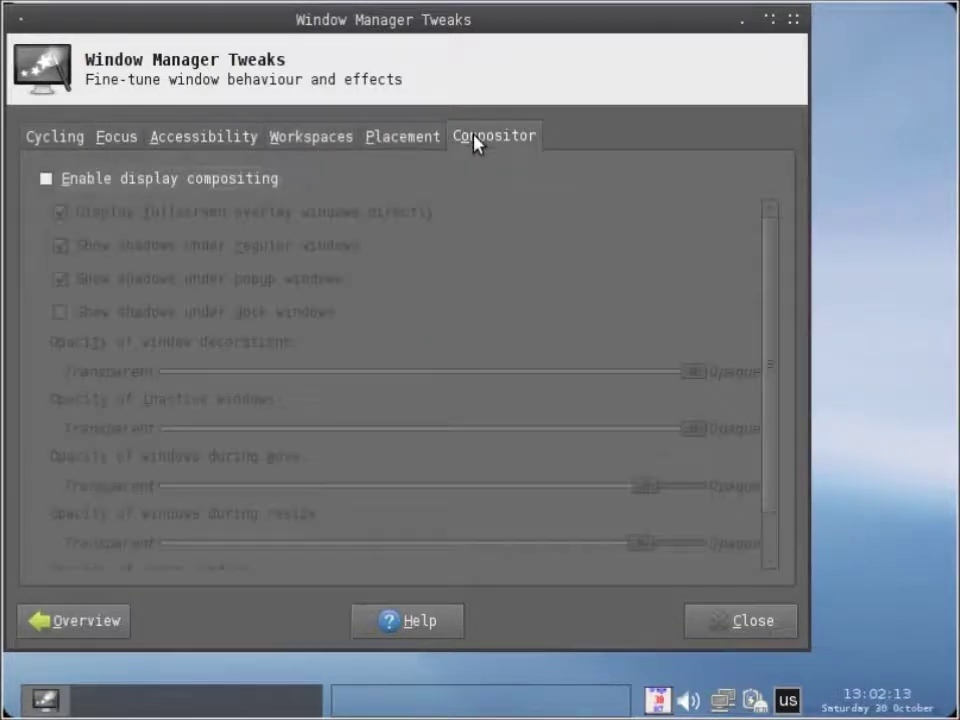
{"action": "left_click", "coordinate": [100, 618]}
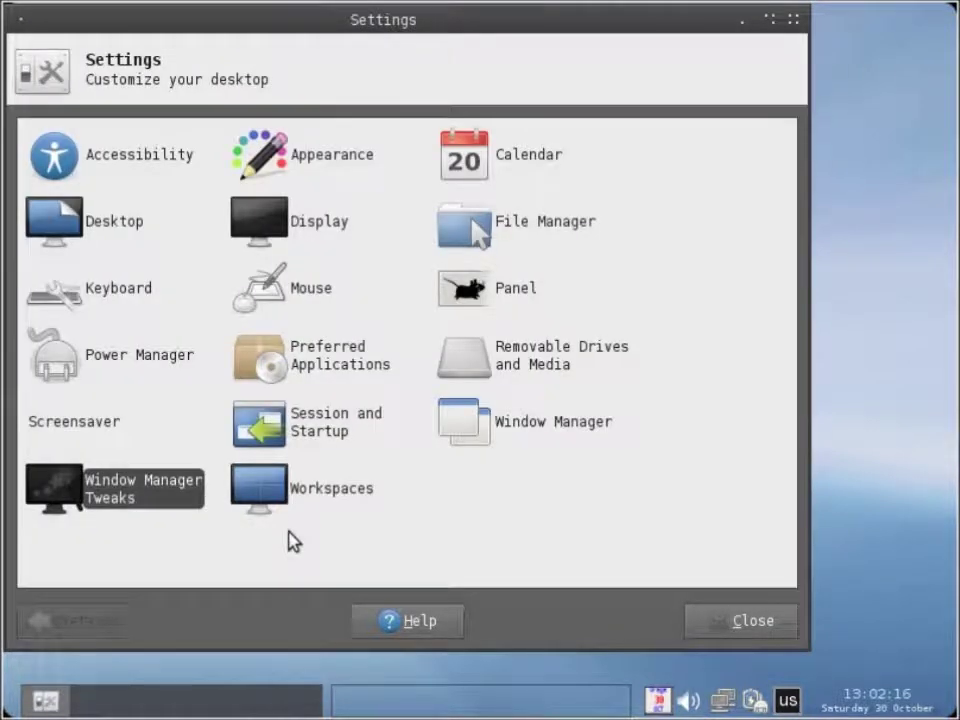
Set the number of workspaces to 1, check the workspace name list and return to the settings overview
{"action": "left_click", "coordinate": [300, 494]}
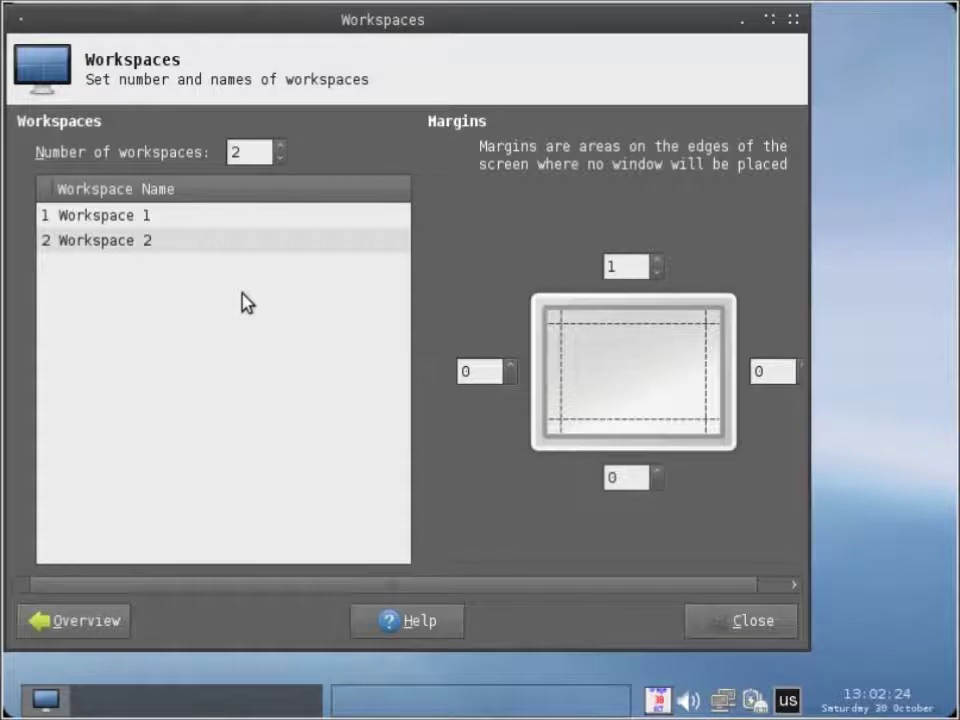
{"action": "left_click", "coordinate": [280, 158]}
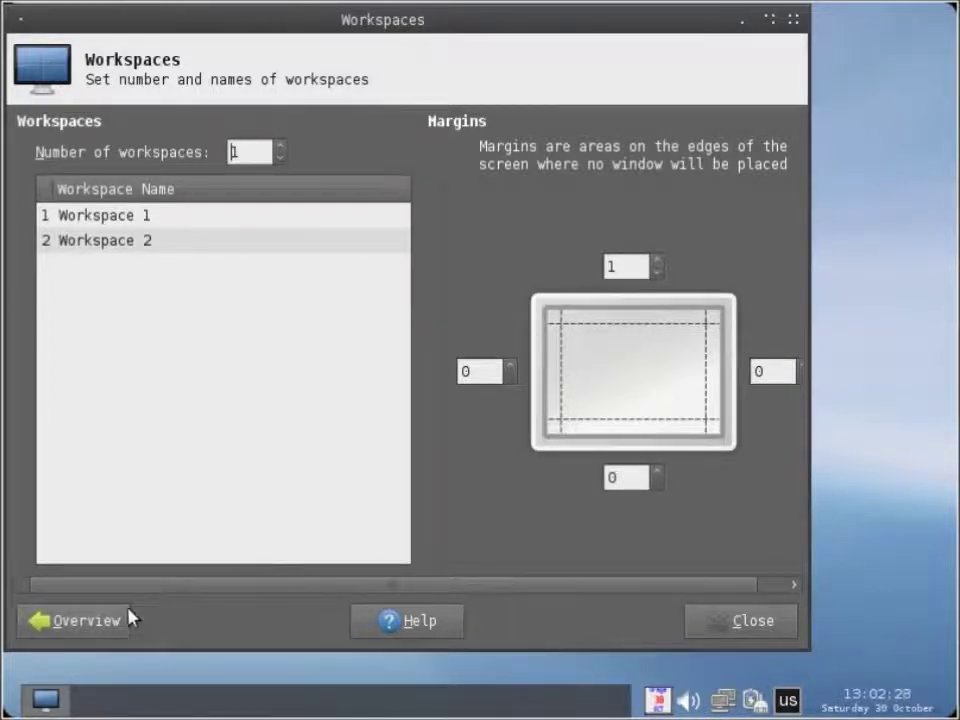
{"action": "left_click", "coordinate": [149, 218]}
{"action": "left_click", "coordinate": [147, 245]}
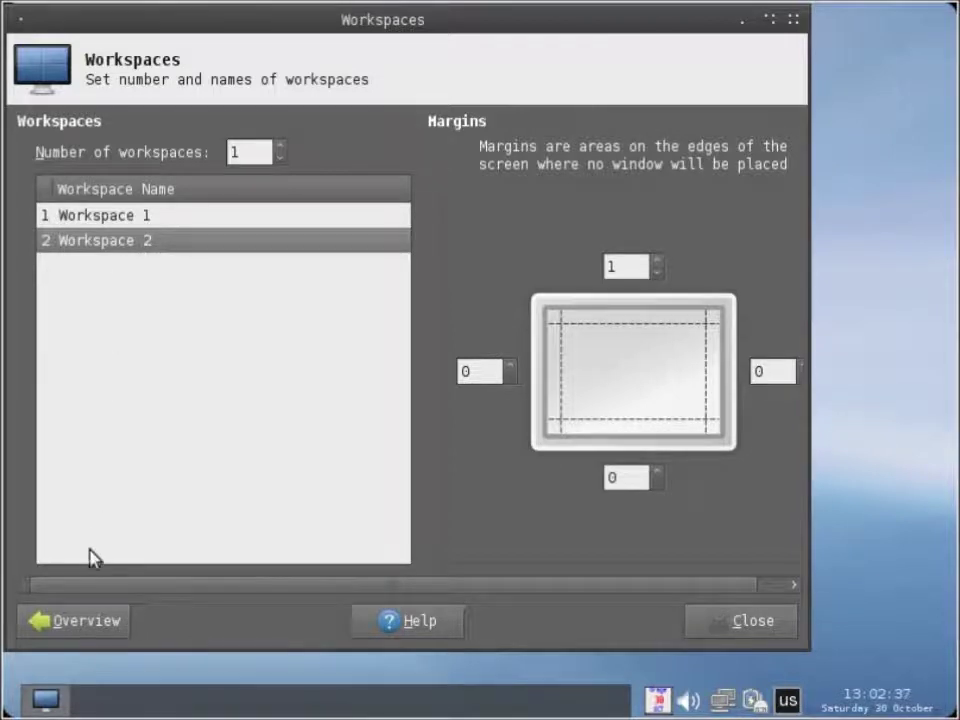
{"action": "left_click", "coordinate": [112, 638]}
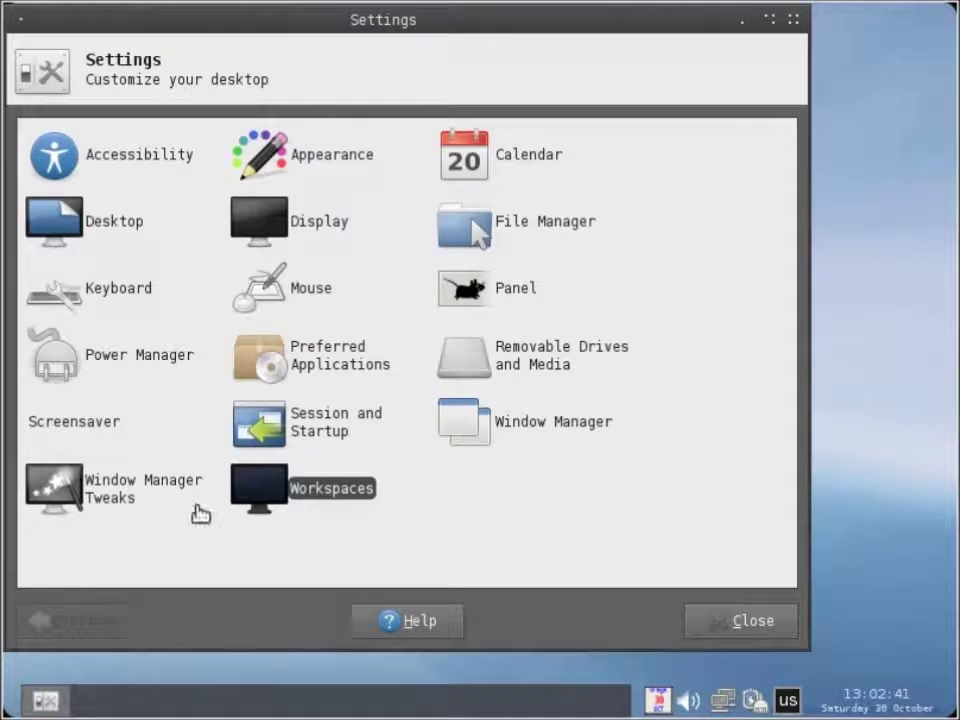
Preview the Balou, Mice and Simple splash screens in Session and Startup, then select Mice and test it
{"action": "left_click", "coordinate": [270, 443]}
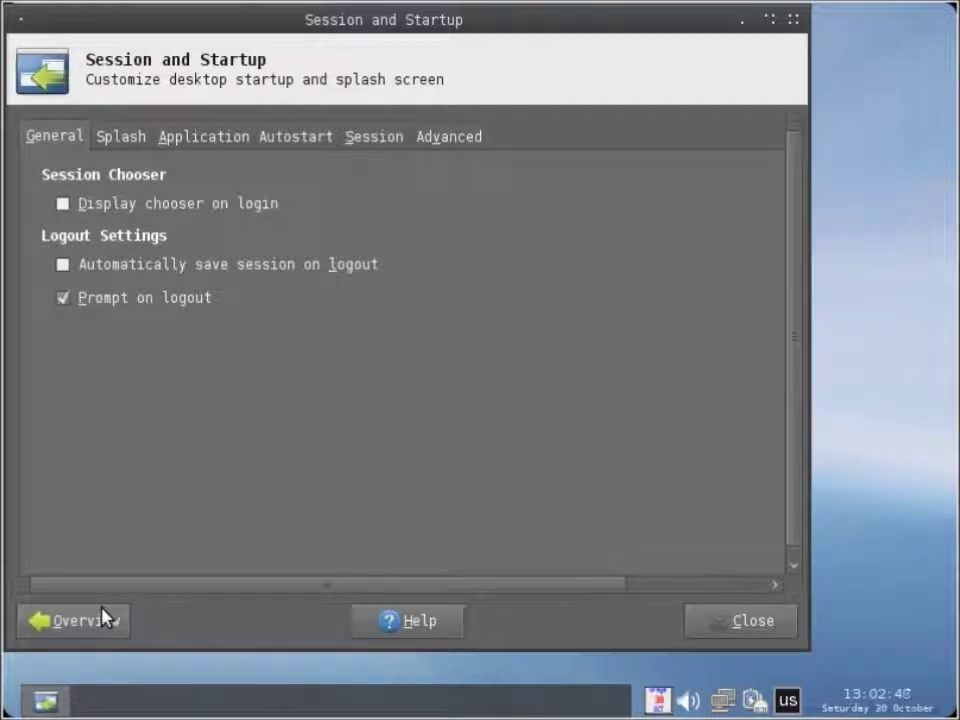
{"action": "left_click", "coordinate": [150, 134]}
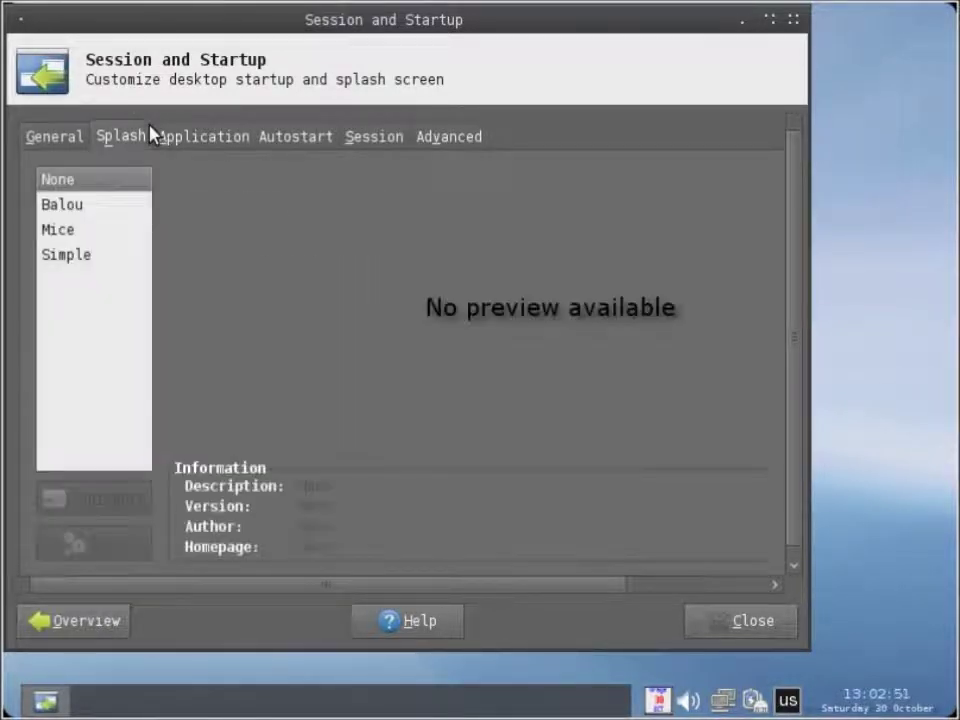
{"action": "left_click", "coordinate": [100, 207]}
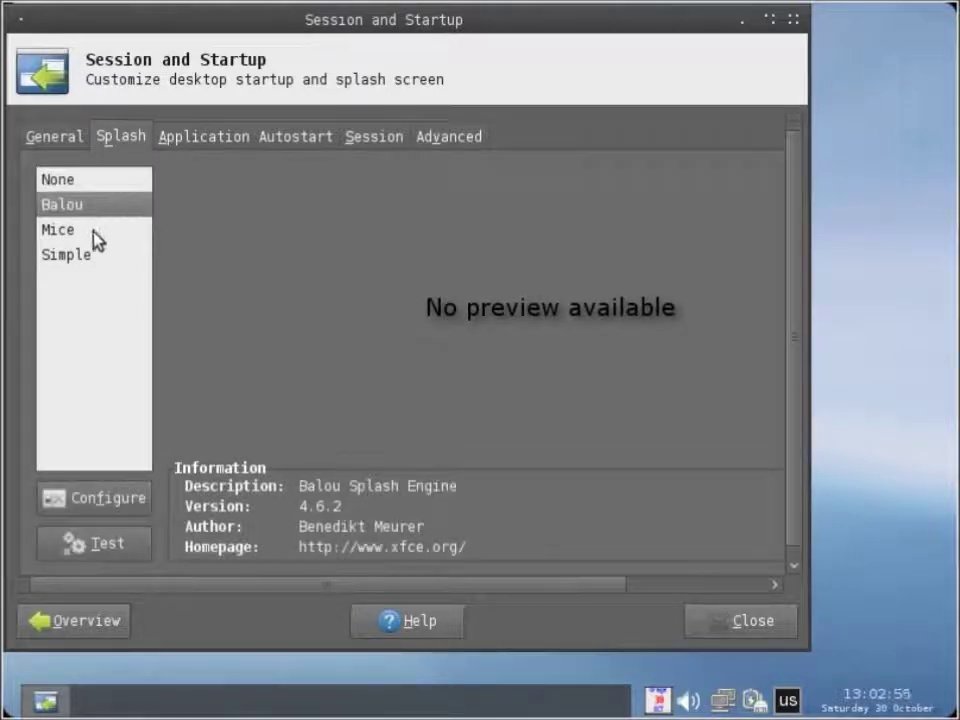
{"action": "left_click", "coordinate": [96, 236]}
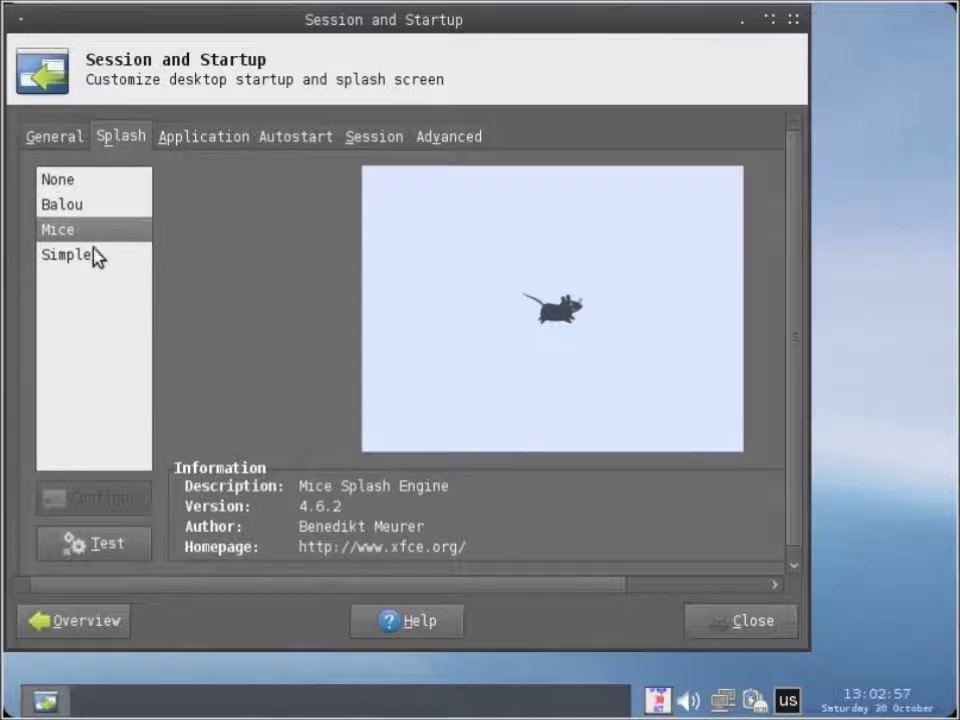
{"action": "left_click", "coordinate": [96, 262]}
{"action": "left_click", "coordinate": [99, 232]}
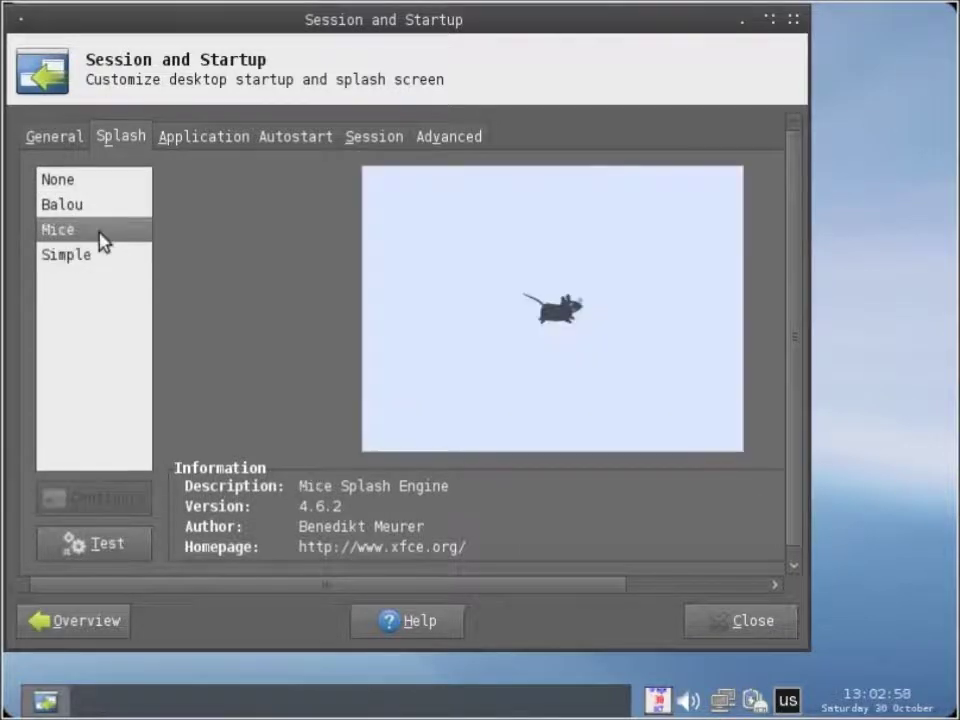
{"action": "left_click", "coordinate": [126, 550]}
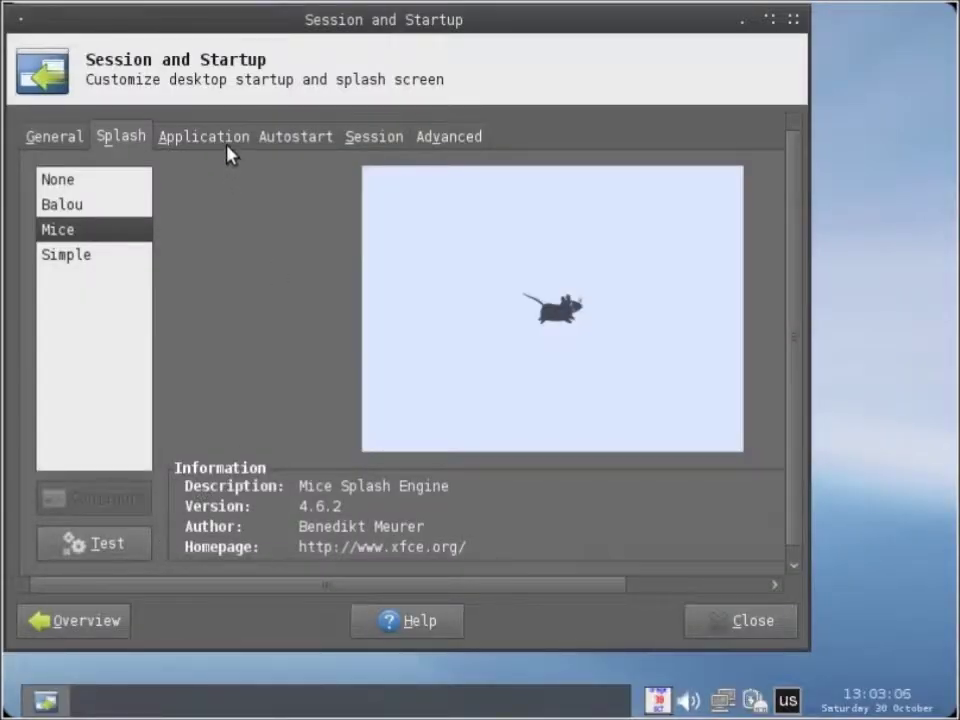
Look over the application autostart, session and advanced options of Session and Startup, then return to the settings overview
{"action": "left_click", "coordinate": [229, 146]}
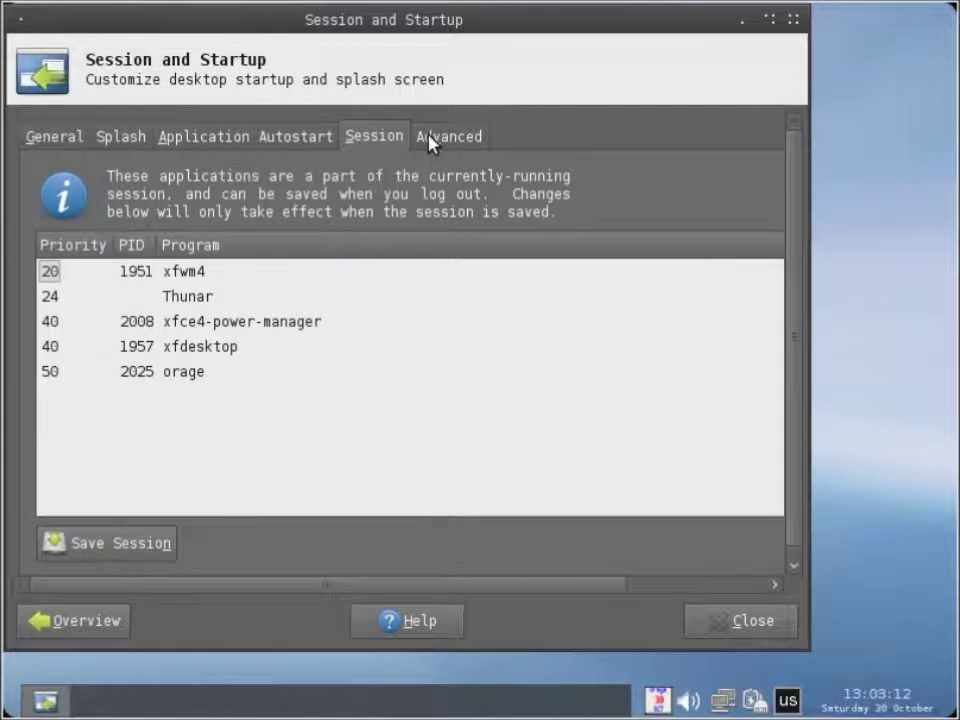
{"action": "left_click", "coordinate": [426, 140]}
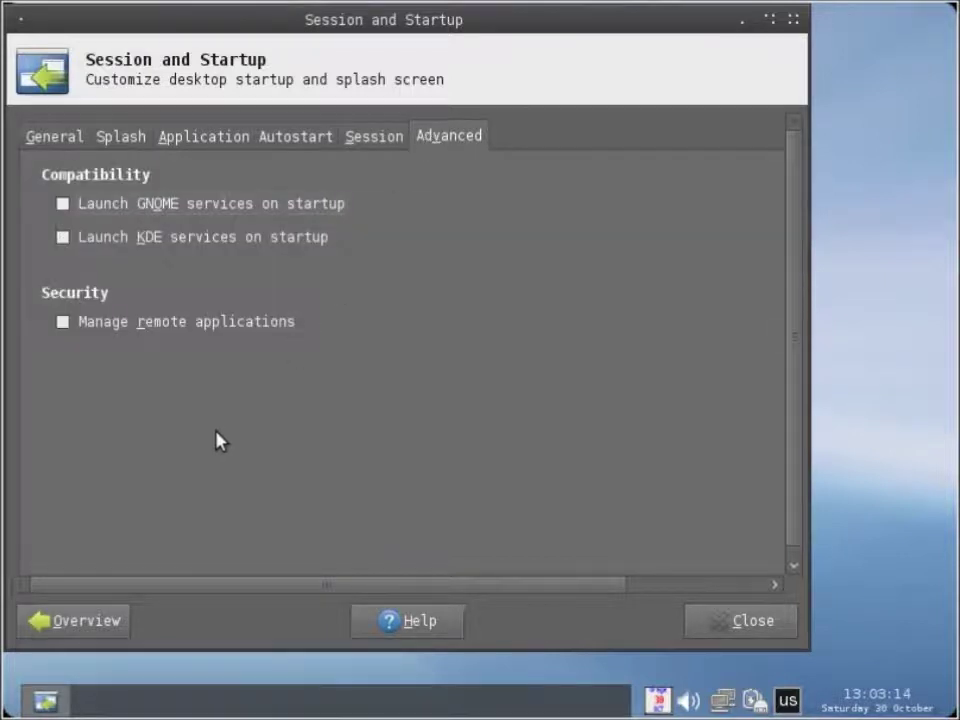
{"action": "left_click", "coordinate": [116, 618]}
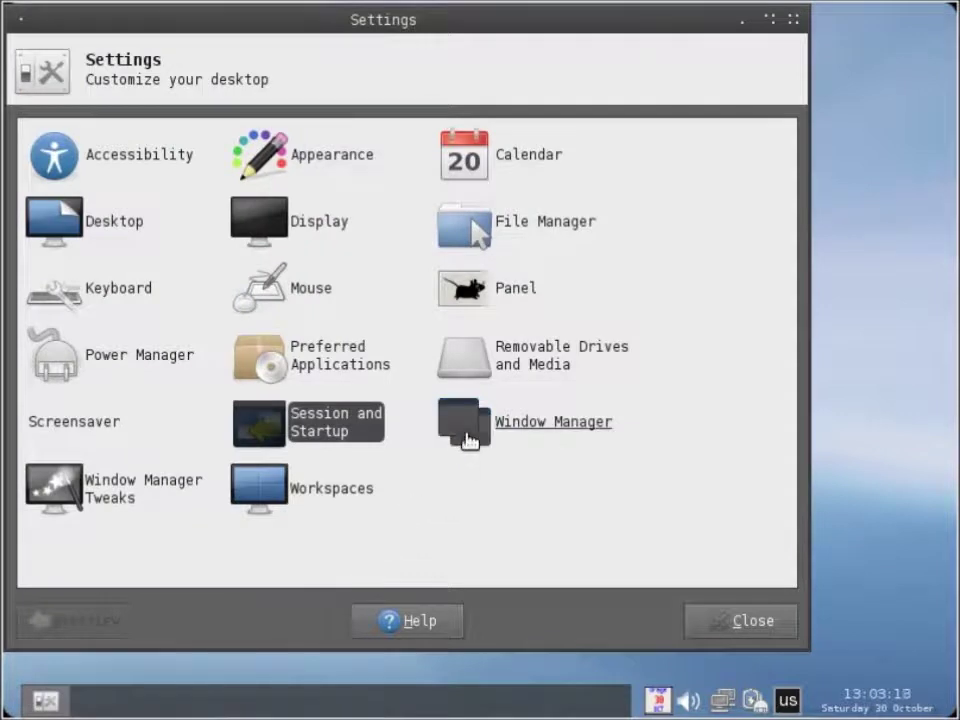
Review the Window Manager's style, keyboard shortcut, focus and advanced settings
{"action": "left_click", "coordinate": [467, 437]}
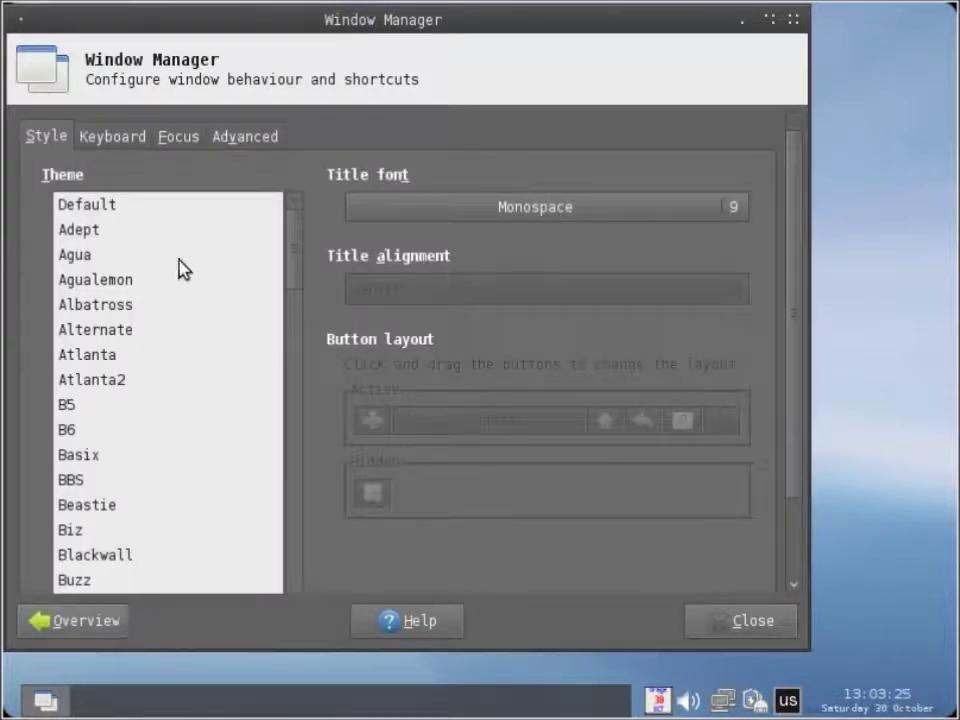
{"action": "left_click", "coordinate": [137, 150]}
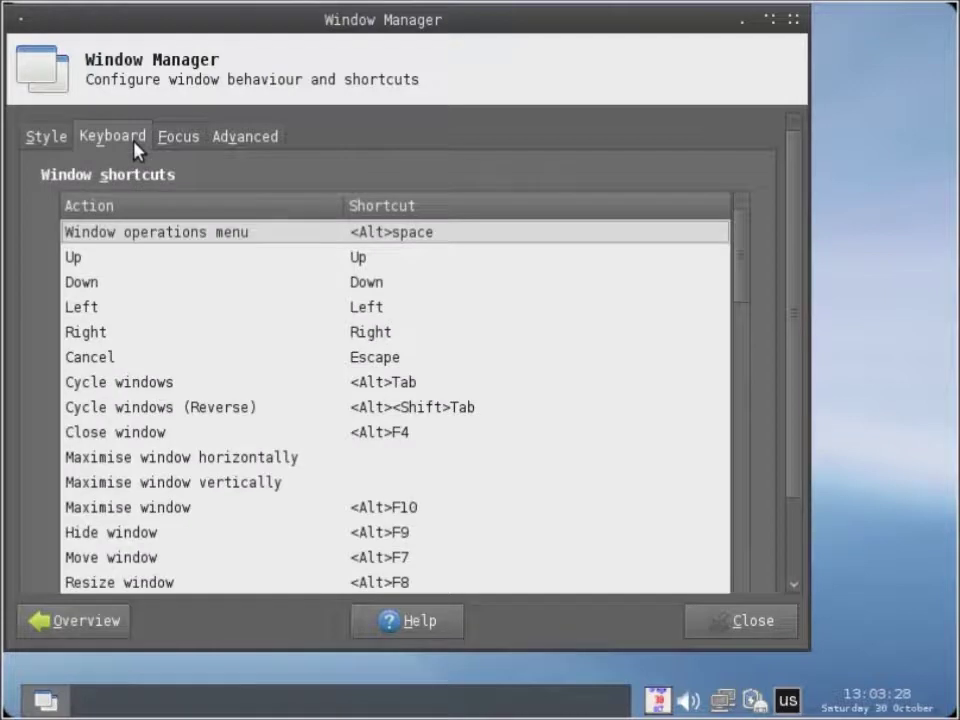
{"action": "left_click", "coordinate": [191, 144]}
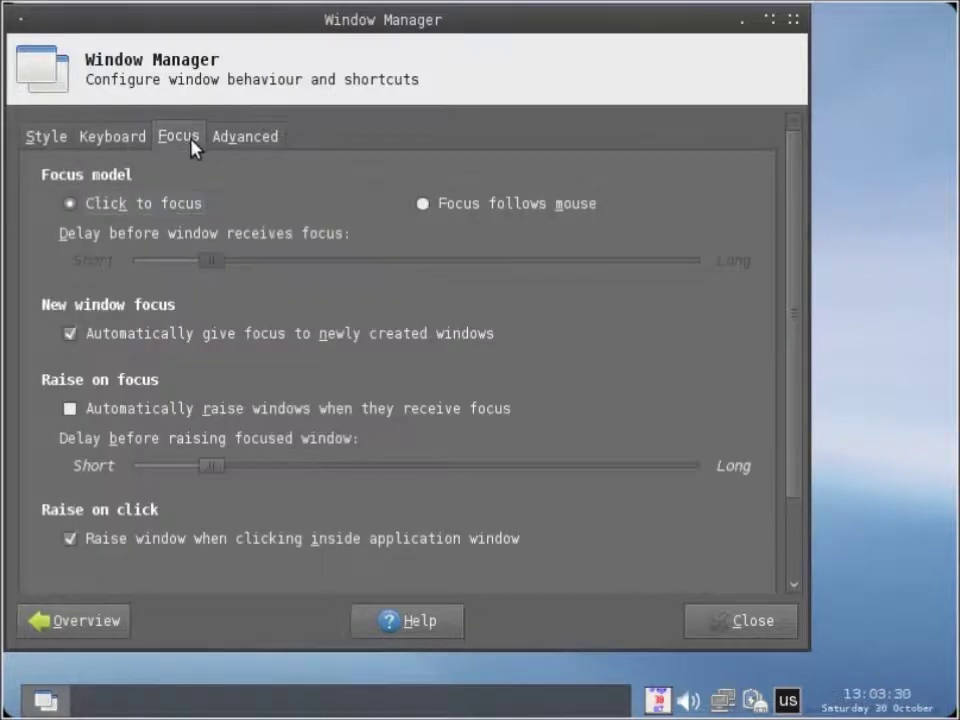
{"action": "left_click", "coordinate": [245, 142]}
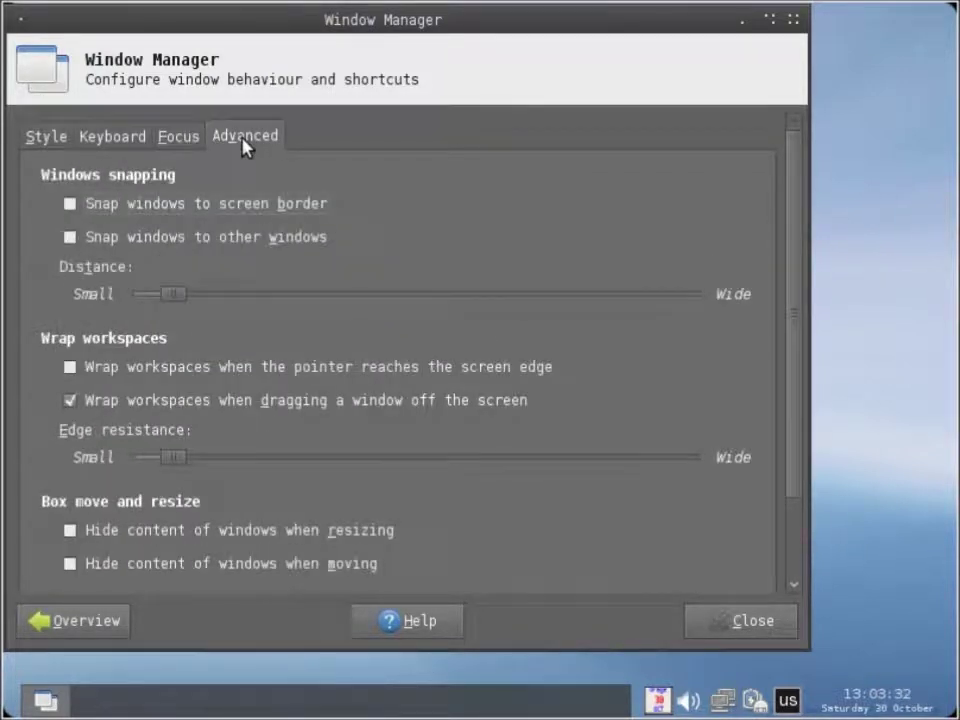
Browse the Window Manager's style themes and try Shiki-Statler, Tyrex and TUX
{"action": "left_click", "coordinate": [62, 149]}
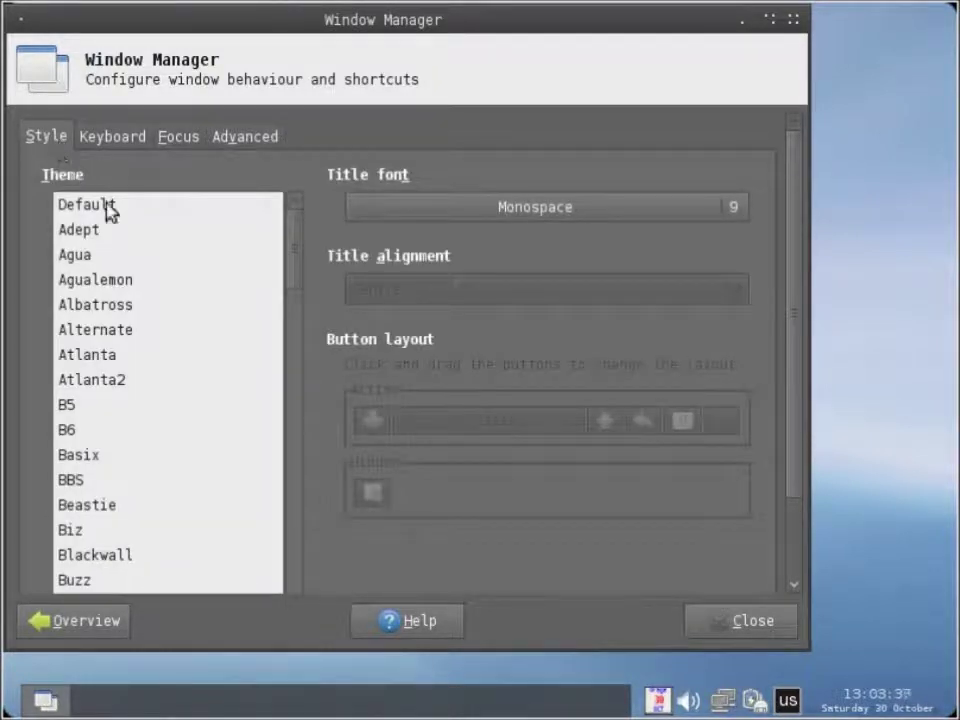
{"action": "scroll", "coordinate": [190, 398], "scroll_direction": "down", "scroll_amount": 14}
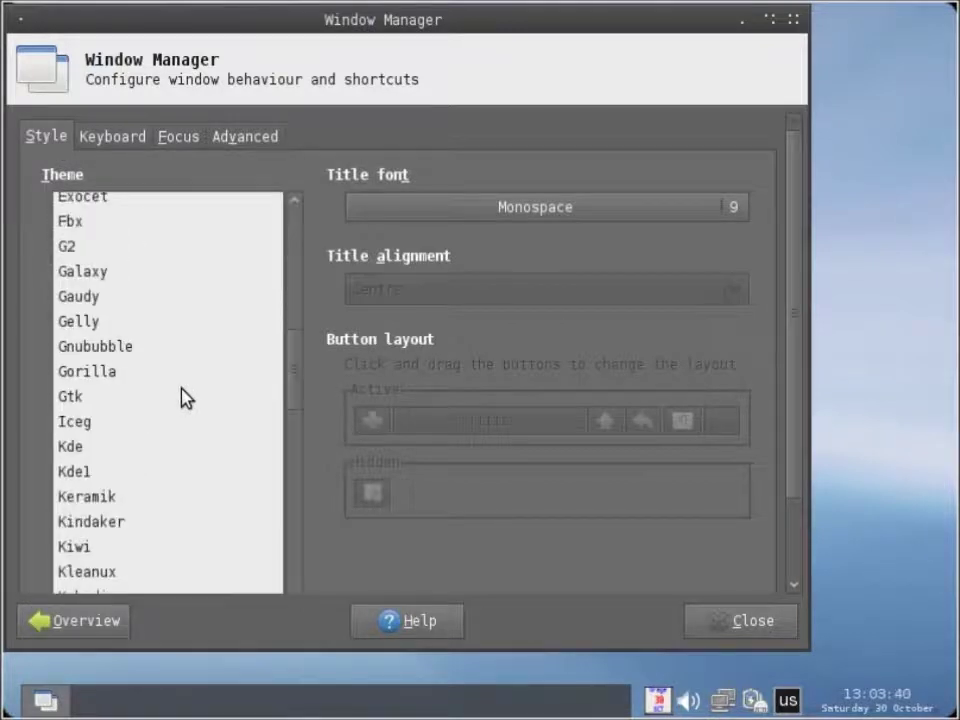
{"action": "scroll", "coordinate": [178, 402], "scroll_direction": "down", "scroll_amount": 9}
{"action": "left_click", "coordinate": [178, 402]}
{"action": "scroll", "coordinate": [160, 460], "scroll_direction": "down", "scroll_amount": 2}
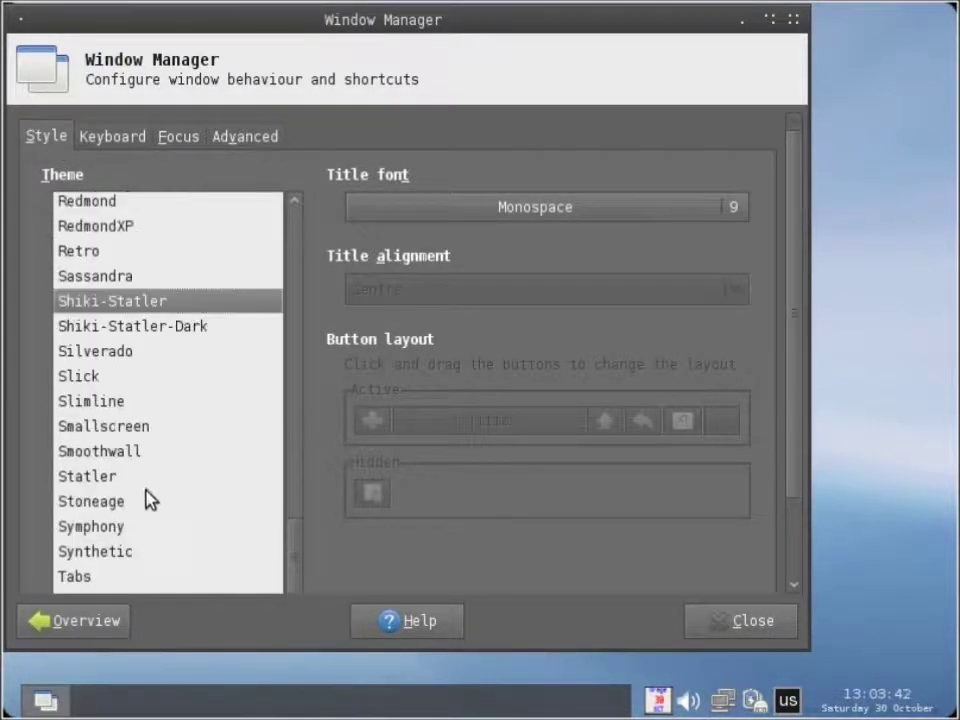
{"action": "scroll", "coordinate": [140, 555], "scroll_direction": "down", "scroll_amount": 5}
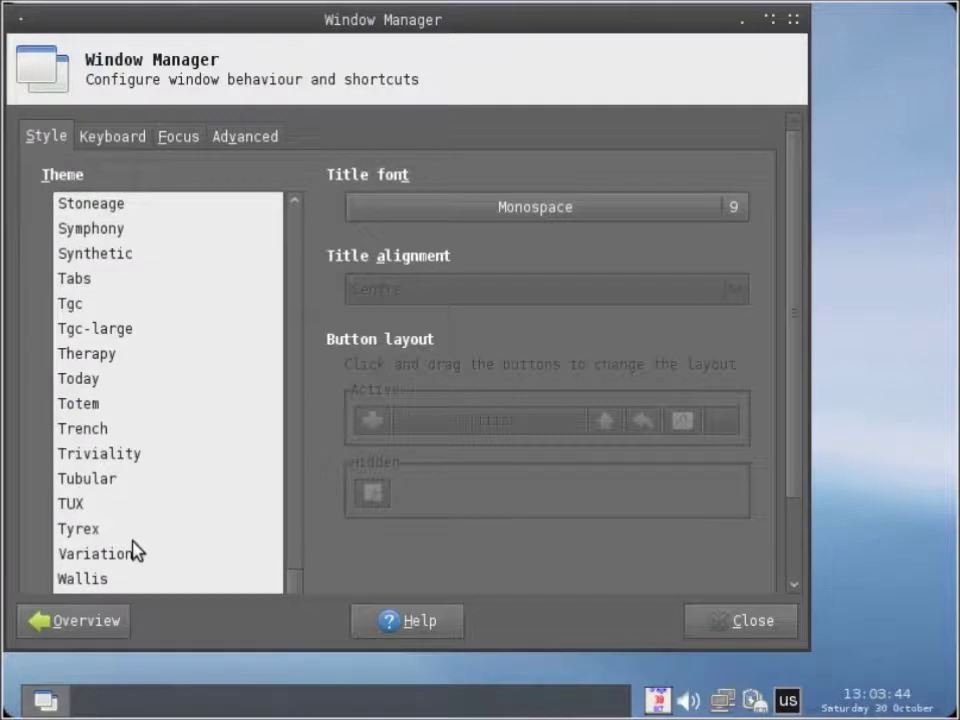
{"action": "left_click", "coordinate": [134, 540]}
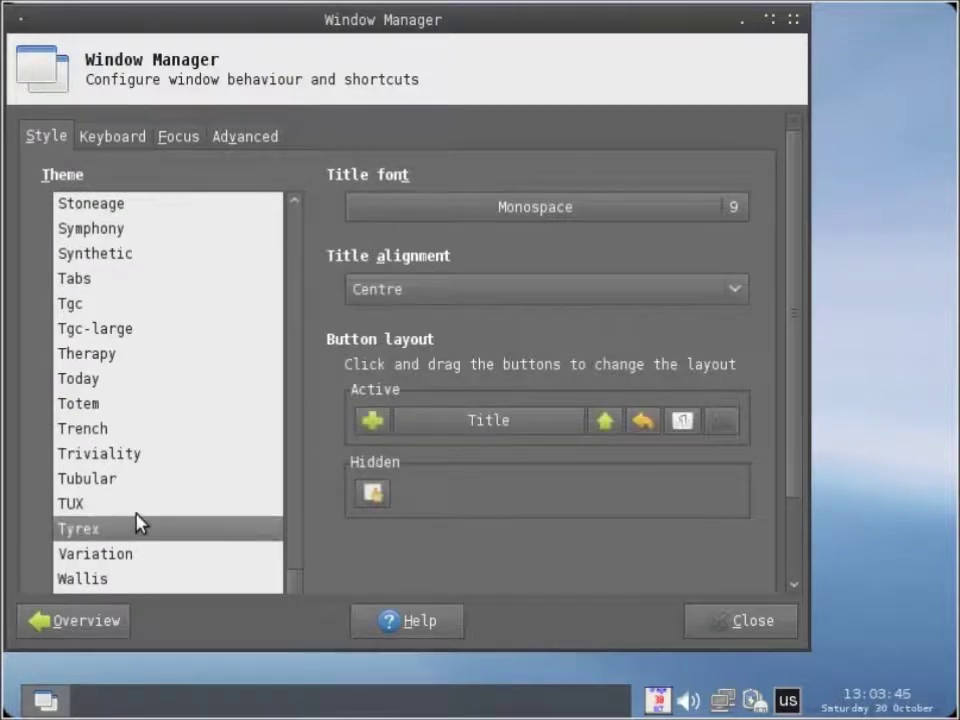
{"action": "left_click", "coordinate": [137, 505]}
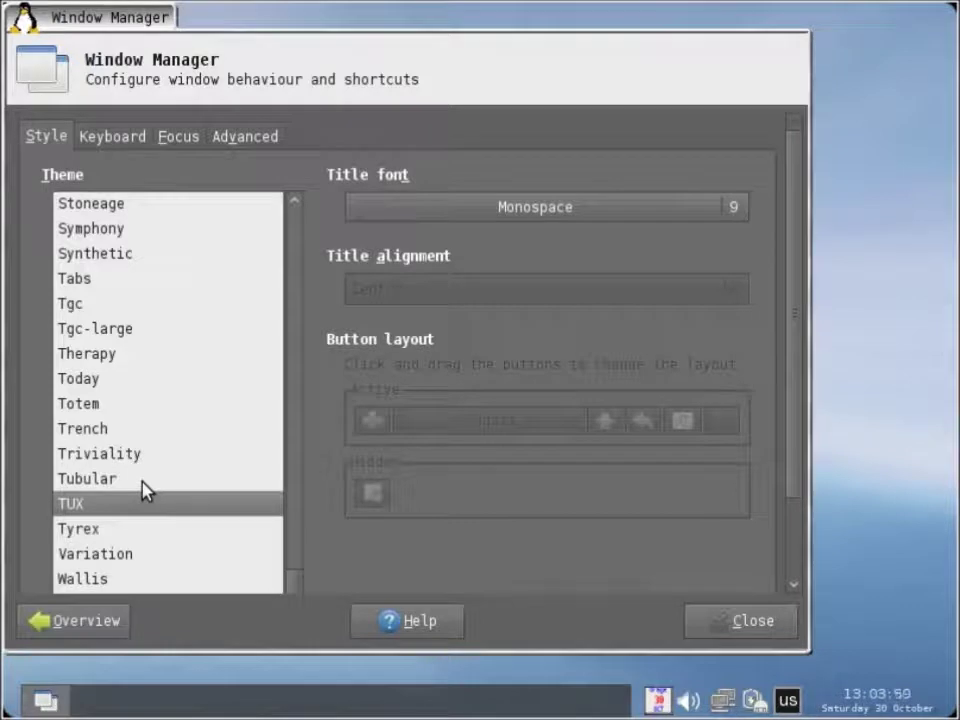
Try the Tubular, Trench and Today window themes
{"action": "left_click", "coordinate": [143, 481]}
{"action": "left_click", "coordinate": [155, 440]}
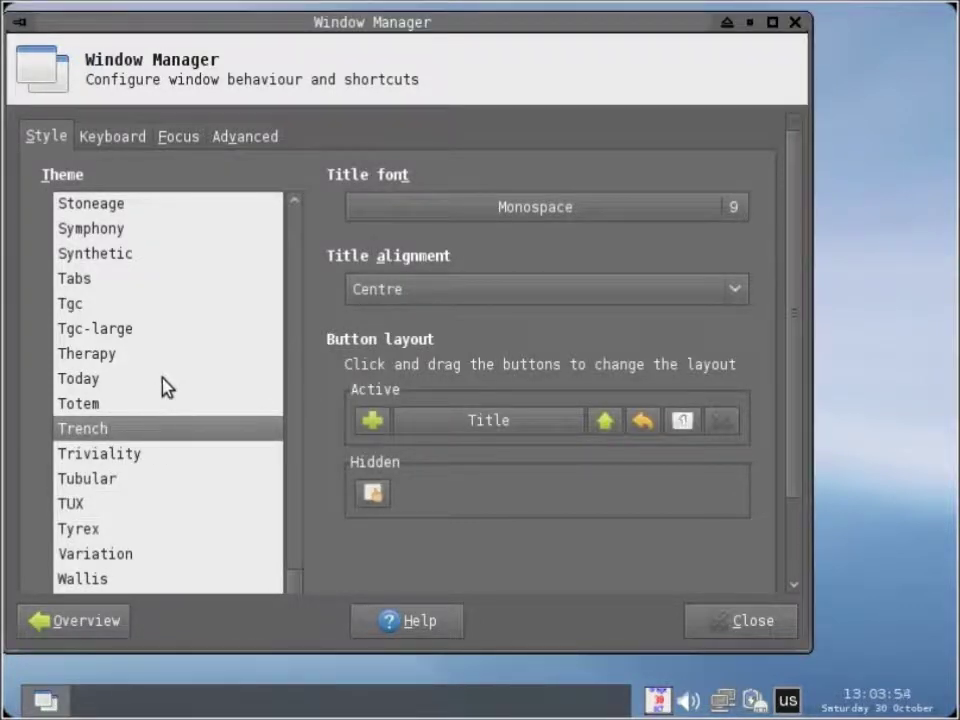
{"action": "key", "text": "Up"}
{"action": "key", "text": "Up"}
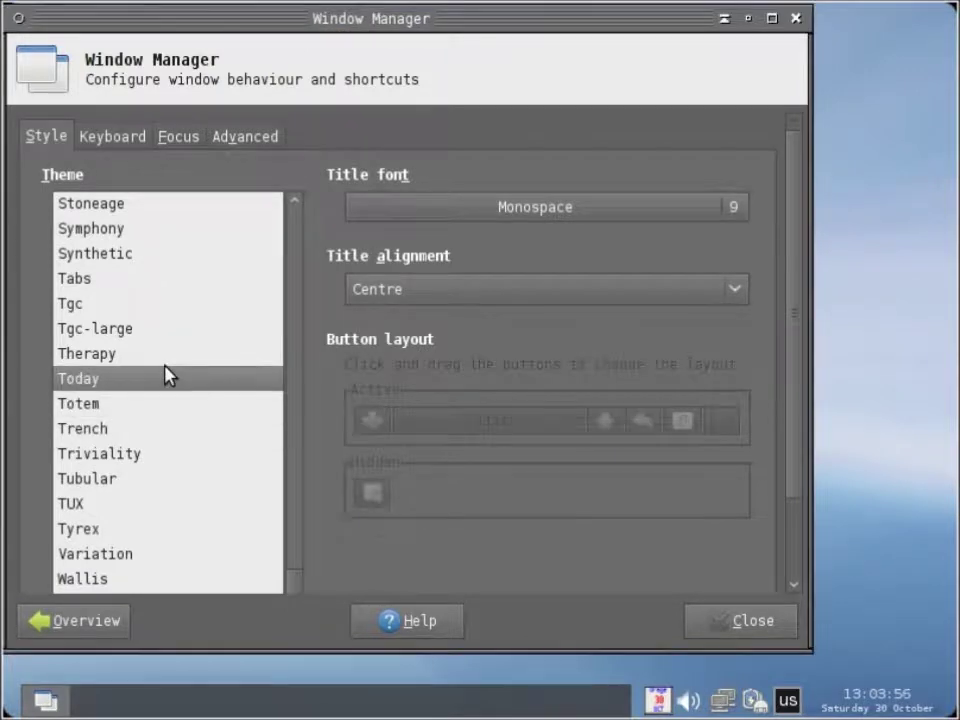
Try the Shiki-Statler-Dark, RedmondXP and Retro window themes
{"action": "scroll", "coordinate": [168, 376], "scroll_direction": "up", "scroll_amount": 1}
{"action": "scroll", "coordinate": [168, 376], "scroll_direction": "up", "scroll_amount": 1}
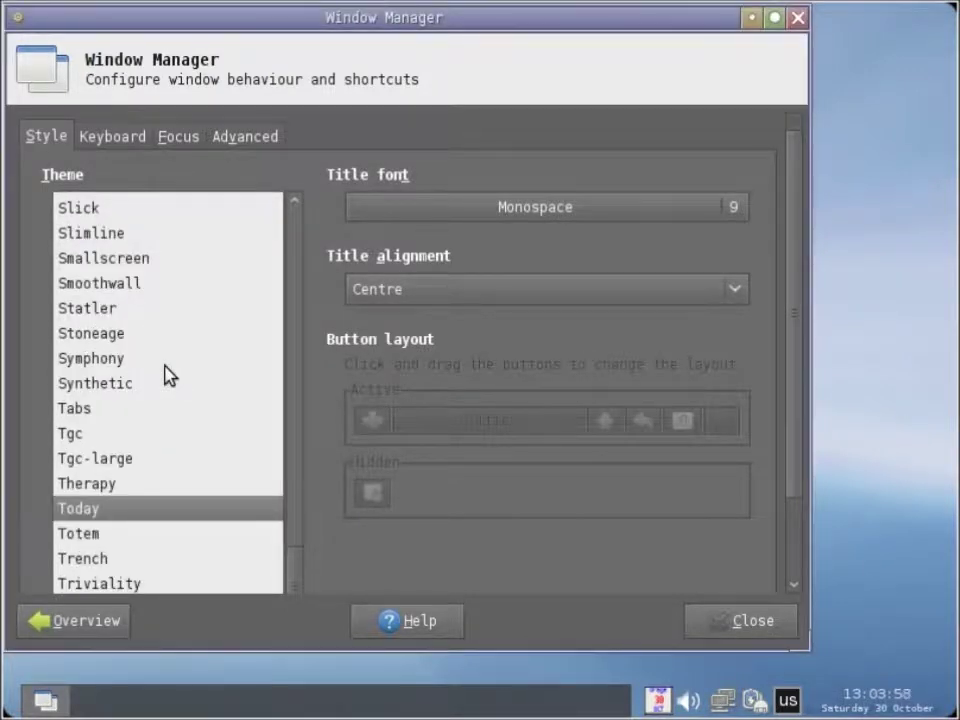
{"action": "scroll", "coordinate": [158, 368], "scroll_direction": "up", "scroll_amount": 3}
{"action": "left_click", "coordinate": [158, 358]}
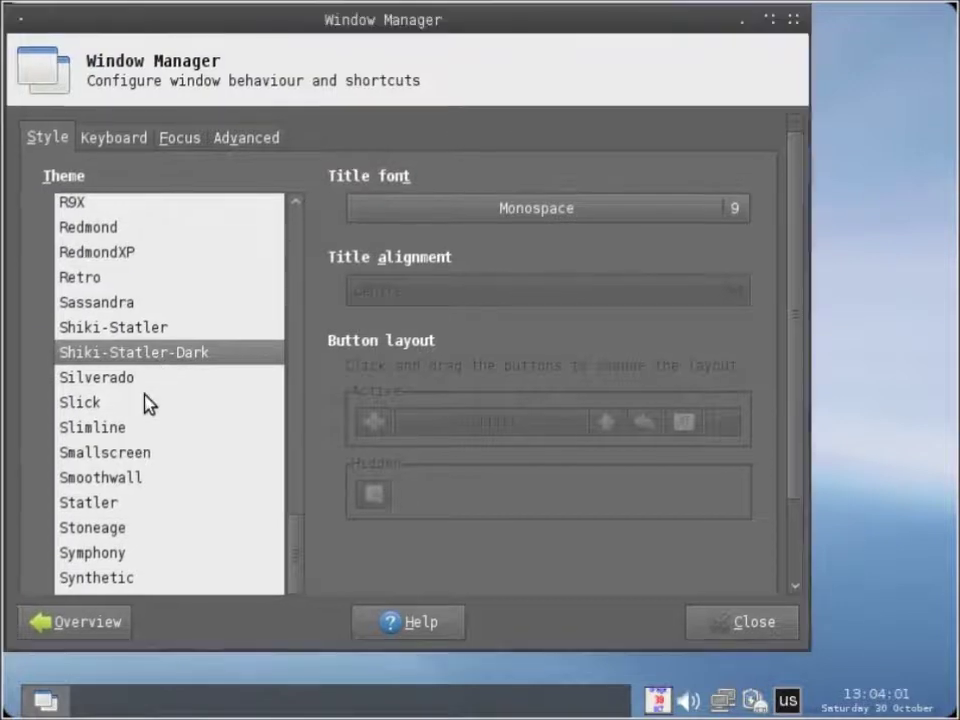
{"action": "key", "text": "Down"}
{"action": "key", "text": "Down"}
{"action": "left_click", "coordinate": [160, 261]}
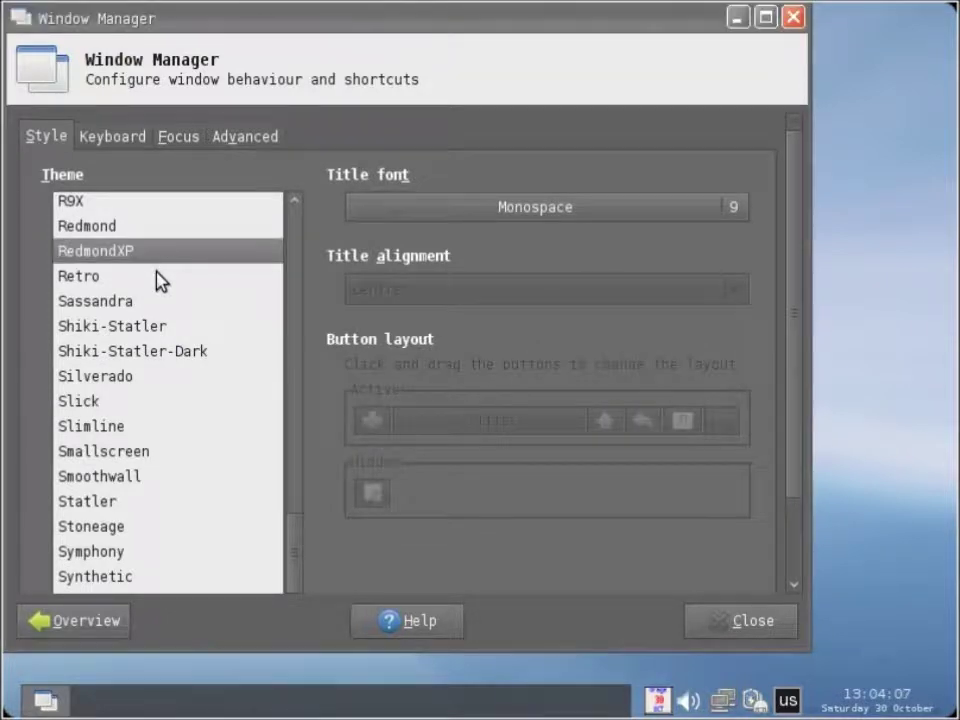
{"action": "left_click", "coordinate": [156, 275]}
Try the Quinx, Quiet-purple, Platinum, Piranha and Next window themes
{"action": "scroll", "coordinate": [155, 279], "scroll_direction": "up", "scroll_amount": 2}
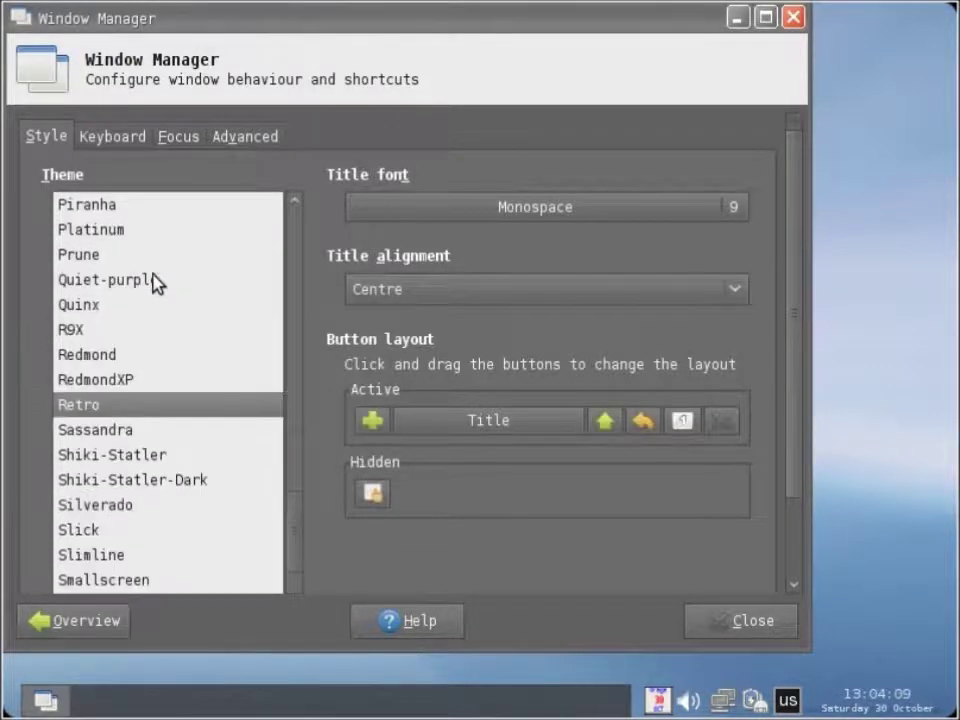
{"action": "left_click", "coordinate": [155, 305]}
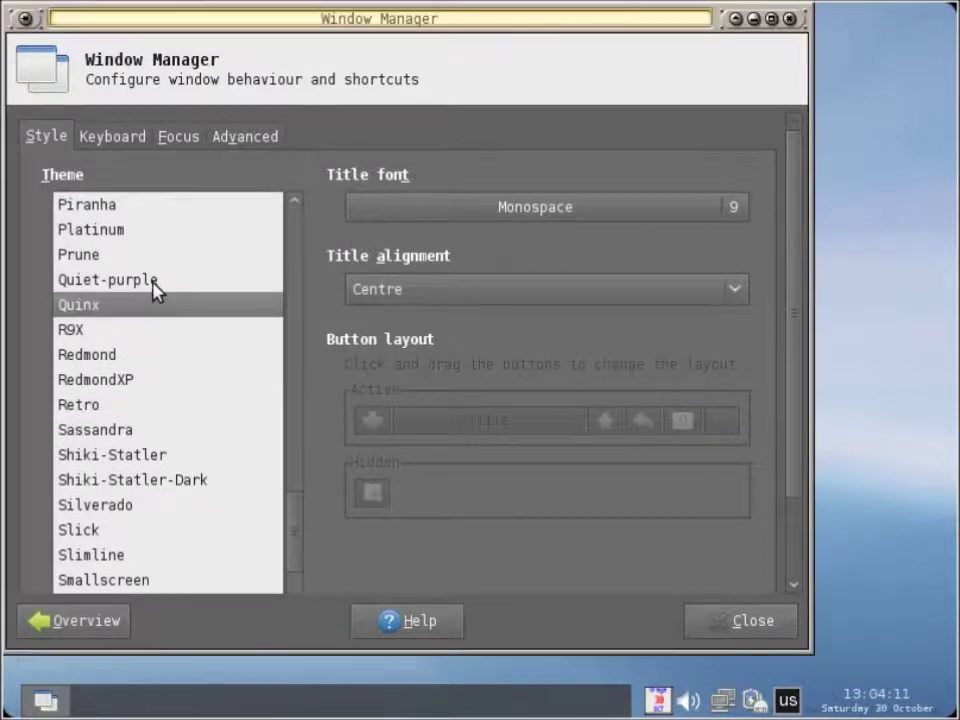
{"action": "left_click", "coordinate": [153, 238]}
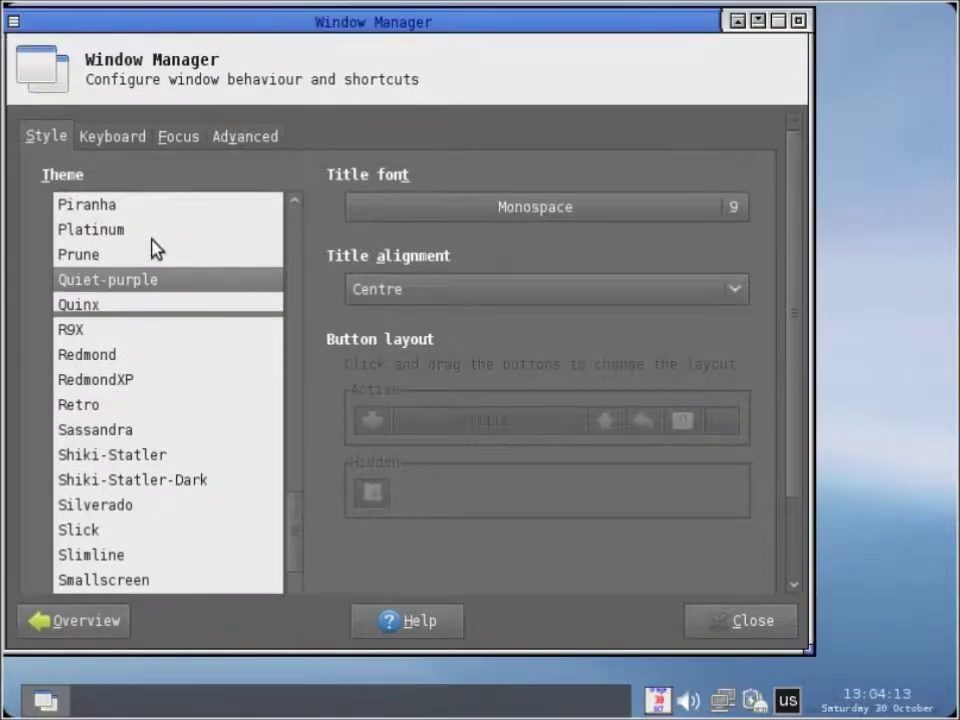
{"action": "scroll", "coordinate": [156, 249], "scroll_direction": "up", "scroll_amount": 2}
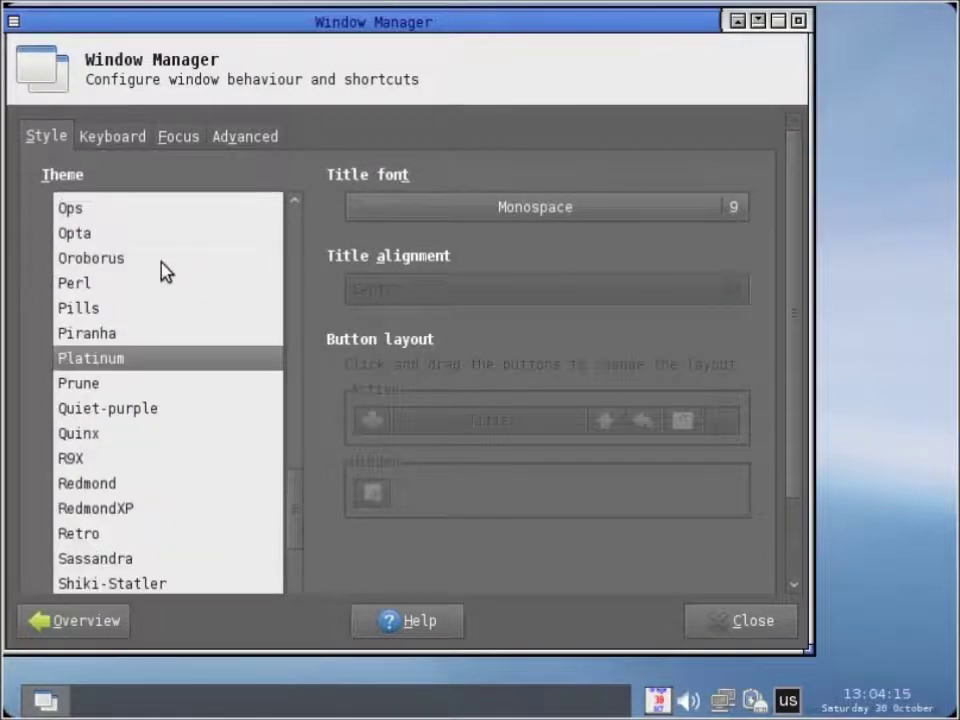
{"action": "left_click", "coordinate": [147, 338]}
{"action": "scroll", "coordinate": [147, 330], "scroll_direction": "up", "scroll_amount": 2}
{"action": "left_click", "coordinate": [147, 326]}
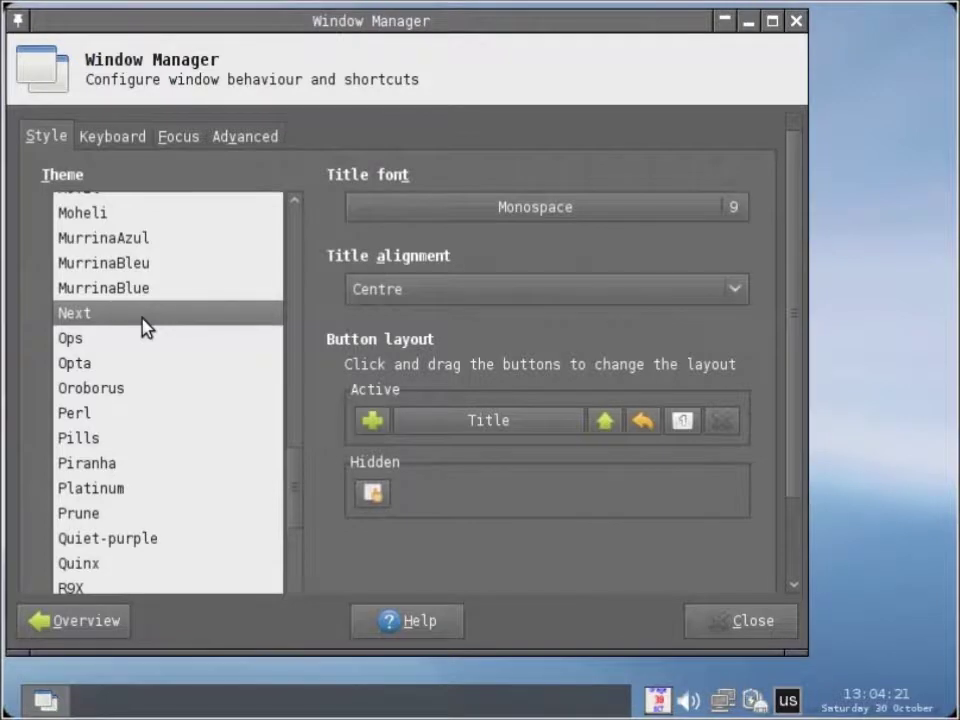
Preview the MurrinaBleu window theme, apply Mofit instead and move the Window Manager window away from the screen corner
{"action": "scroll", "coordinate": [143, 327], "scroll_direction": "up", "scroll_amount": 1}
{"action": "left_click", "coordinate": [143, 327]}
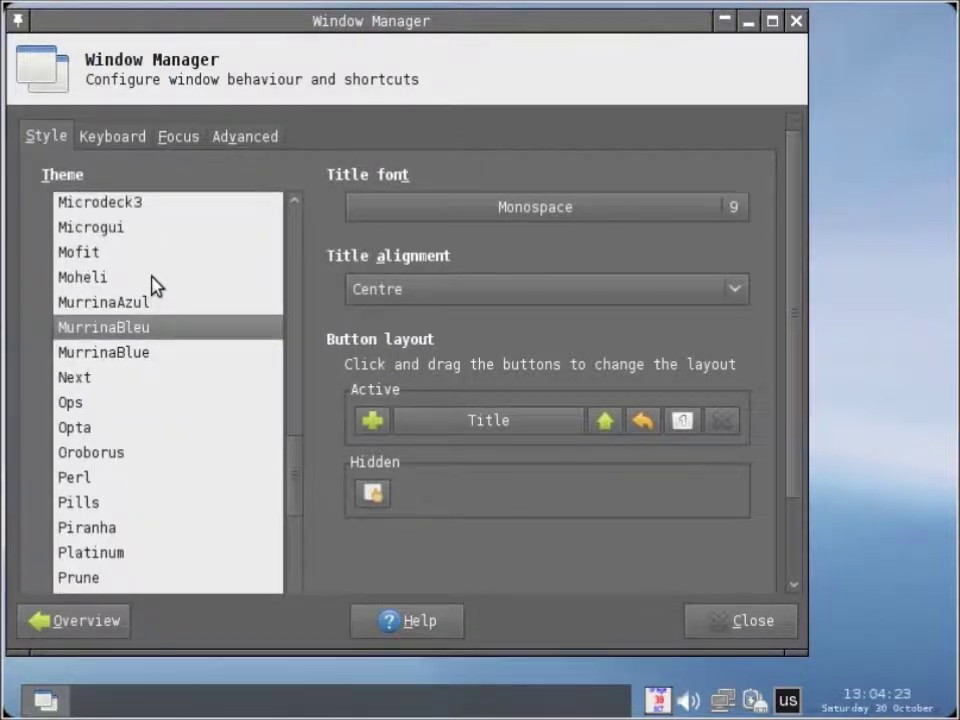
{"action": "left_click", "coordinate": [152, 262]}
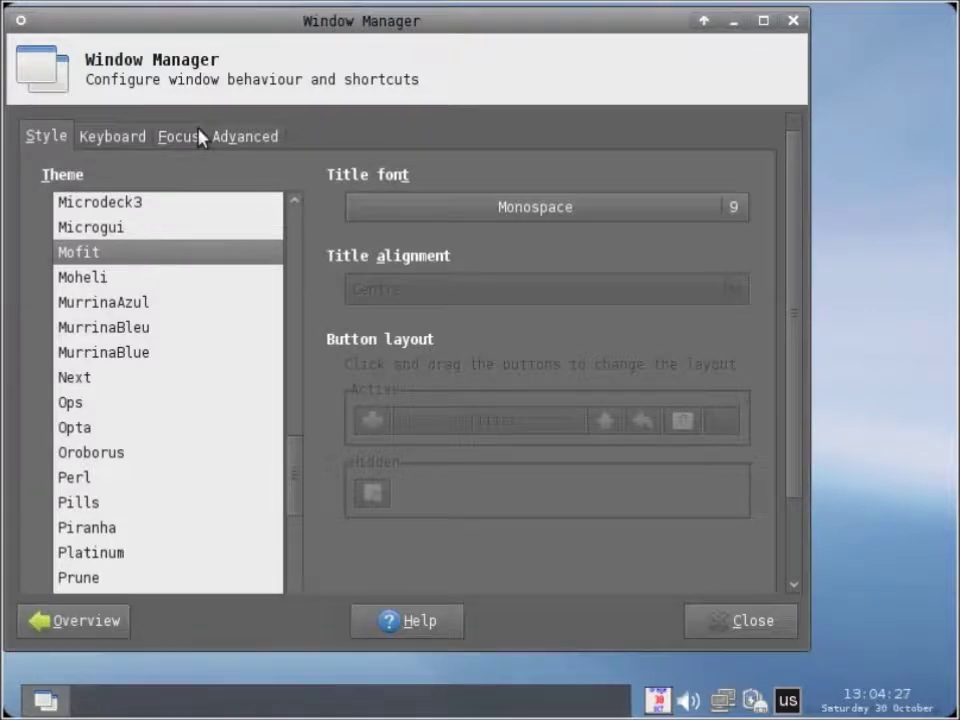
{"action": "left_click_drag", "start_coordinate": [190, 20], "coordinate": [242, 42]}
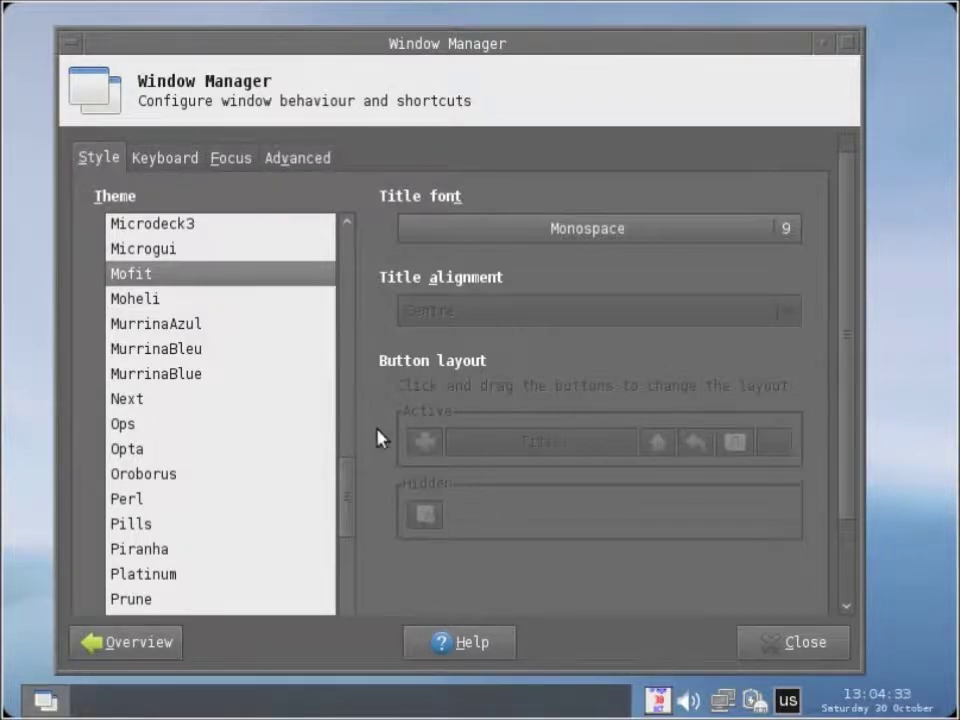
Check the Window Manager's advanced, focus and keyboard settings once more and return to the settings overview
{"action": "left_click", "coordinate": [299, 163]}
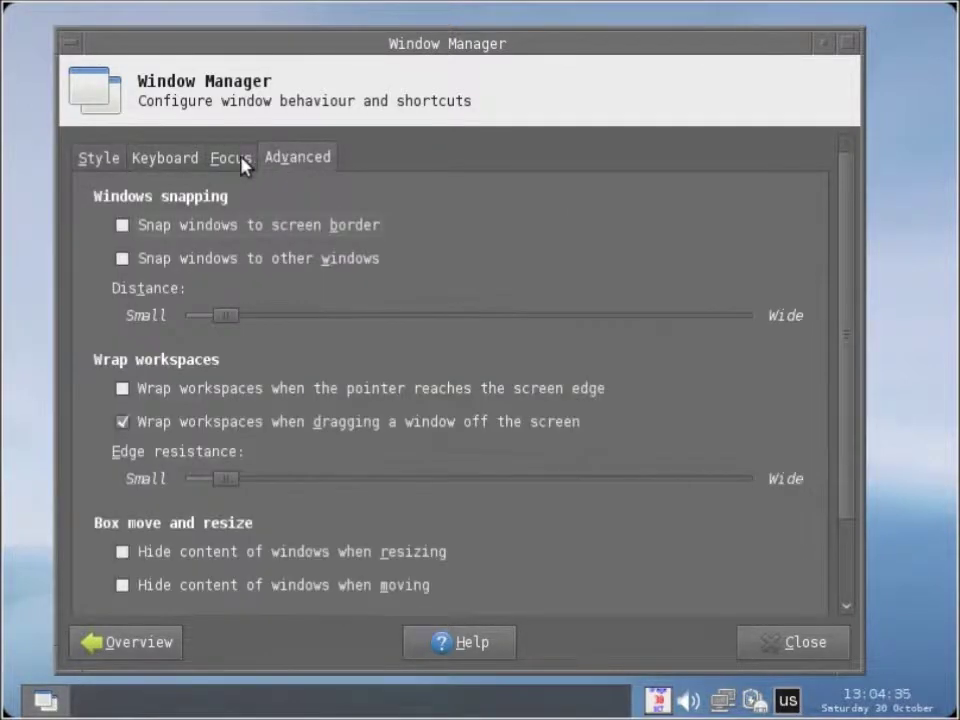
{"action": "left_click", "coordinate": [246, 165]}
{"action": "left_click", "coordinate": [172, 167]}
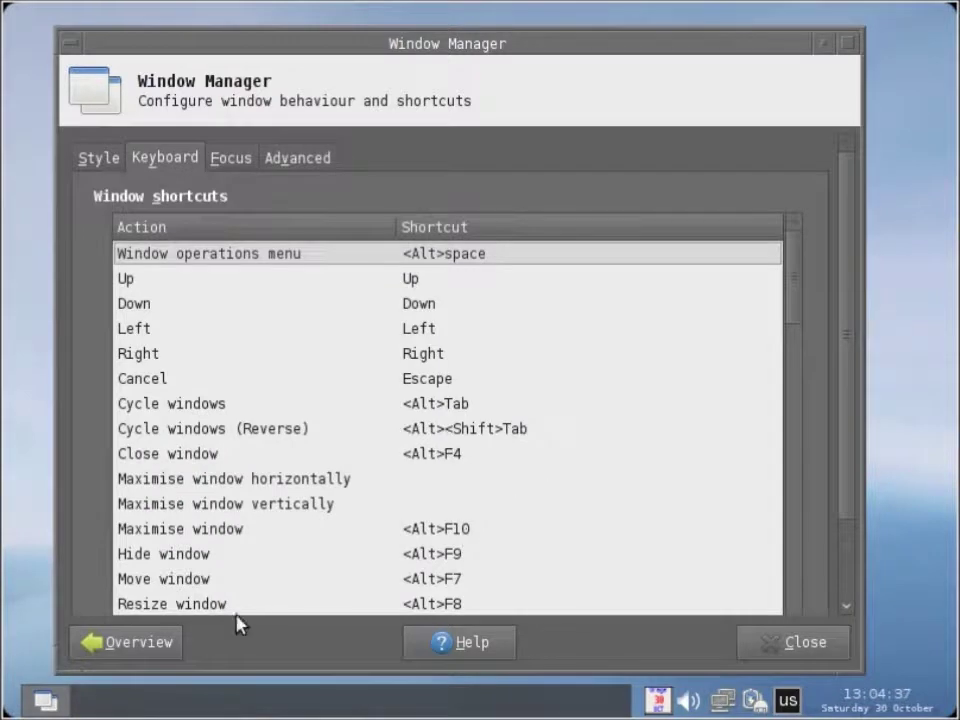
{"action": "left_click", "coordinate": [194, 642]}
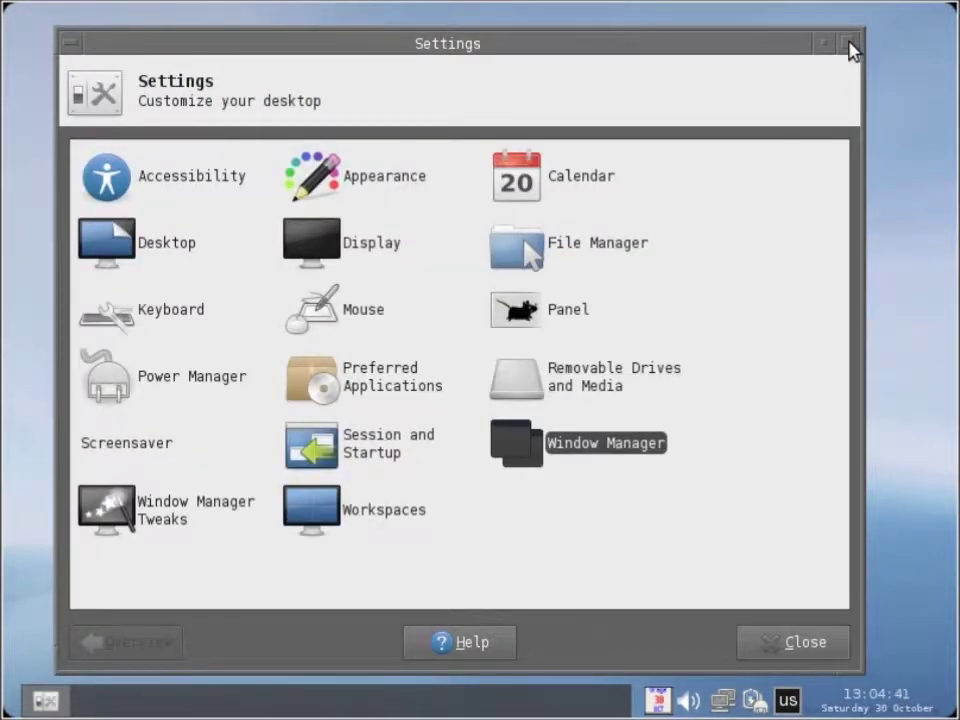
Maximise the Settings window, minimise and restore it, and close it using its window menu commands
{"action": "left_click", "coordinate": [847, 45]}
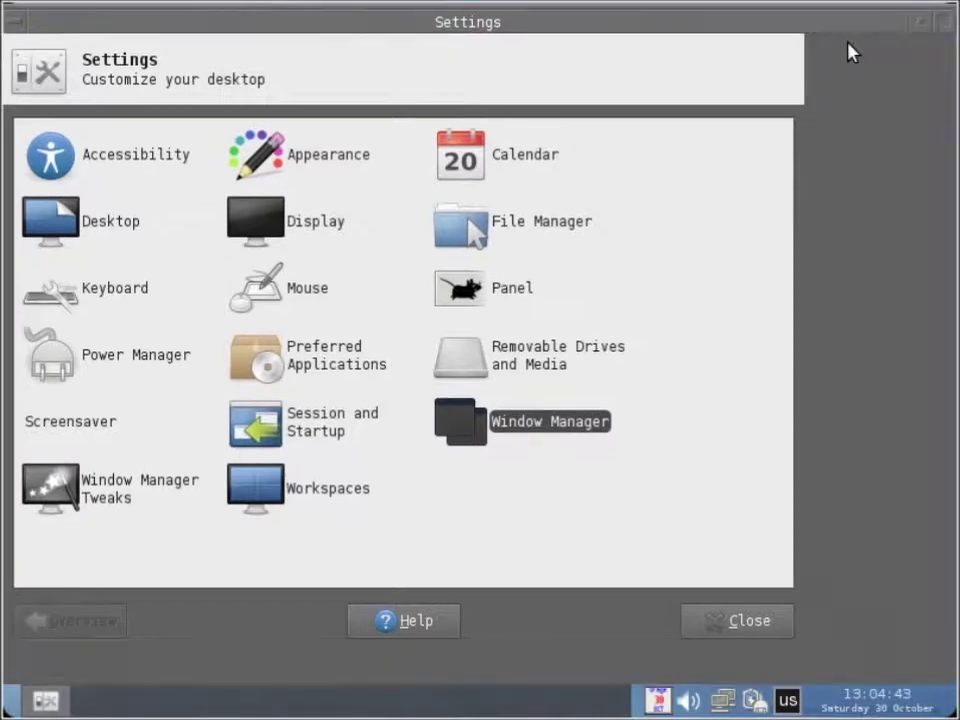
{"action": "left_click", "coordinate": [920, 30]}
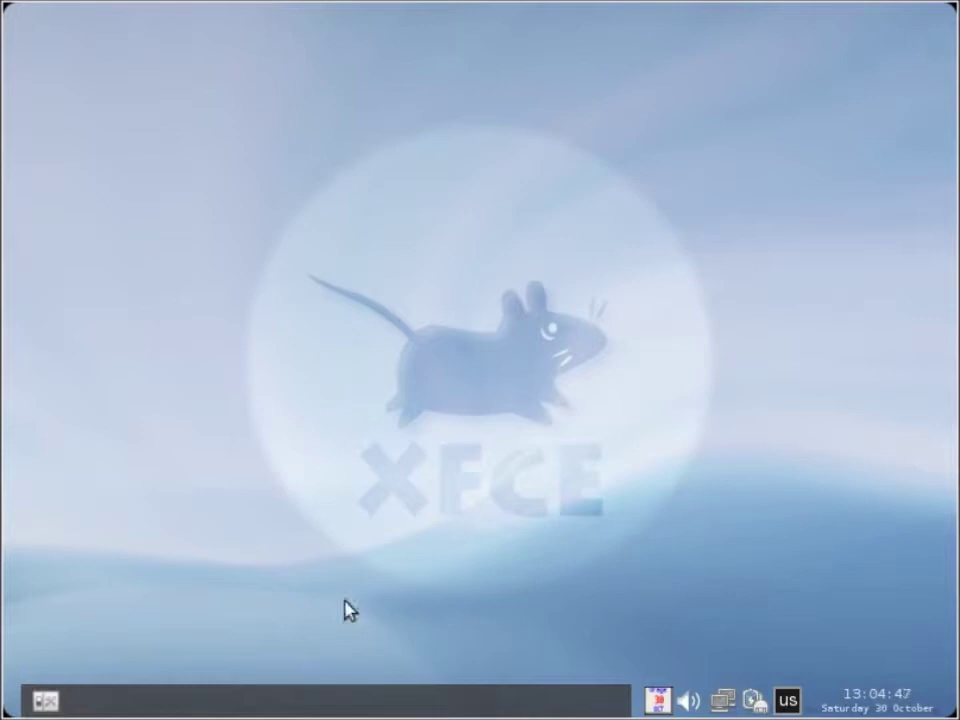
{"action": "left_click", "coordinate": [47, 703]}
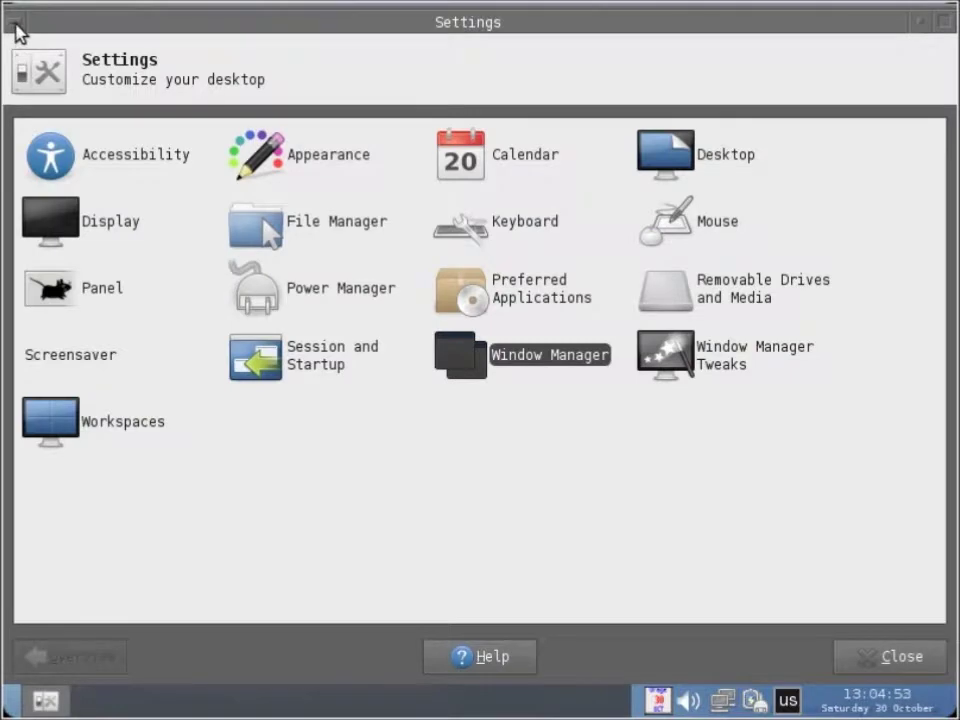
{"action": "left_click", "coordinate": [17, 22]}
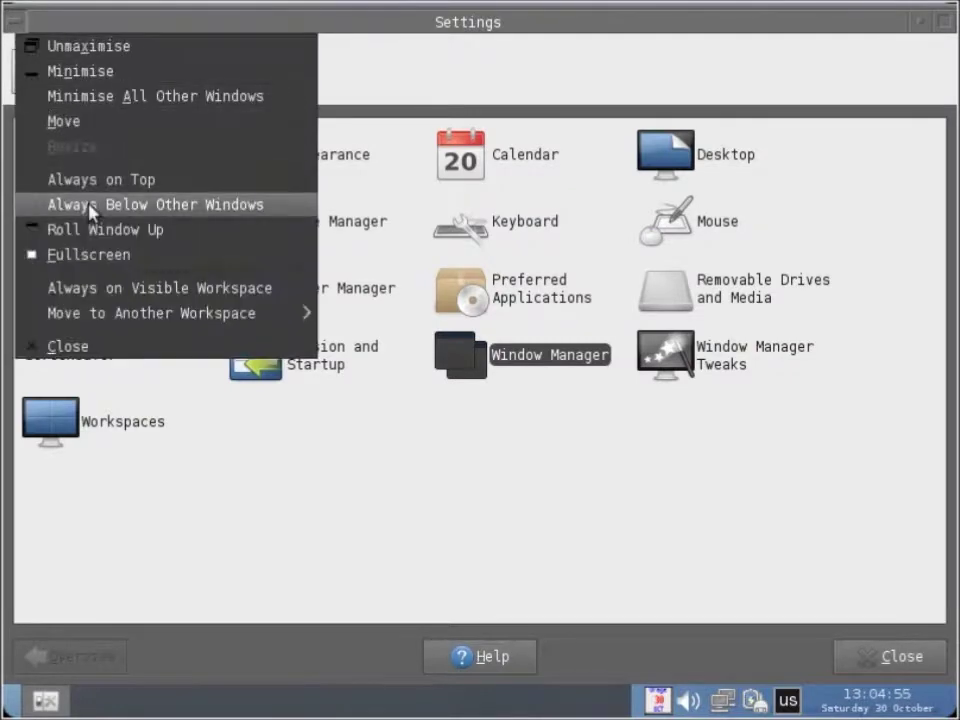
{"action": "left_click", "coordinate": [115, 350]}
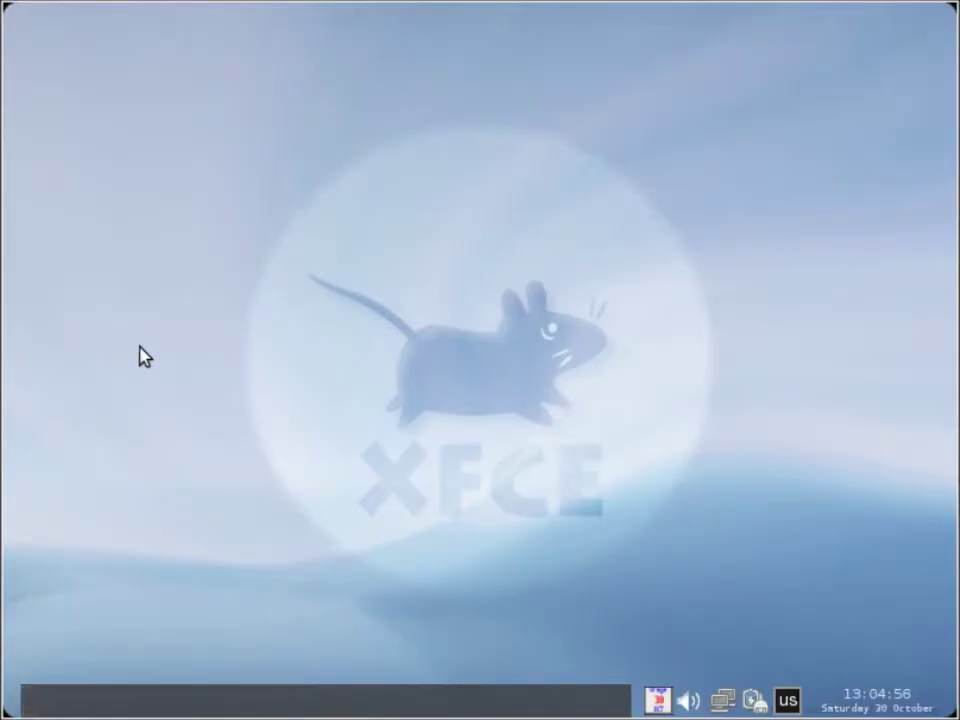
Look through the Settings and Accessories application categories and launch the gedit text editor
{"action": "right_click", "coordinate": [141, 352]}
{"action": "mouse_move", "coordinate": [245, 478]}
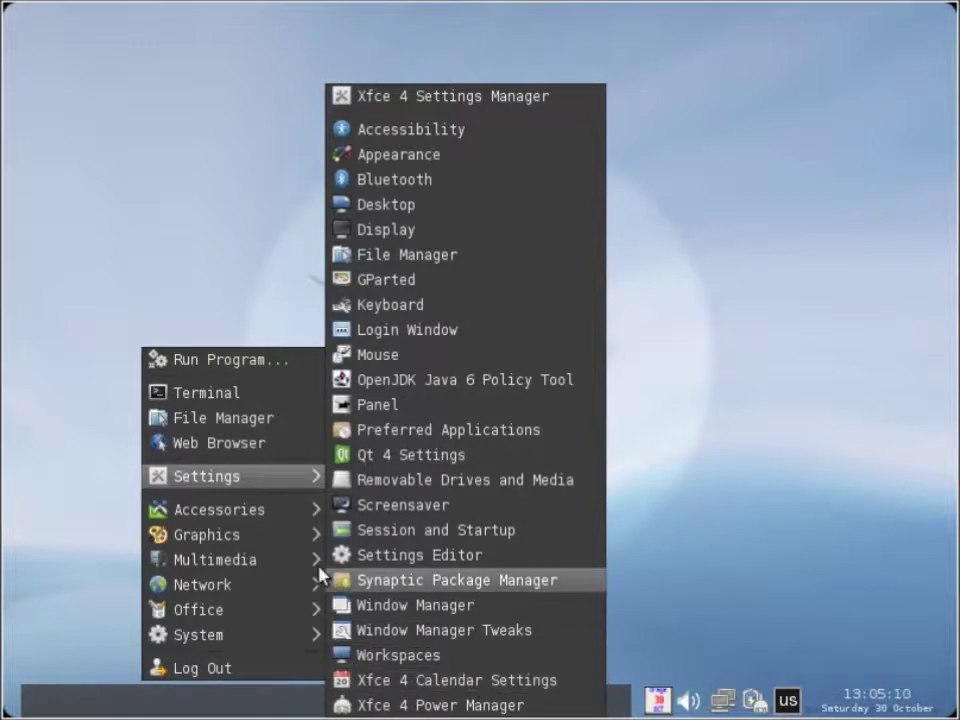
{"action": "mouse_move", "coordinate": [274, 512]}
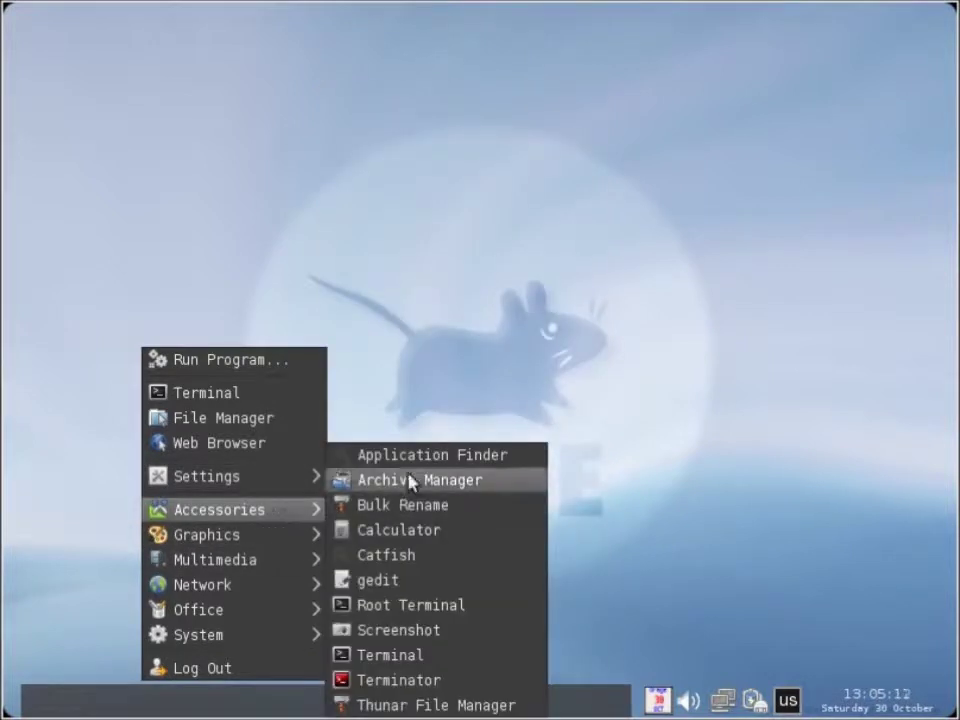
{"action": "left_click", "coordinate": [420, 590]}
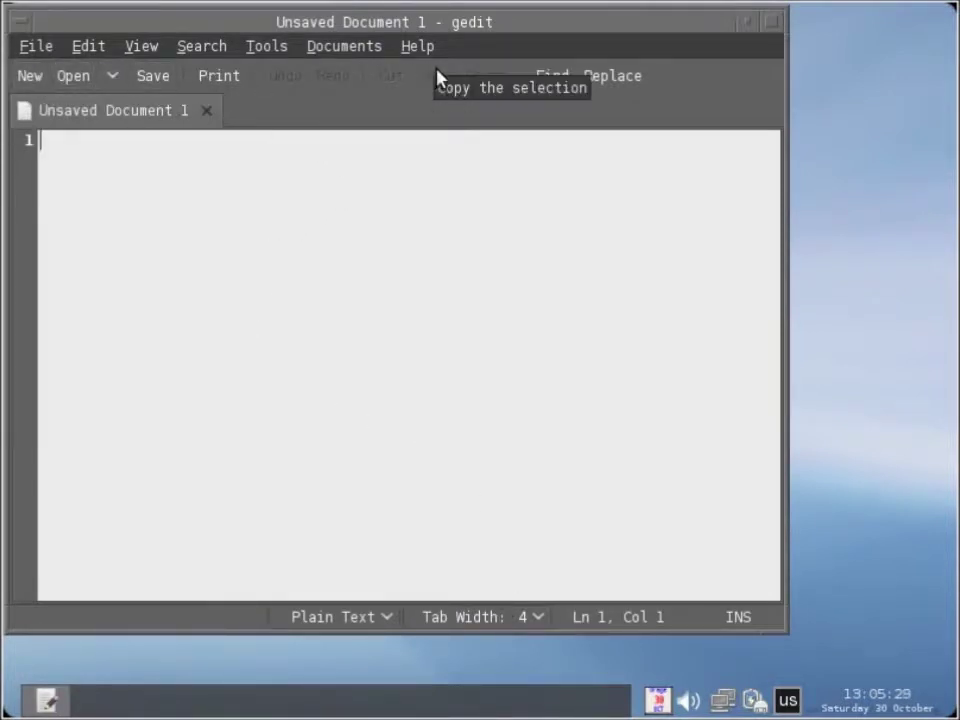
View gedit's About information, dismiss it and quit the editor
{"action": "left_click", "coordinate": [411, 50]}
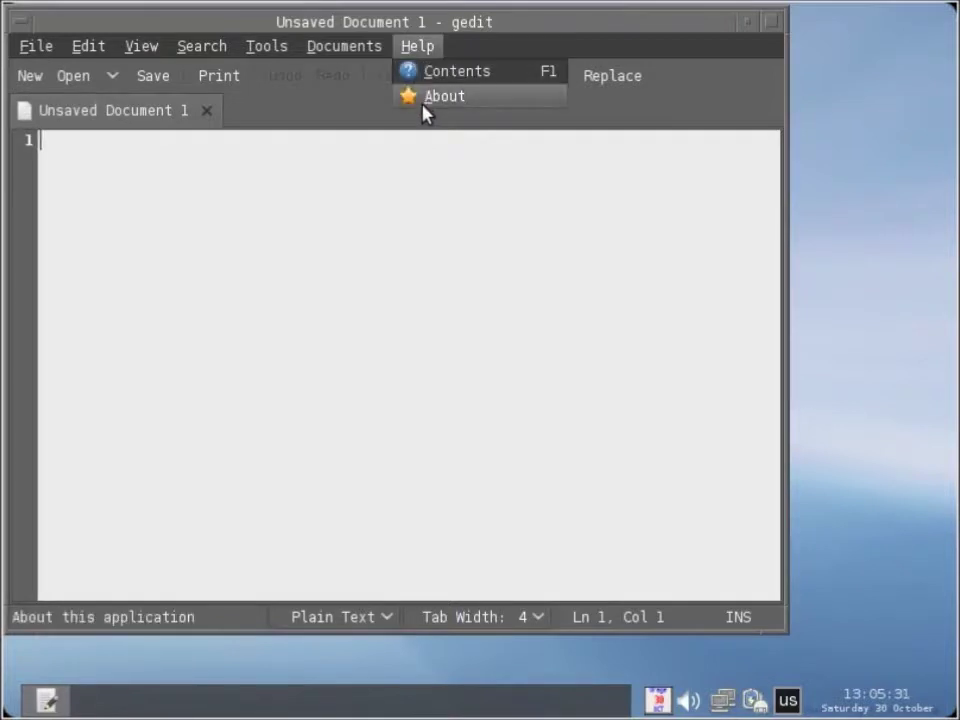
{"action": "left_click", "coordinate": [430, 97]}
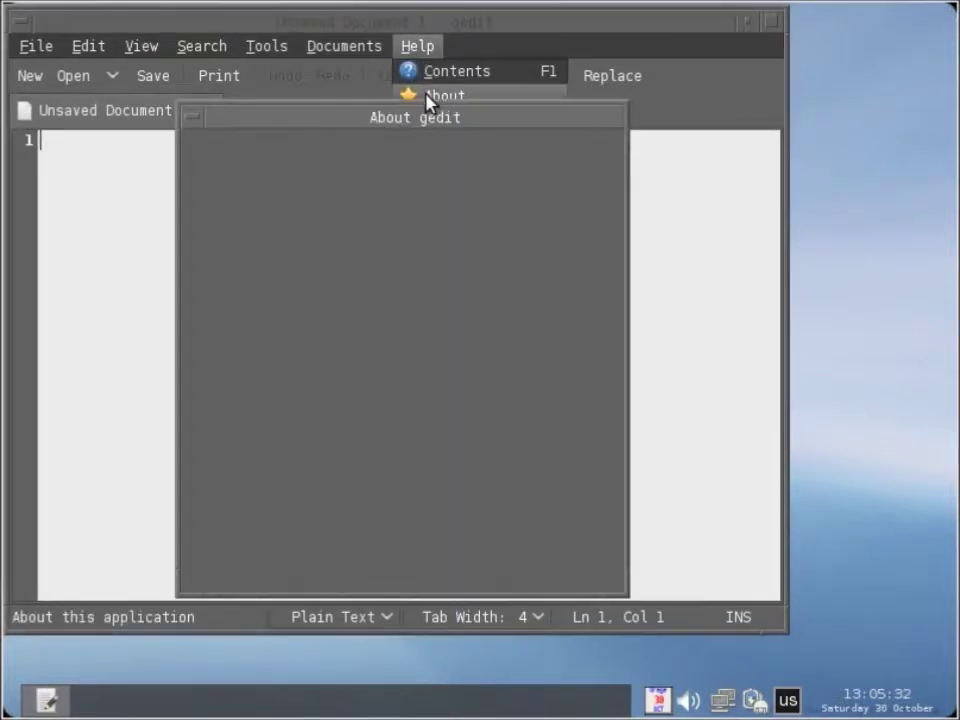
{"action": "left_click", "coordinate": [553, 556]}
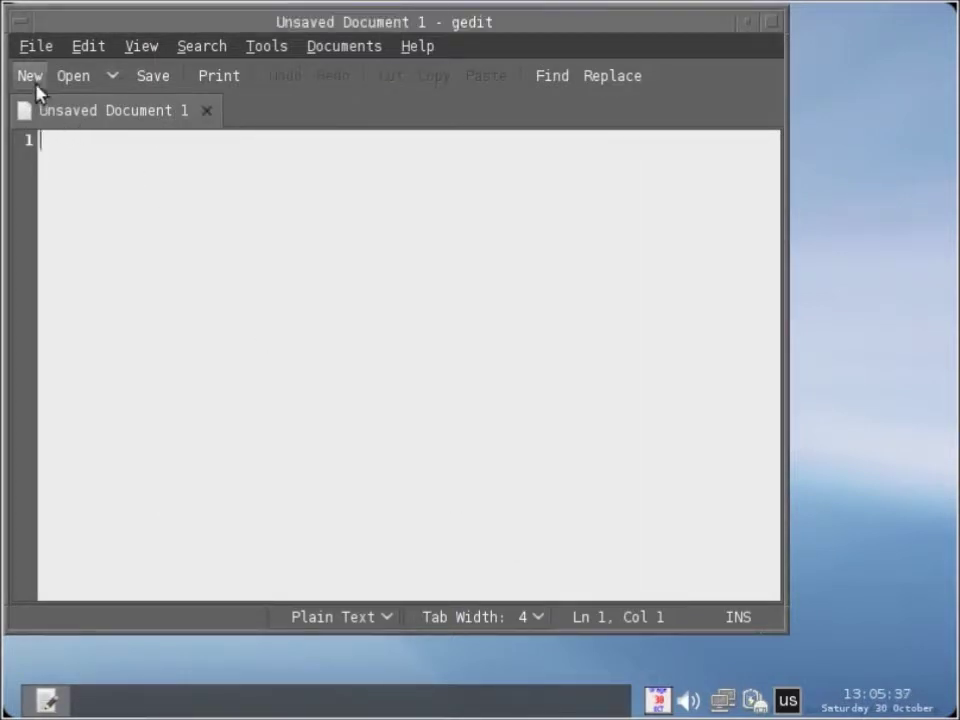
{"action": "left_click", "coordinate": [36, 50]}
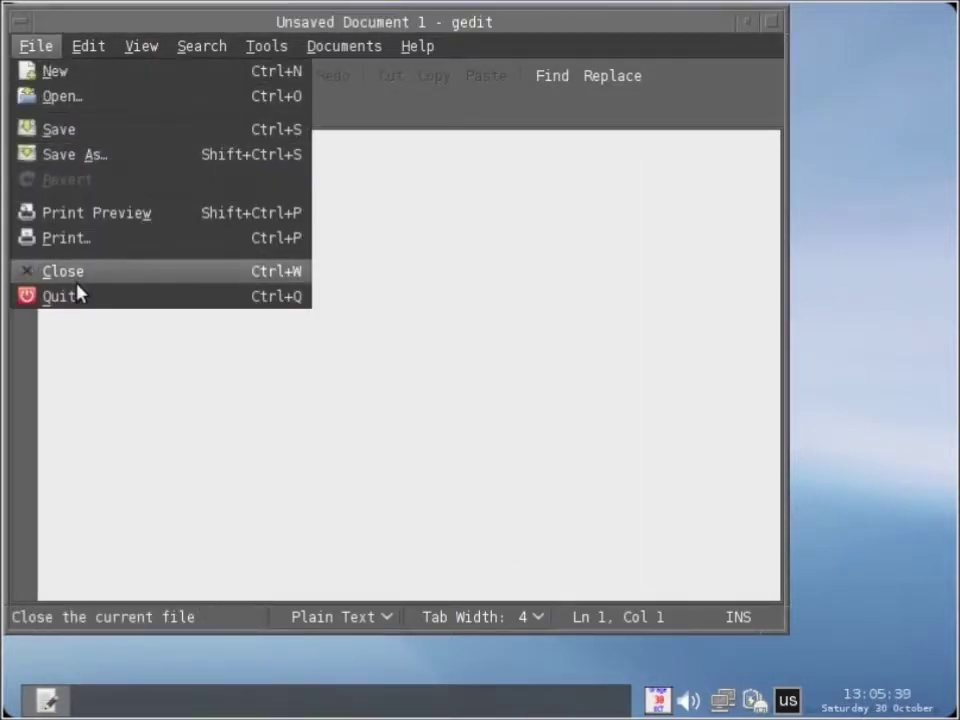
{"action": "key", "text": "Return"}
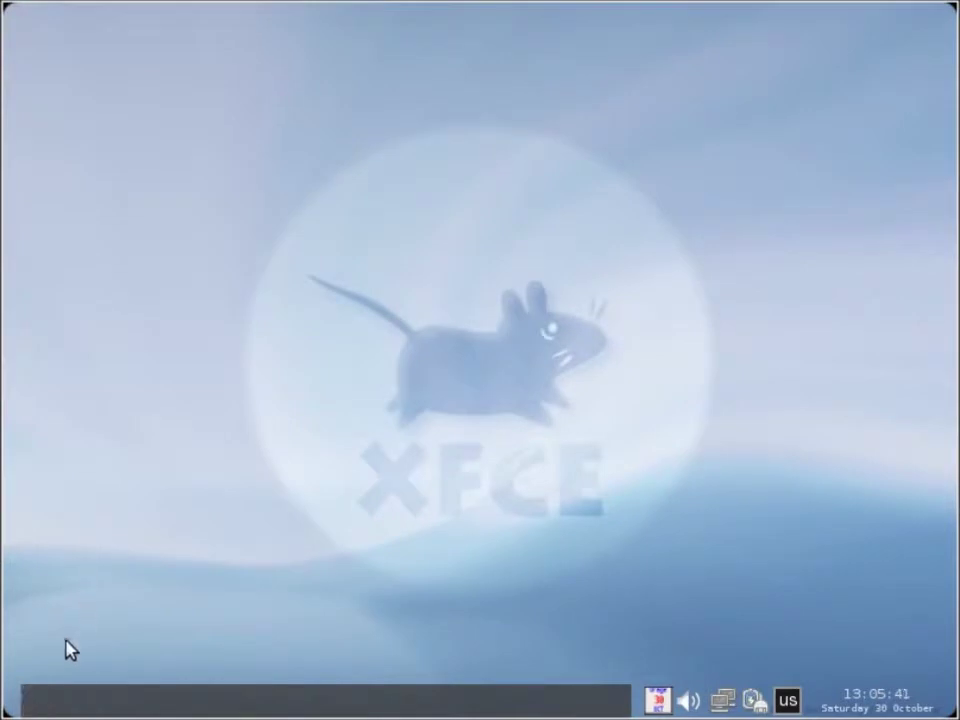
Look through the Accessories, Graphics, Multimedia, Network, Office and System applications and launch Synaptic Package Manager
{"action": "right_click", "coordinate": [94, 628]}
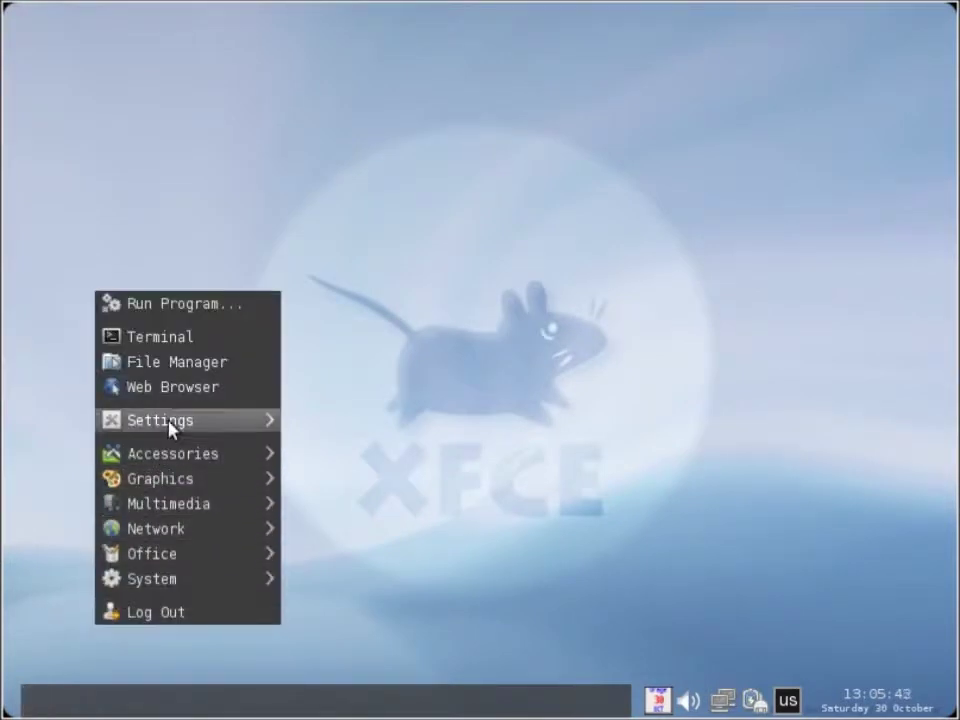
{"action": "mouse_move", "coordinate": [170, 458]}
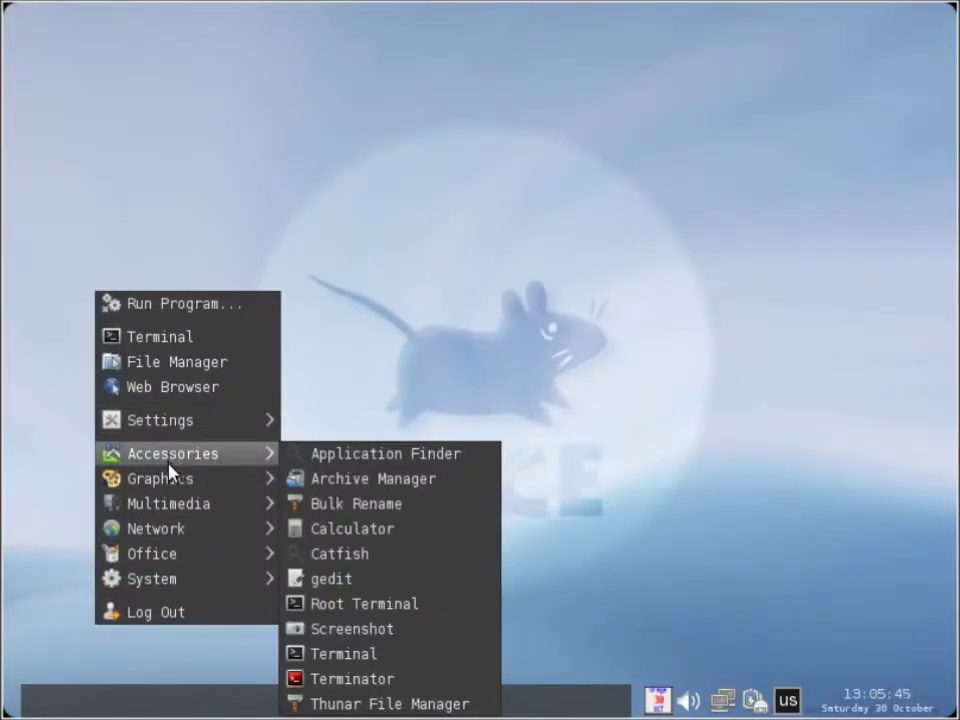
{"action": "mouse_move", "coordinate": [163, 488]}
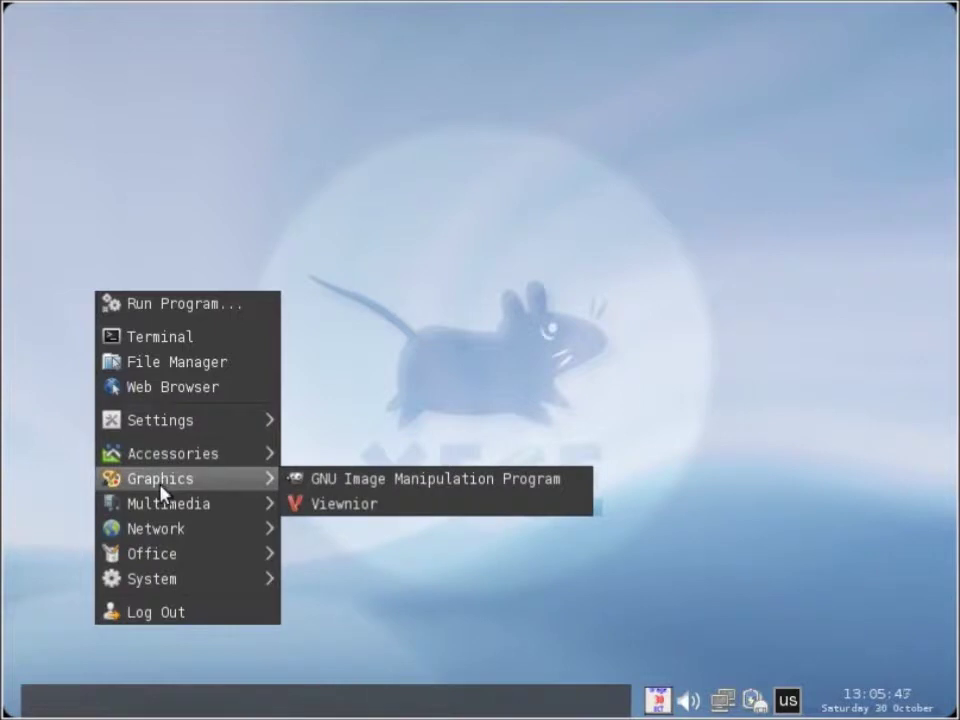
{"action": "mouse_move", "coordinate": [160, 511]}
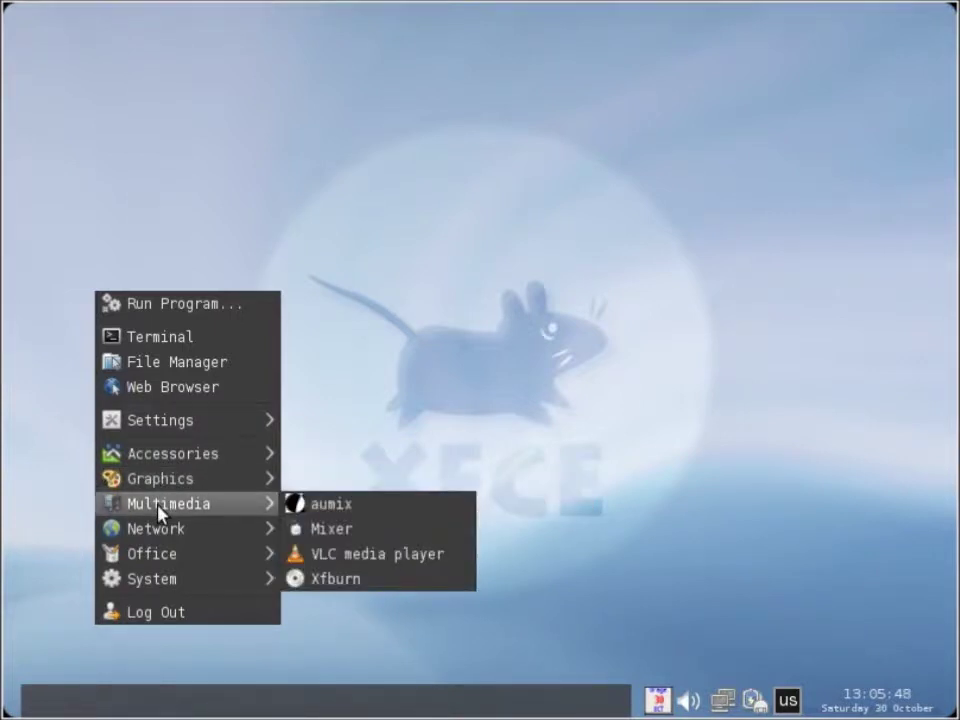
{"action": "mouse_move", "coordinate": [155, 535]}
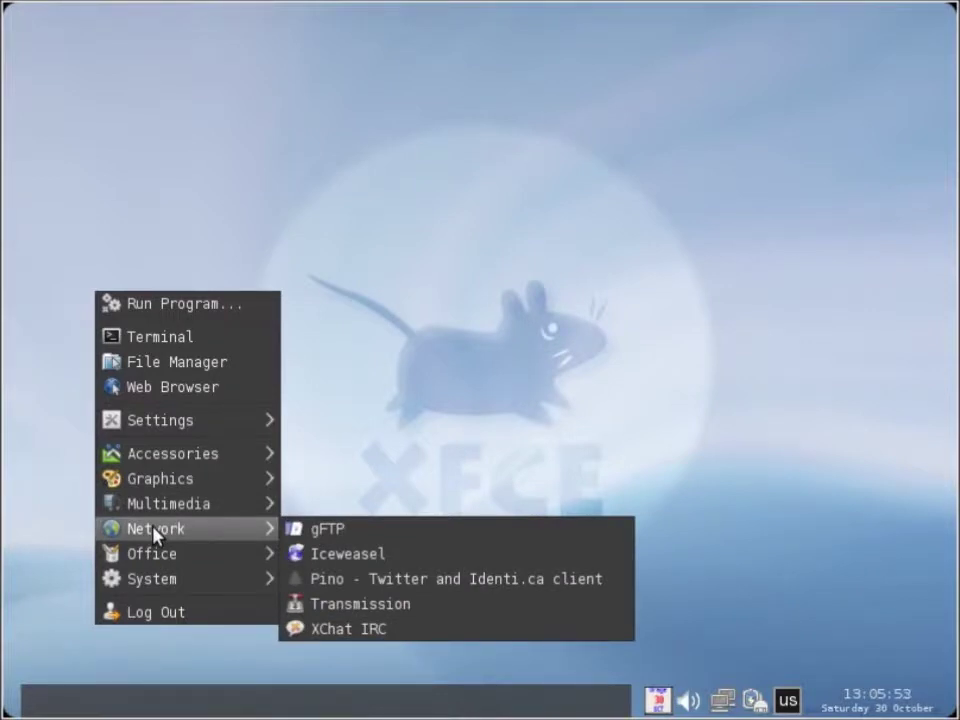
{"action": "mouse_move", "coordinate": [157, 563]}
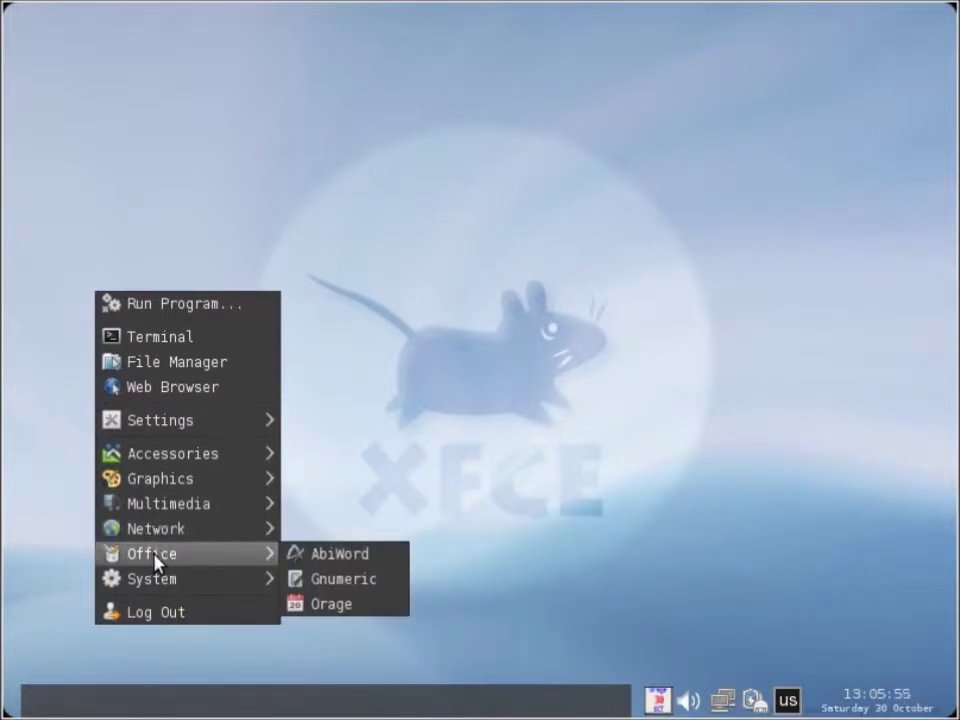
{"action": "mouse_move", "coordinate": [158, 589]}
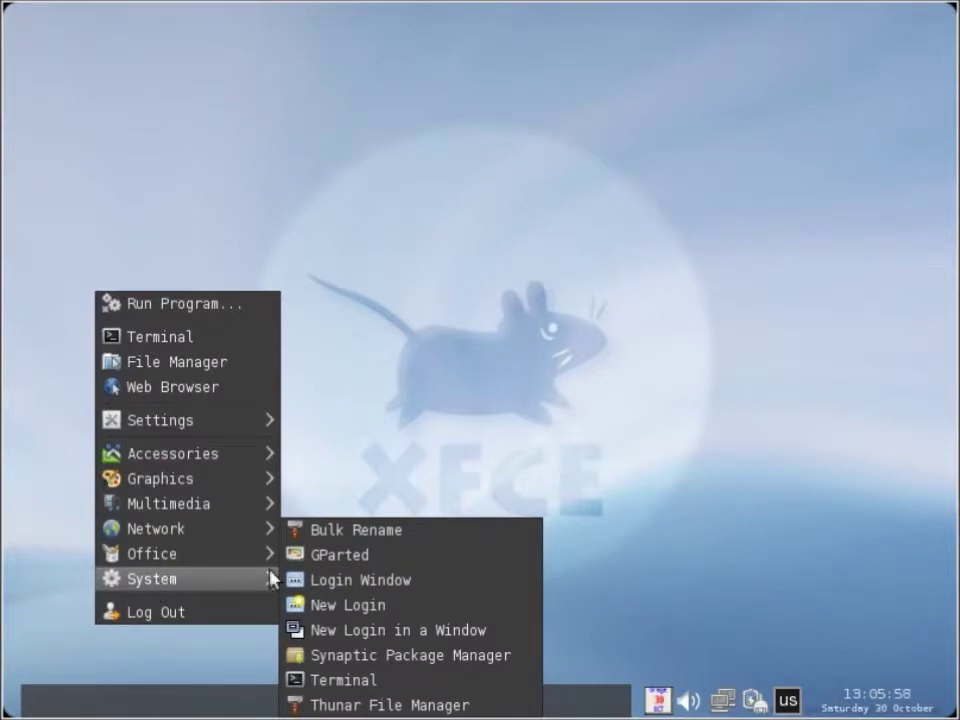
{"action": "left_click", "coordinate": [347, 656]}
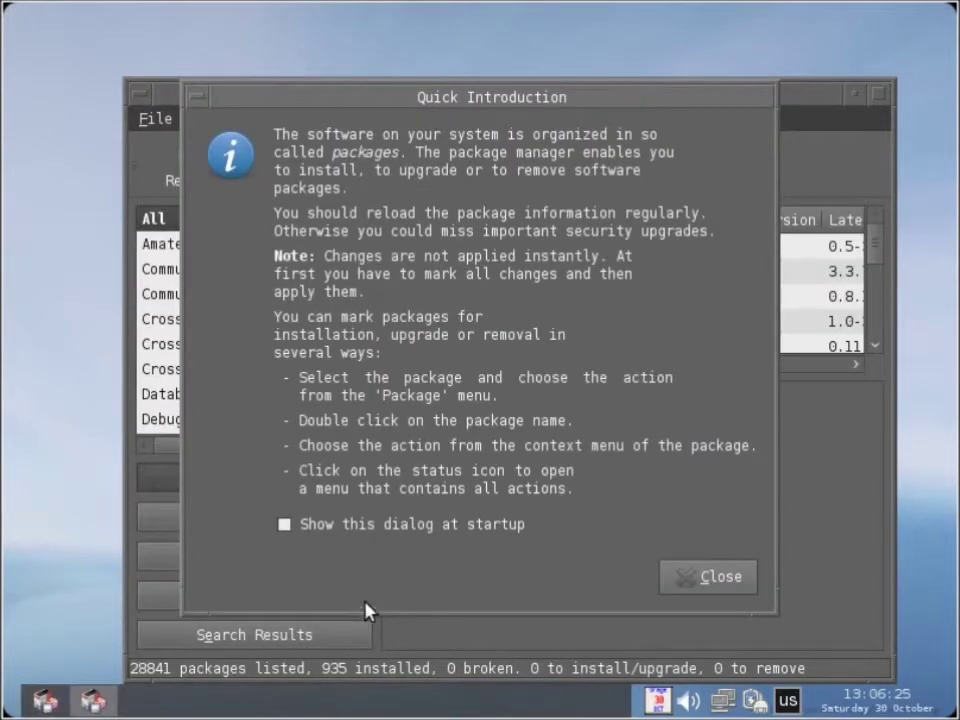
Set the Quick Introduction dialog to show at startup, dismiss it and quit Synaptic Package Manager
{"action": "left_click", "coordinate": [402, 530]}
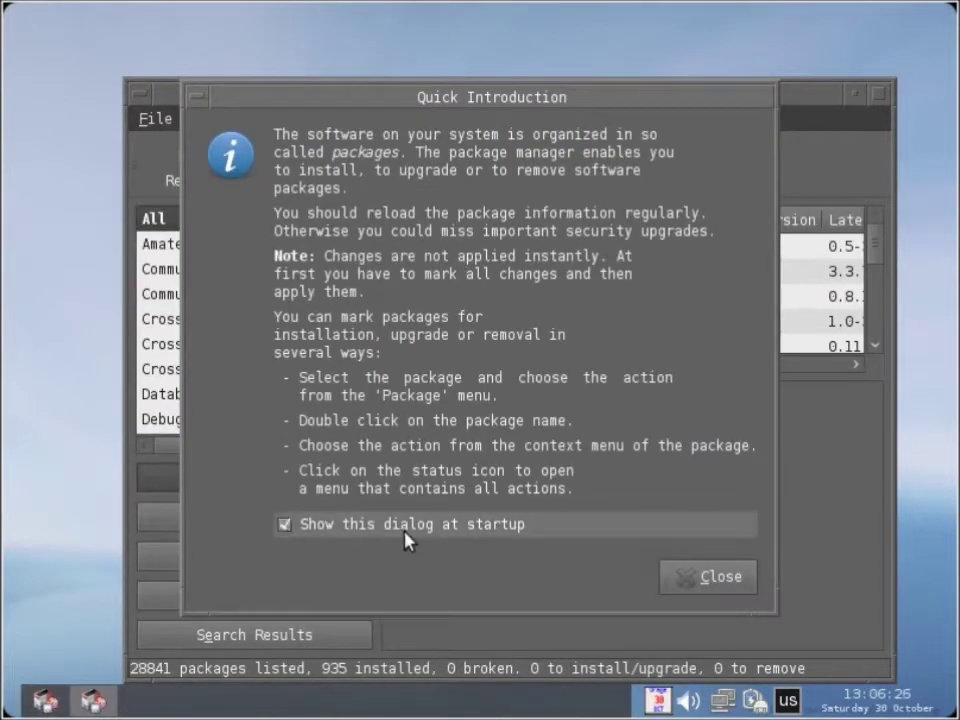
{"action": "left_click", "coordinate": [679, 585]}
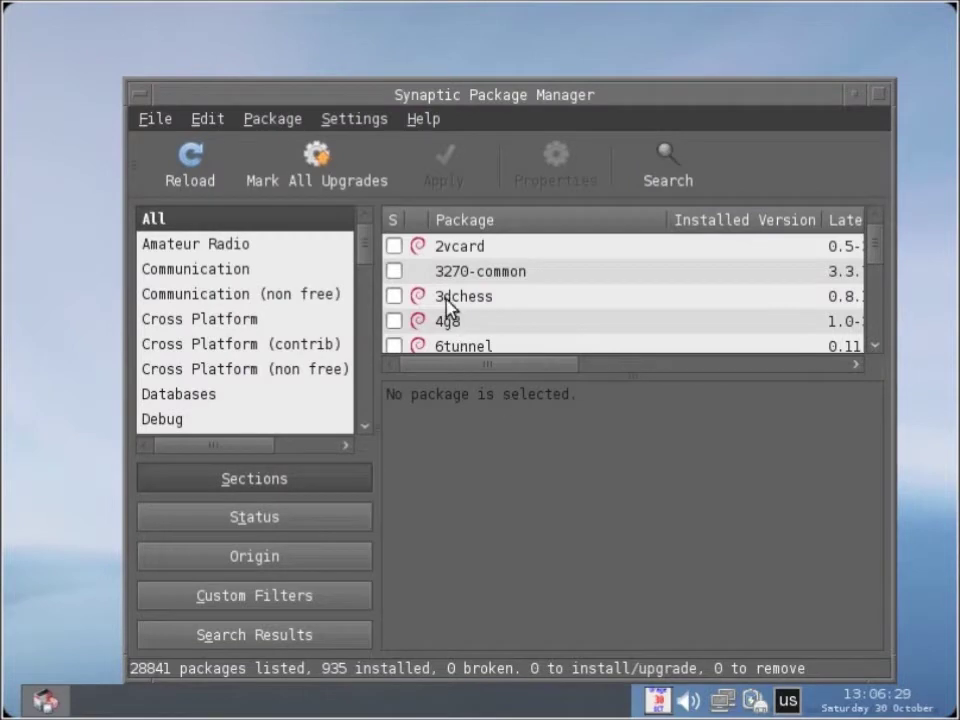
{"action": "left_click", "coordinate": [140, 125]}
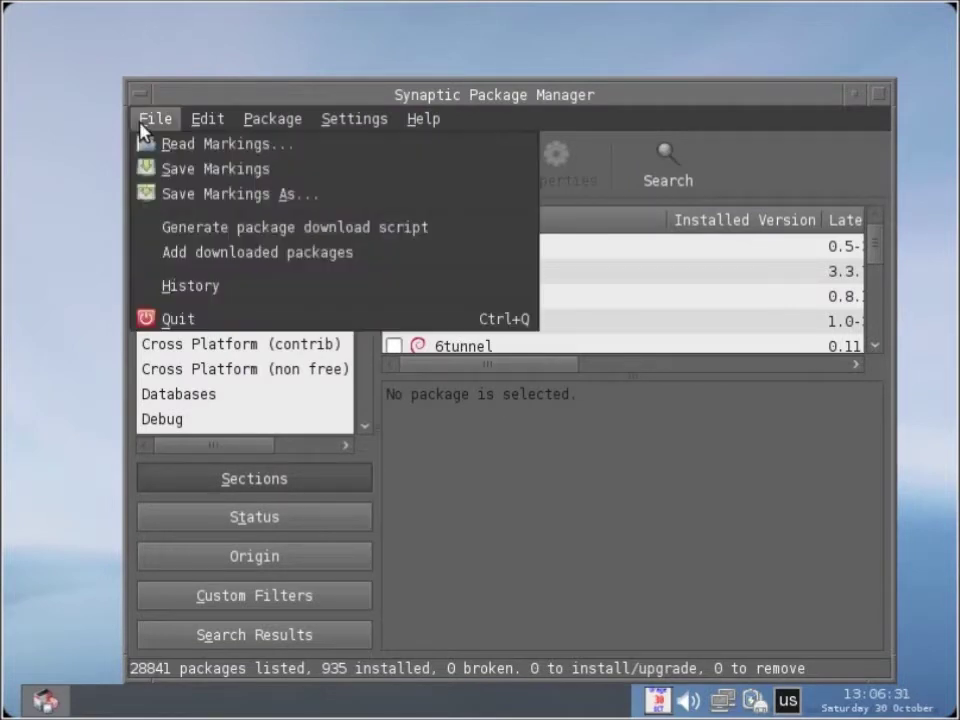
{"action": "left_click", "coordinate": [178, 320]}
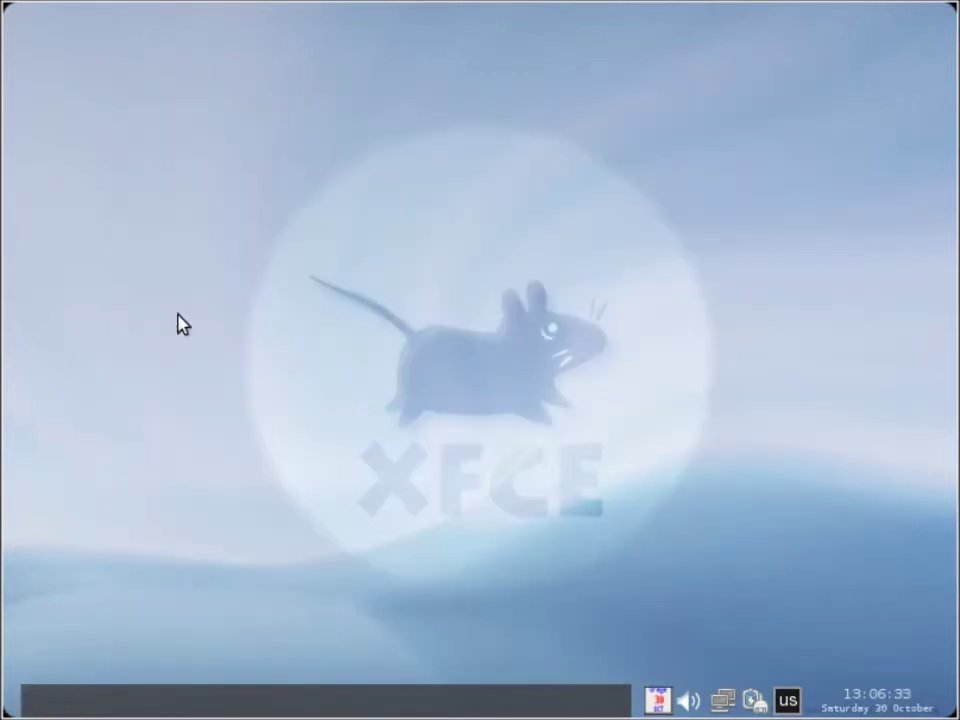
Bring up the crunchbang log-out options from the desktop and shut down the system
{"action": "right_click", "coordinate": [271, 555]}
{"action": "left_click", "coordinate": [296, 551]}
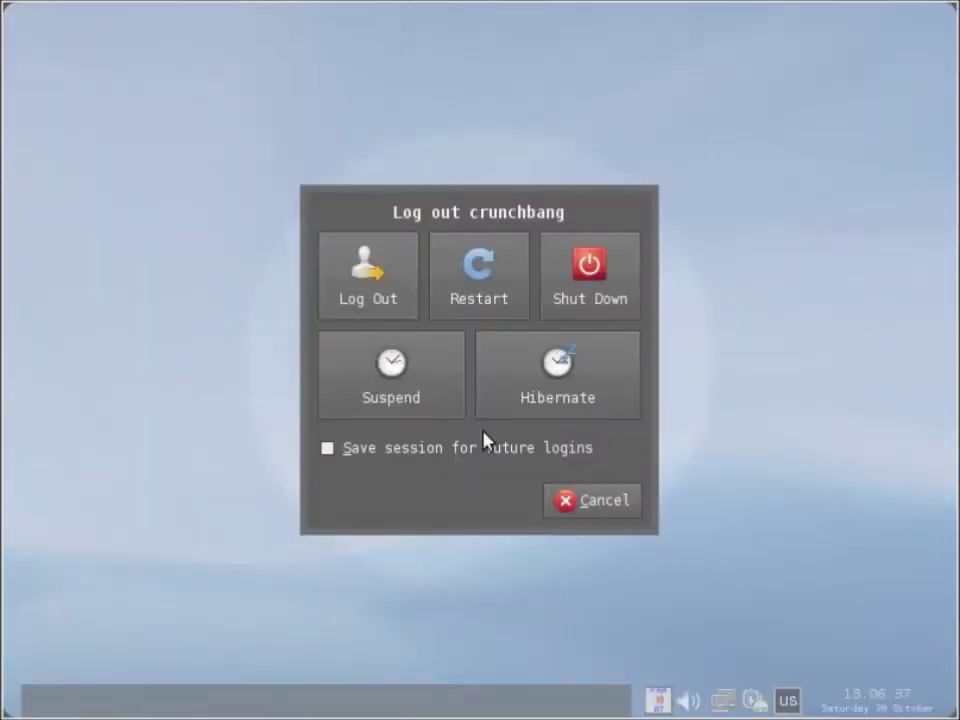
{"action": "left_click", "coordinate": [553, 295]}
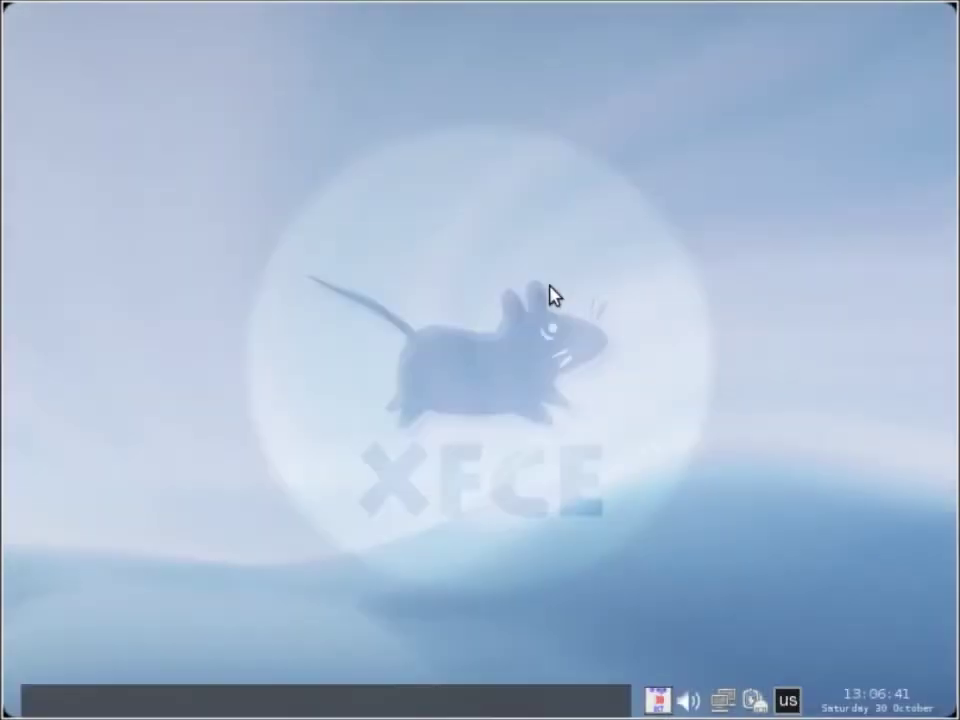